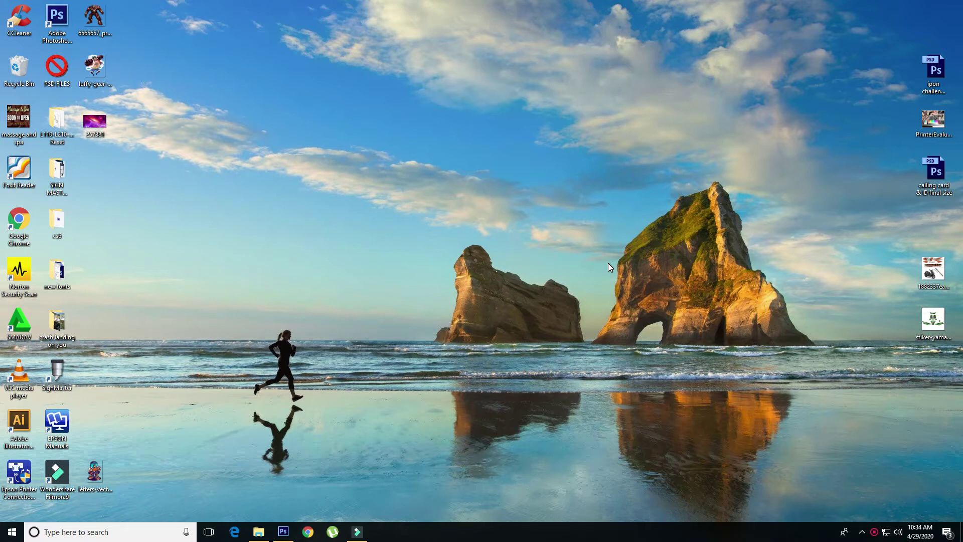
# Restore the Photoshop window from the taskbar and show the File menu
pyautogui.click(283, 532)
pyautogui.click(28, 7)
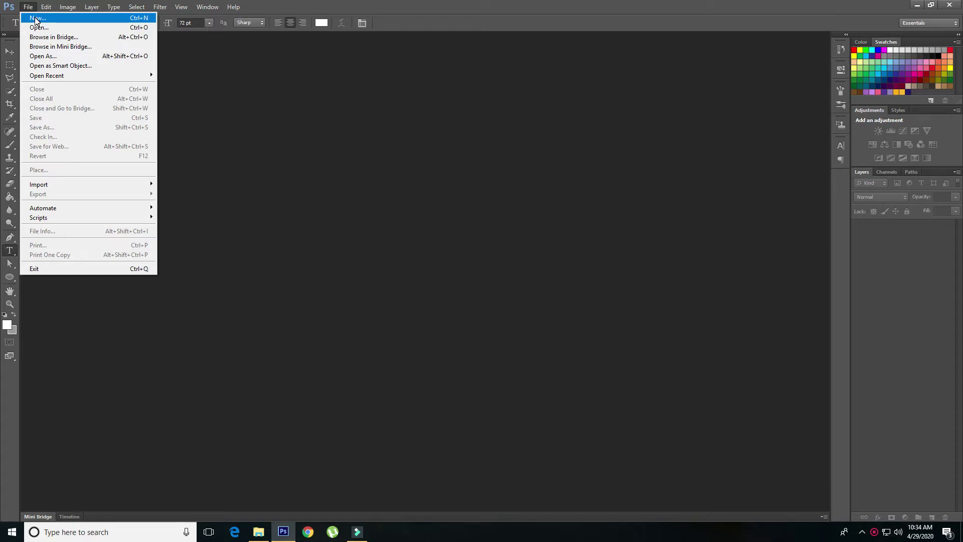
# Create a new 36 × 24 inch CMYK Color document and fit it to the window
pyautogui.click(36, 19)
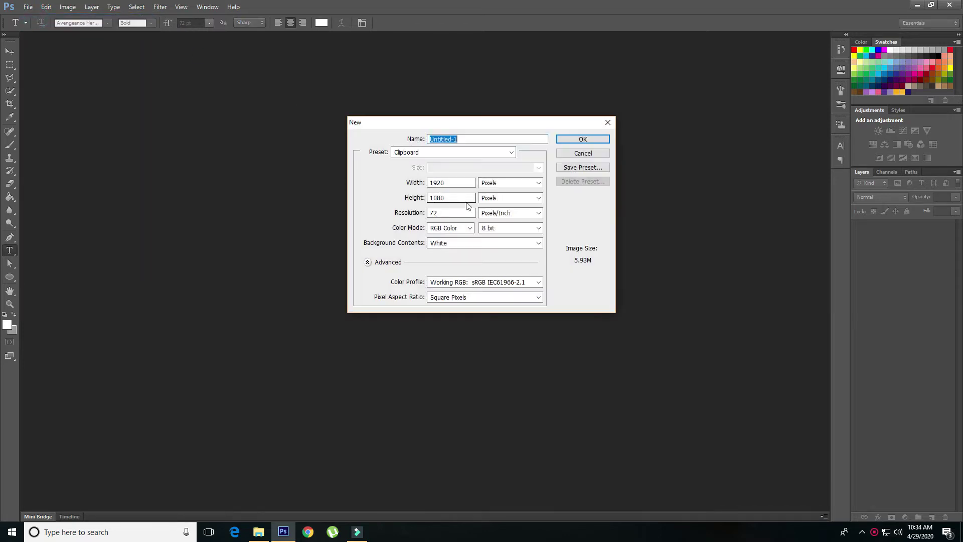
pyautogui.click(486, 188)
pyautogui.moveTo(448, 197); pyautogui.dragTo(397, 199)
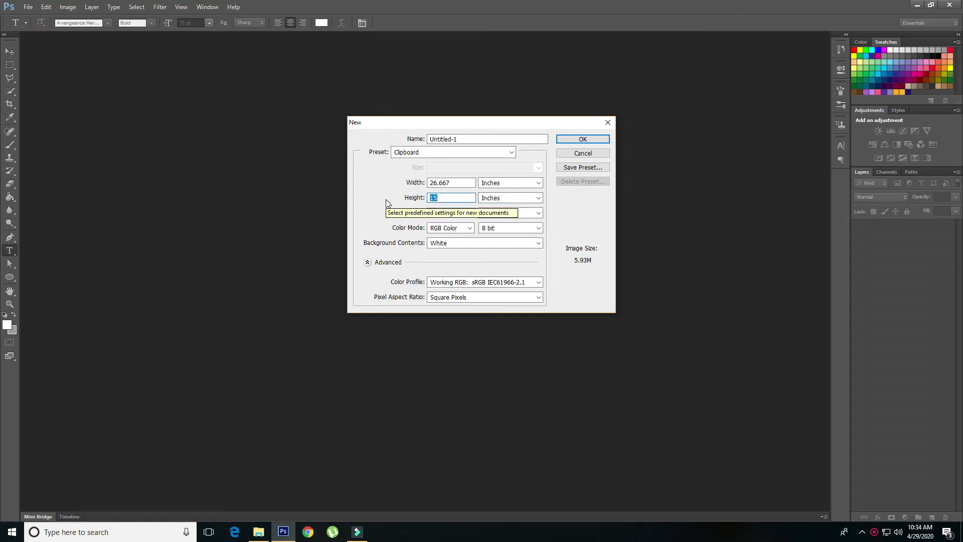
pyautogui.write('24')
pyautogui.moveTo(462, 183); pyautogui.dragTo(366, 178)
pyautogui.write('36')
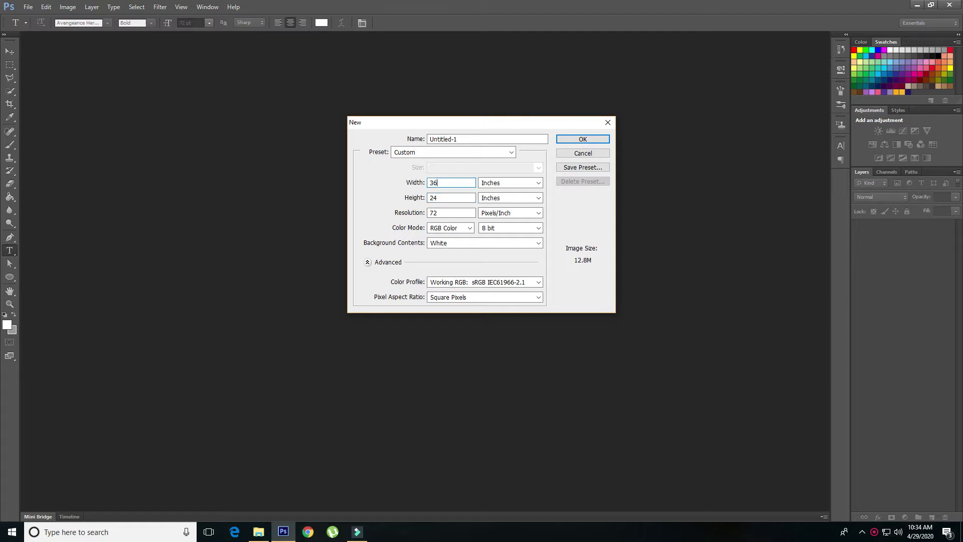
pyautogui.click(464, 229)
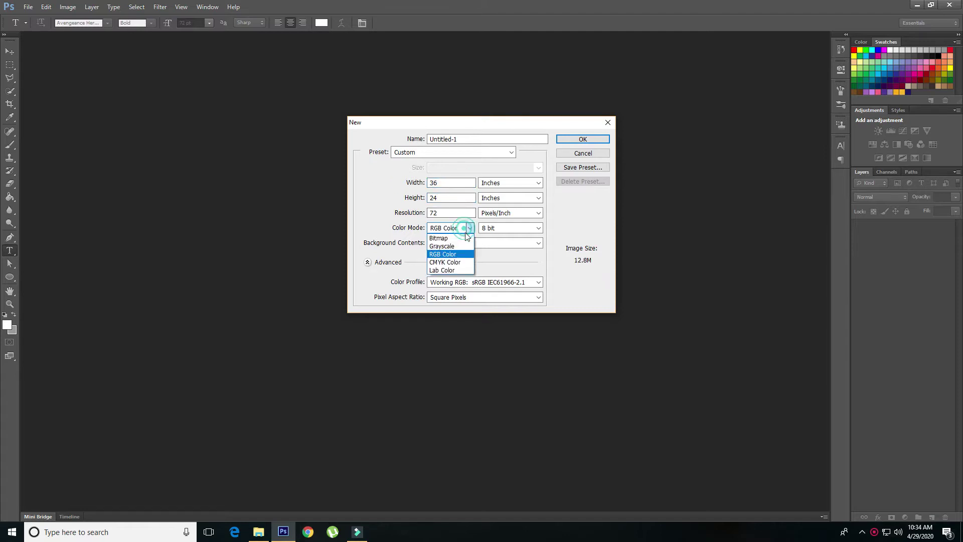
pyautogui.click(451, 262)
pyautogui.click(584, 140)
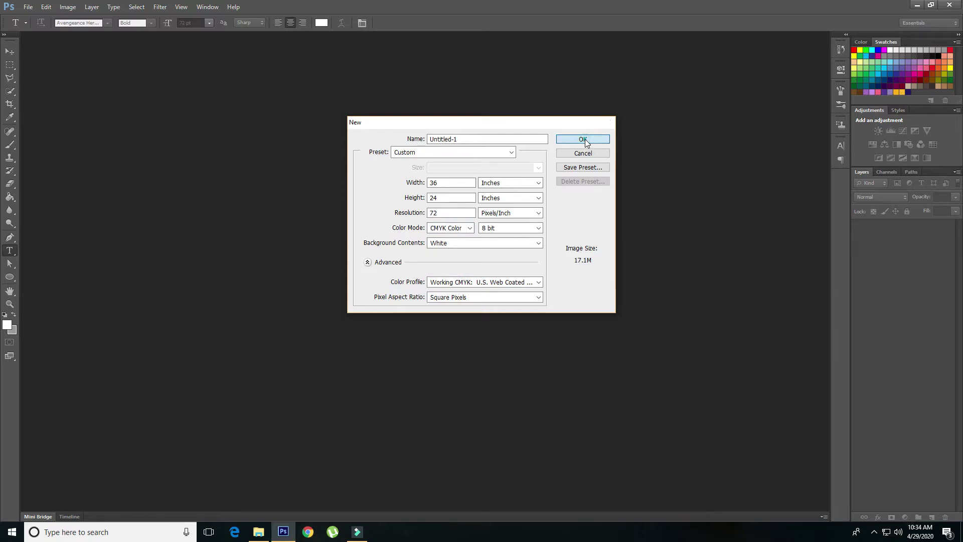
pyautogui.hotkey('ctrl', '0')
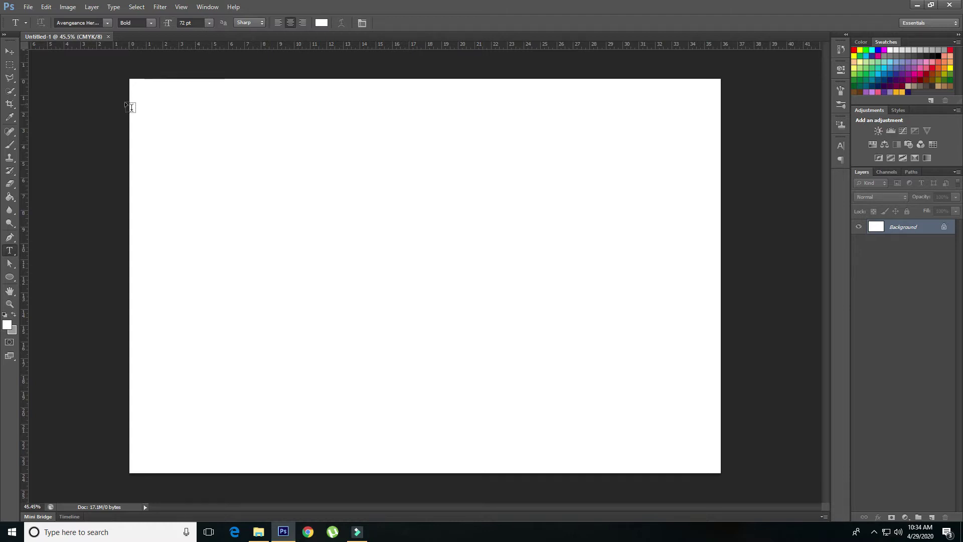
pyautogui.click(67, 7)
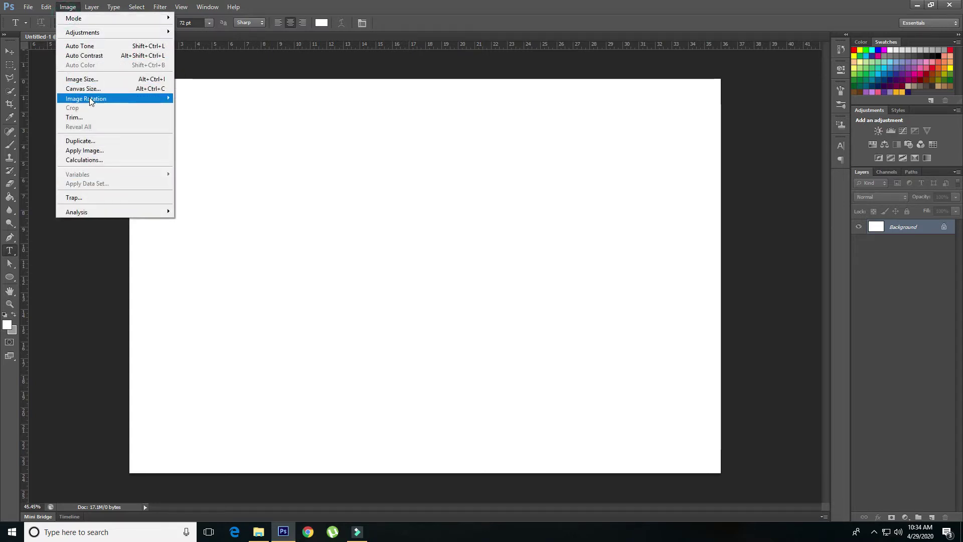
pyautogui.moveTo(86, 98)
pyautogui.click(194, 108)
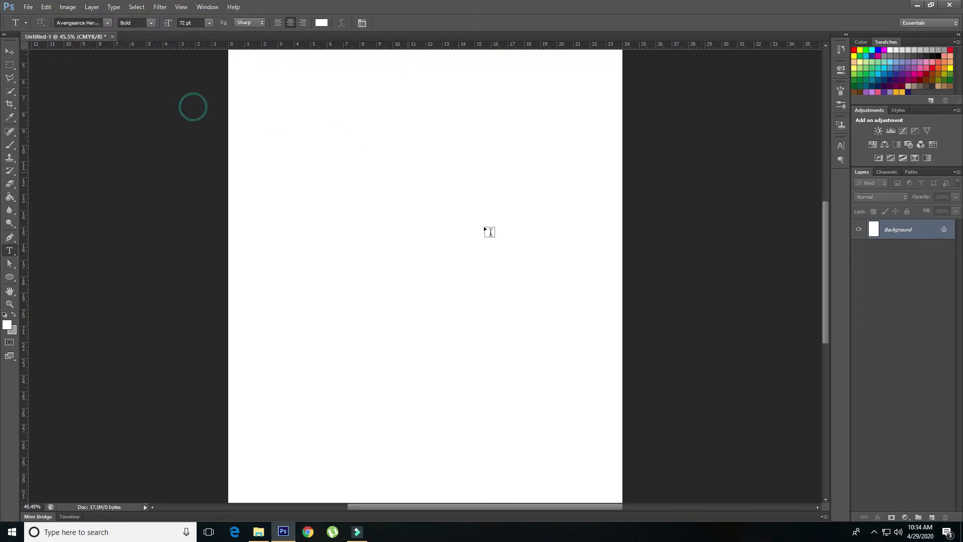
pyautogui.hotkey('ctrl', '0')
pyautogui.hotkey('ctrl', 'z')
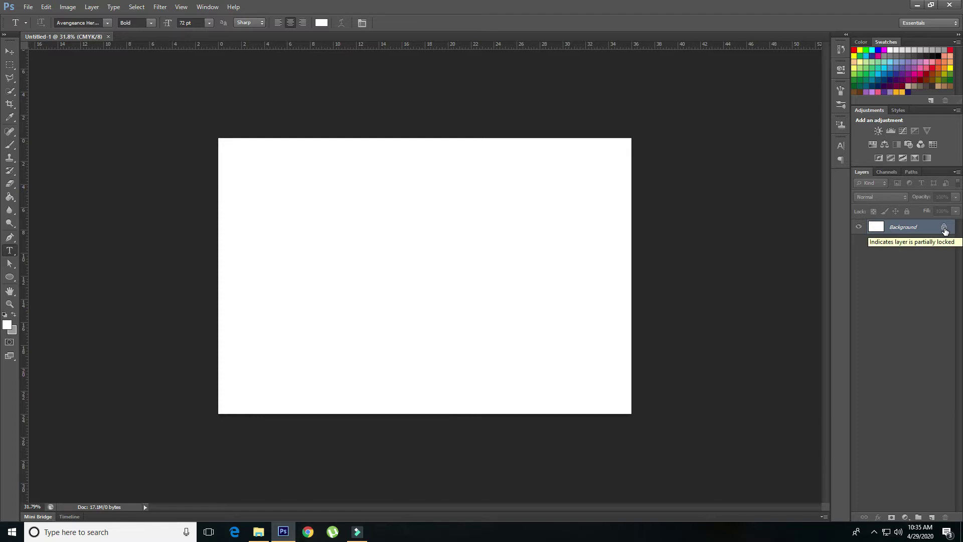
# Convert the Background into unlocked Layer 0, then open and close its Blending Options unchanged
pyautogui.doubleClick(944, 228)
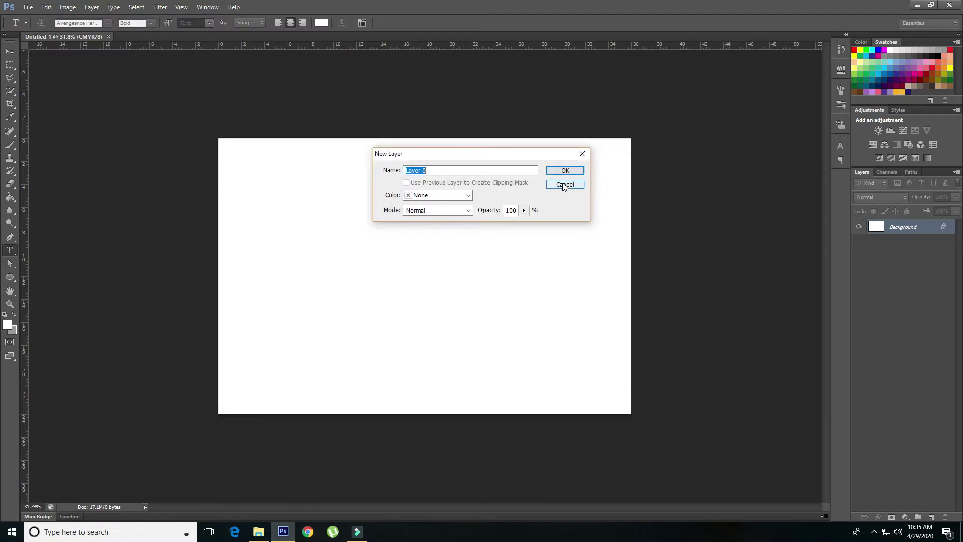
pyautogui.click(564, 171)
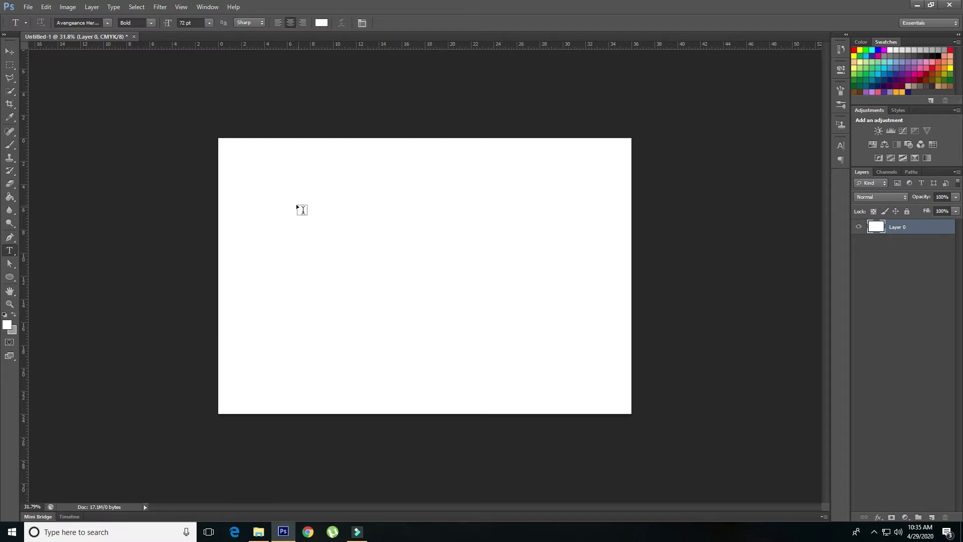
pyautogui.rightClick(924, 230)
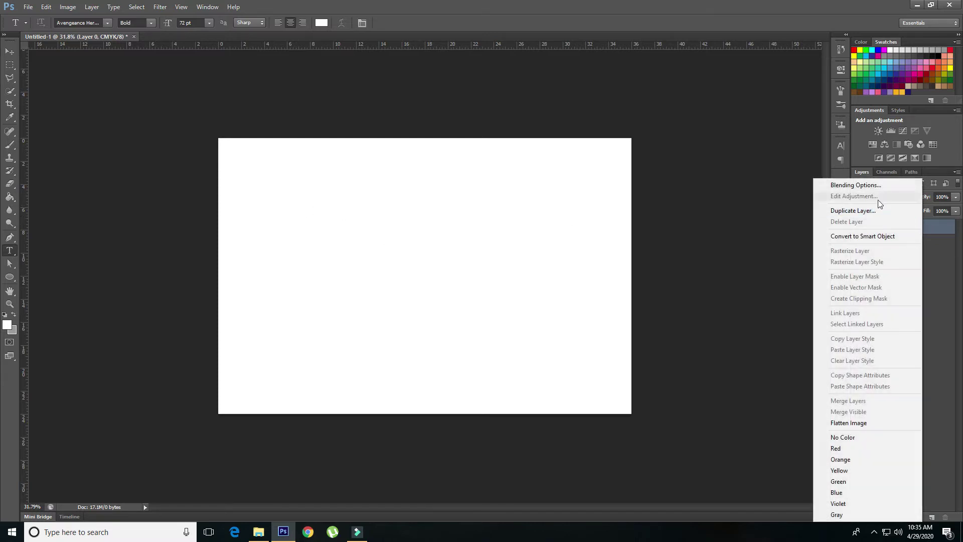
pyautogui.click(870, 185)
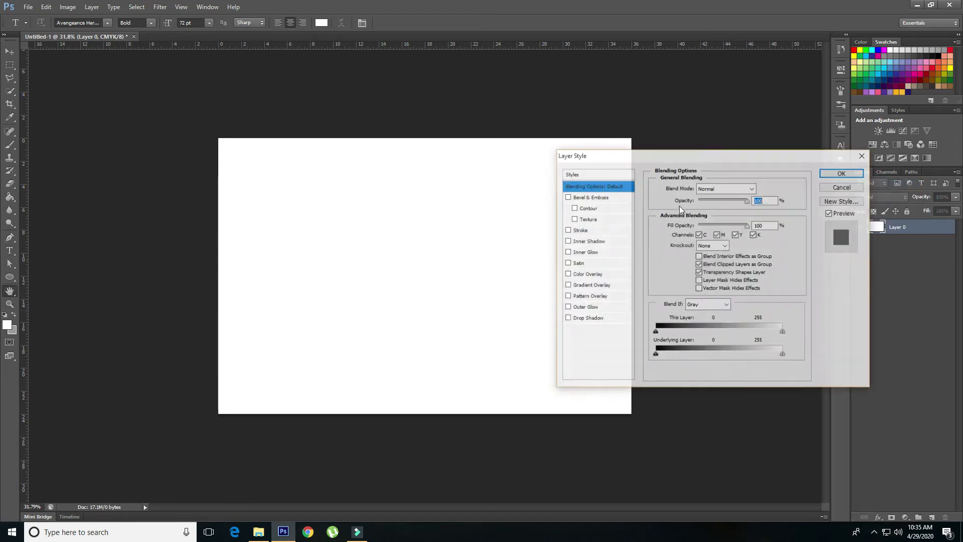
pyautogui.moveTo(631, 159); pyautogui.dragTo(727, 123)
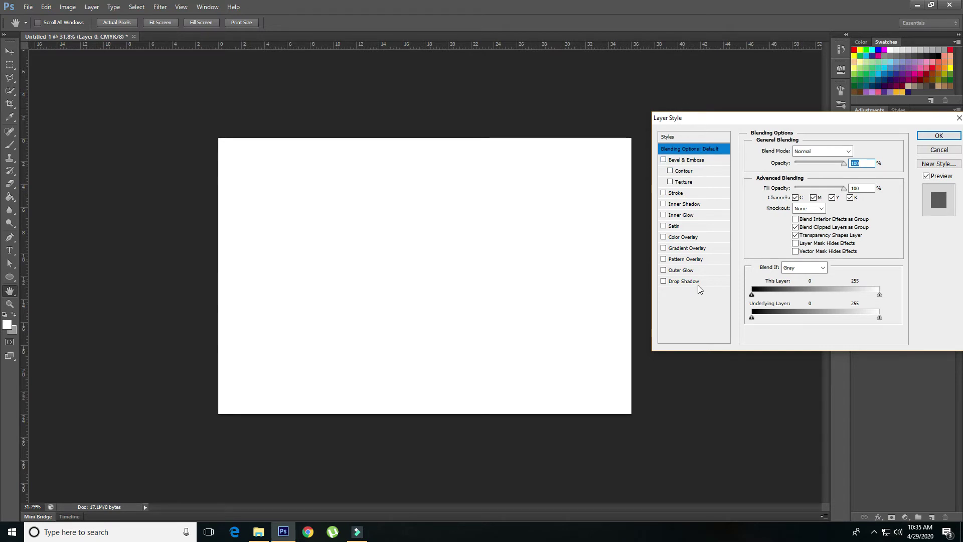
pyautogui.moveTo(716, 118); pyautogui.dragTo(653, 82)
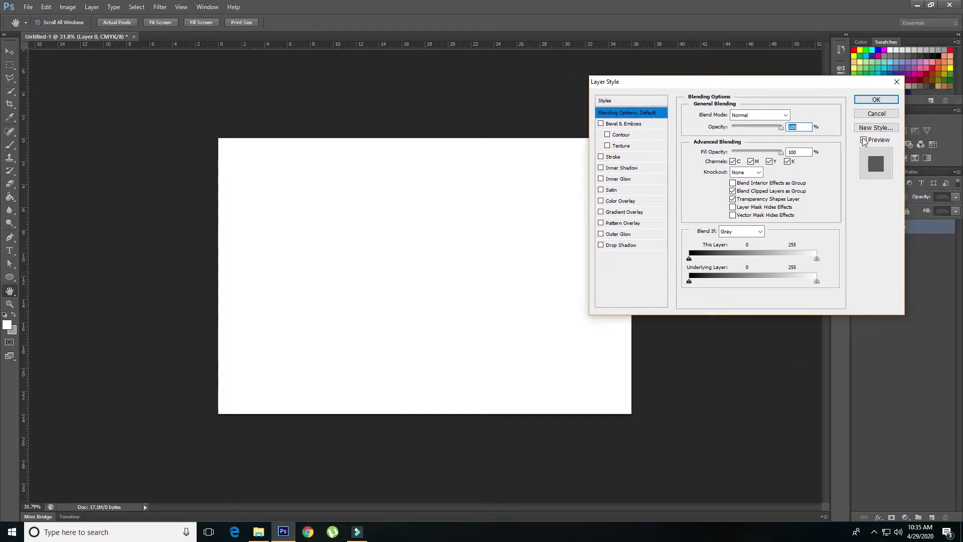
pyautogui.click(875, 100)
pyautogui.press('t')
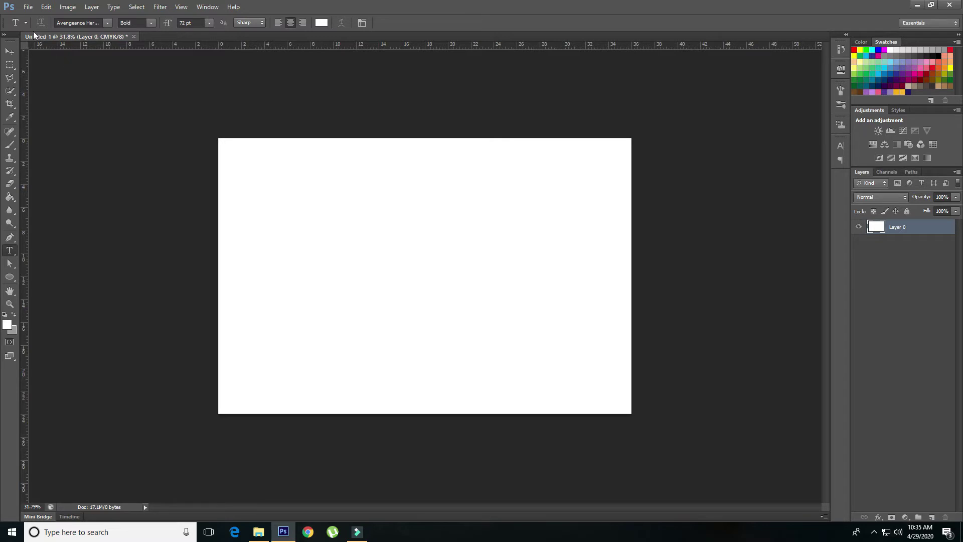
# Place the galaxy image 257381 into the document
pyautogui.click(28, 9)
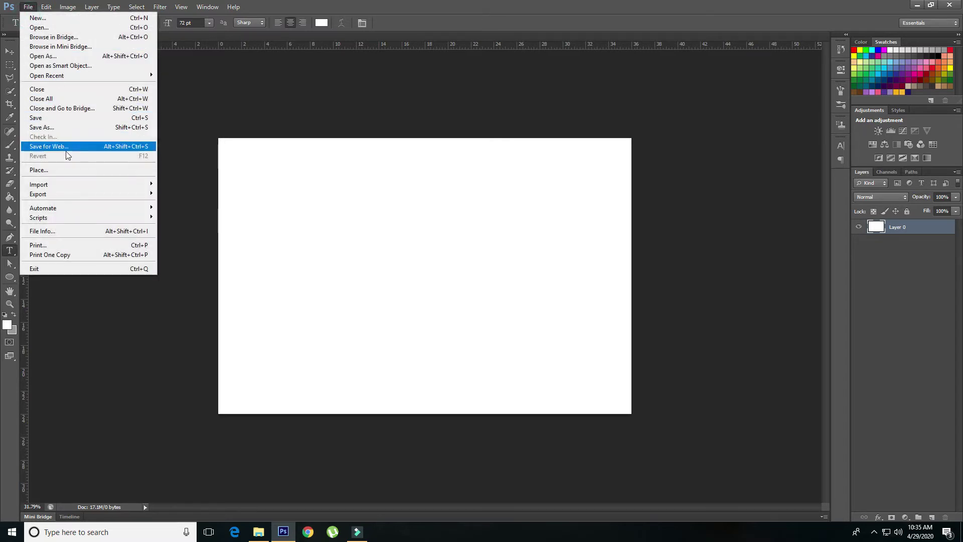
pyautogui.click(60, 170)
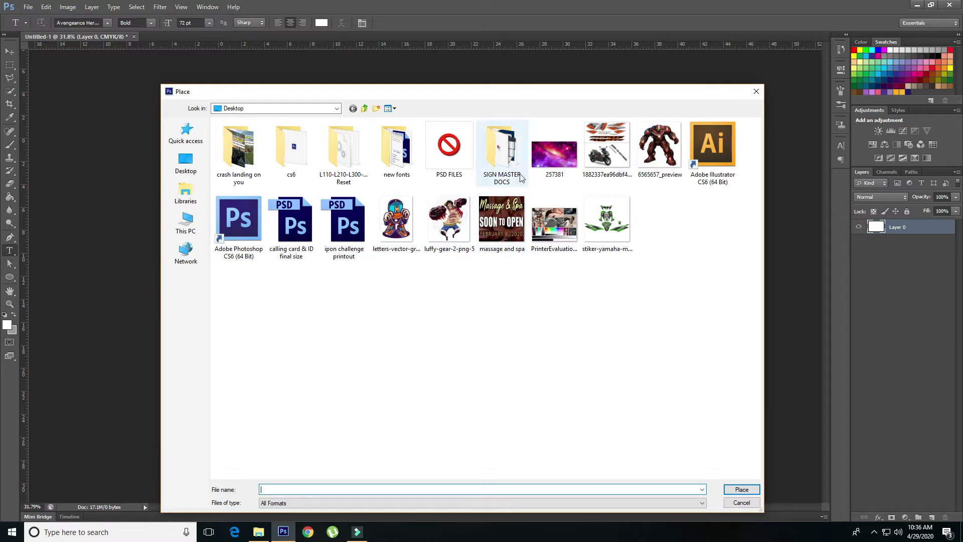
pyautogui.click(550, 156)
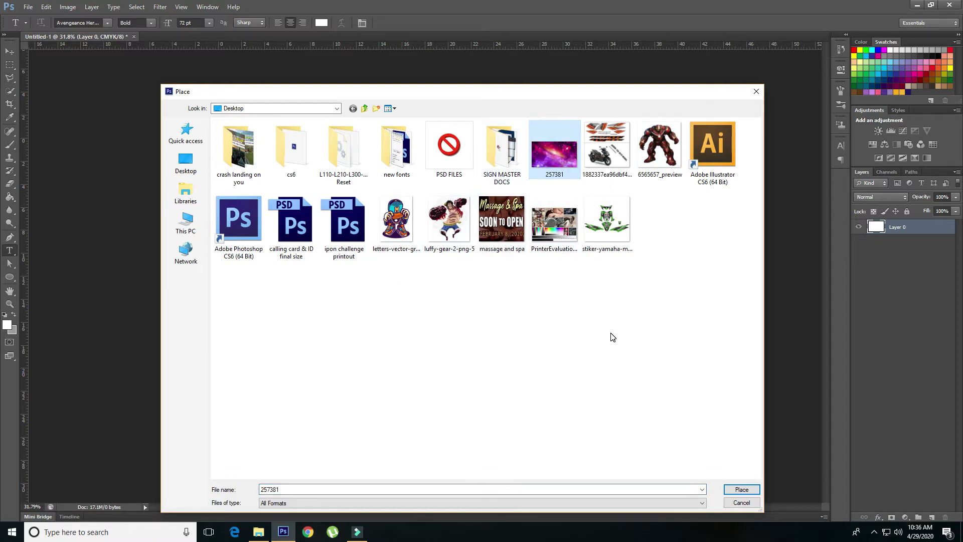
pyautogui.click(732, 489)
# Scale the galaxy layer to about 167% so it covers the whole canvas
pyautogui.moveTo(427, 236); pyautogui.dragTo(371, 179)
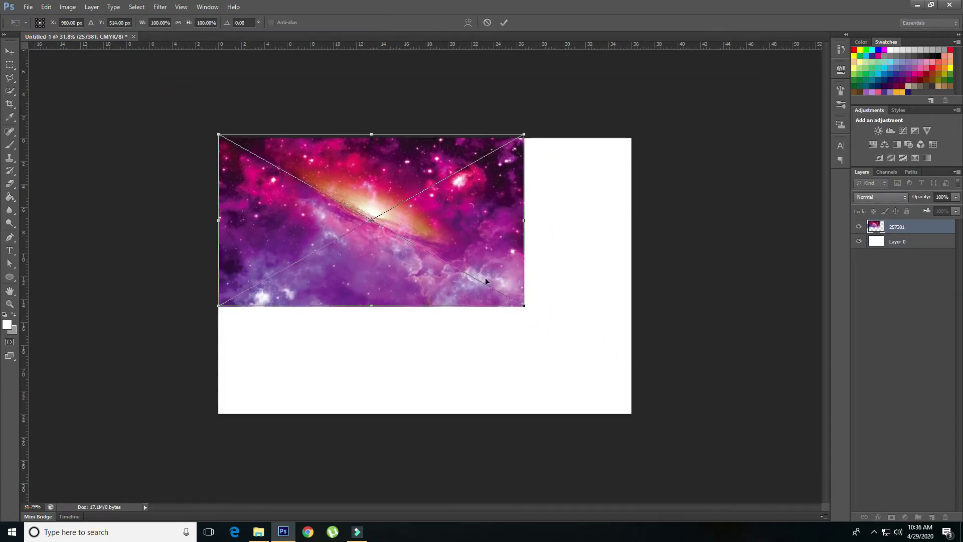
pyautogui.moveTo(523, 306); pyautogui.dragTo(712, 412)
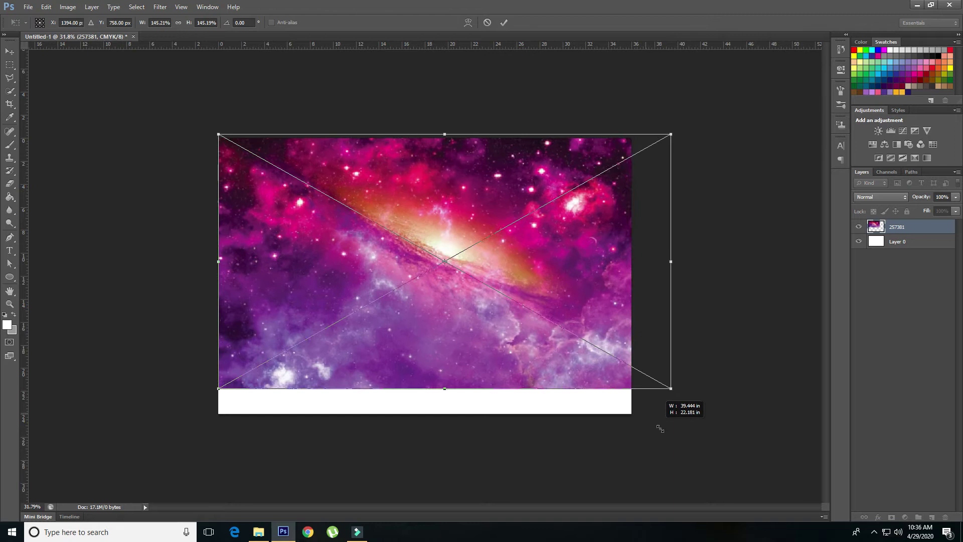
pyautogui.moveTo(216, 412); pyautogui.dragTo(203, 419)
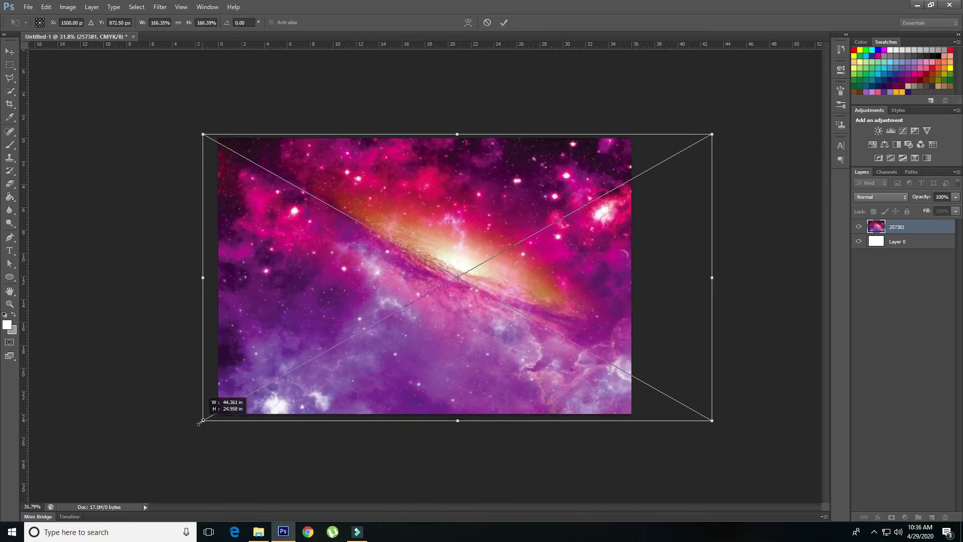
pyautogui.press('Return')
pyautogui.press('t')
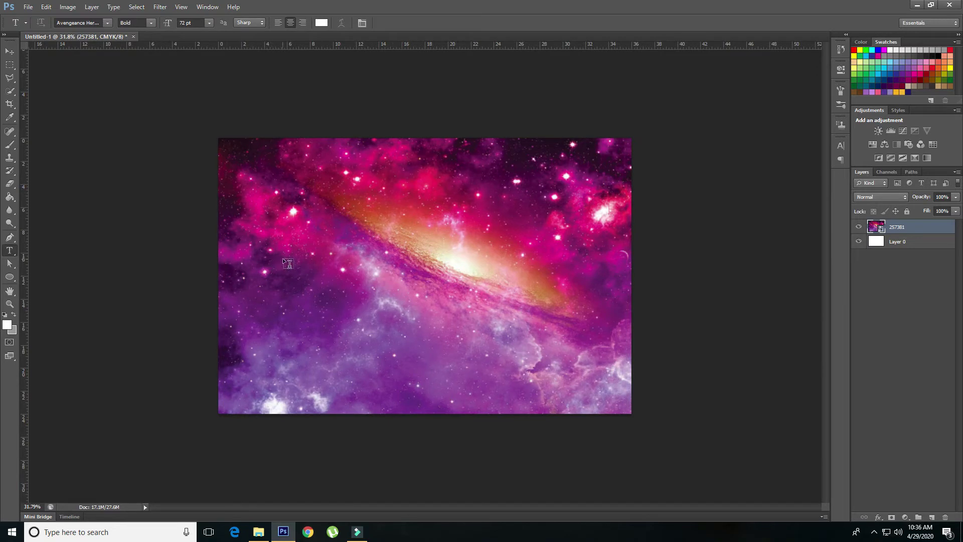
pyautogui.hotkey('ctrl', 't')
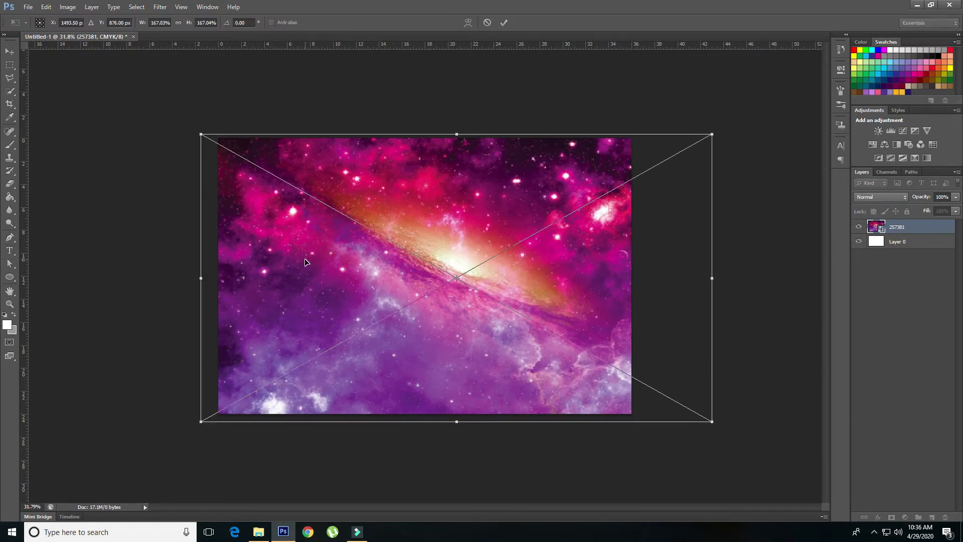
pyautogui.press('Return')
pyautogui.press('t')
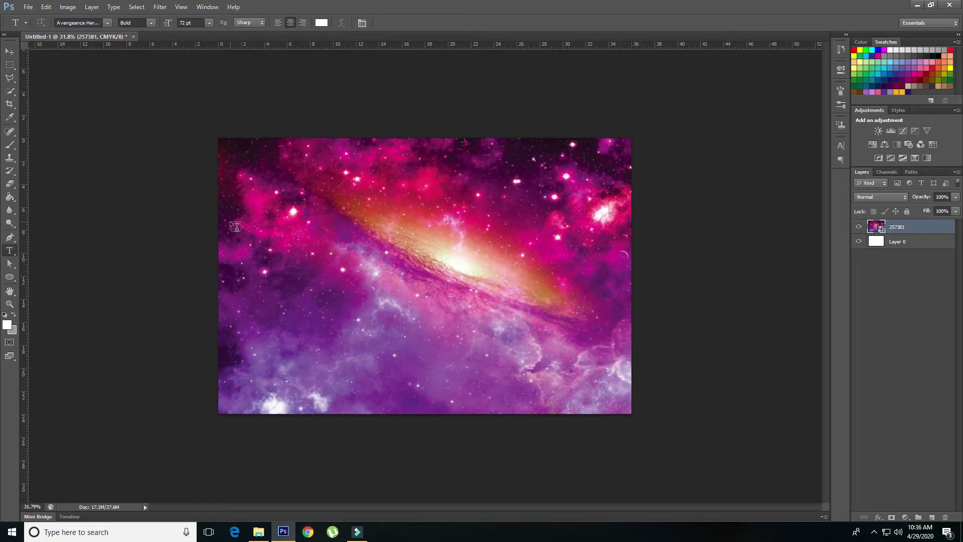
# Place the Hulkbuster image 6565657_preview into the poster
pyautogui.click(27, 7)
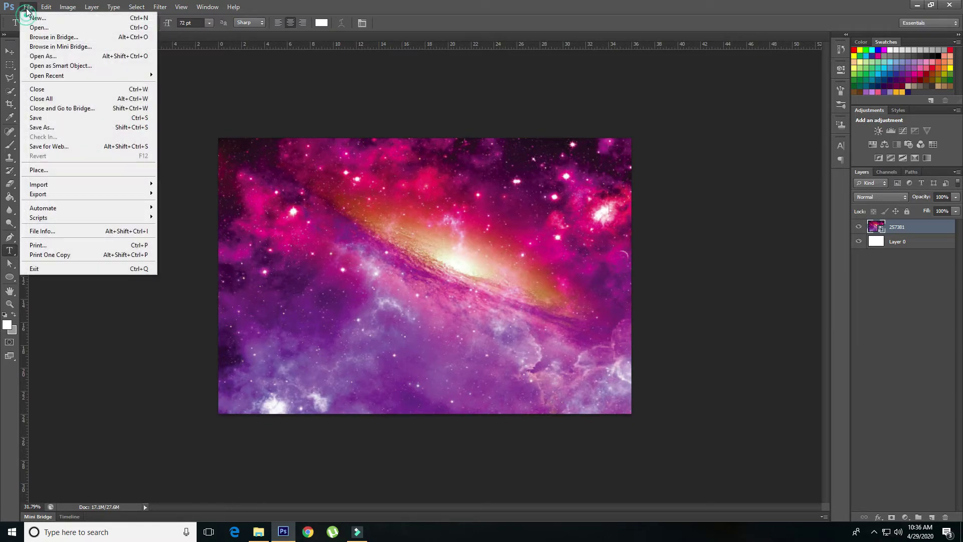
pyautogui.click(39, 170)
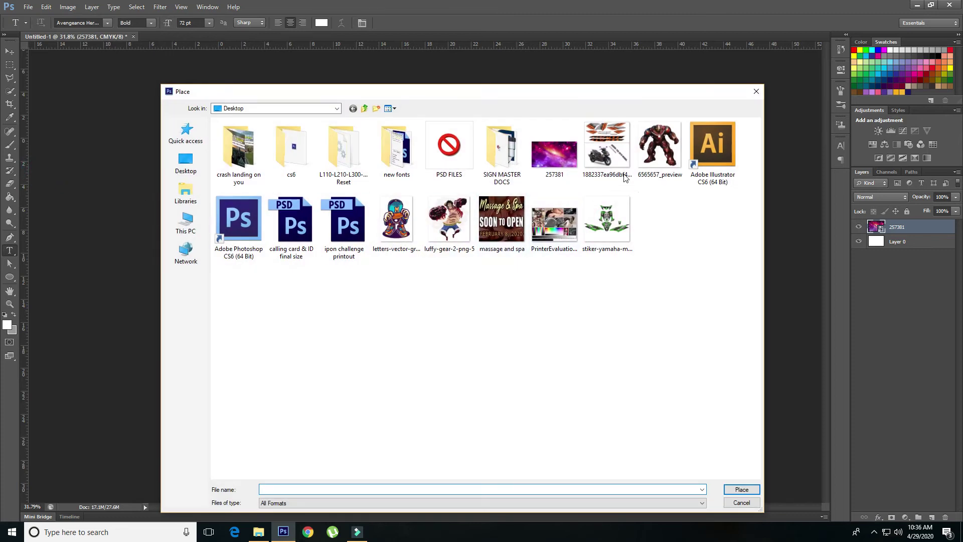
pyautogui.click(656, 150)
pyautogui.click(741, 489)
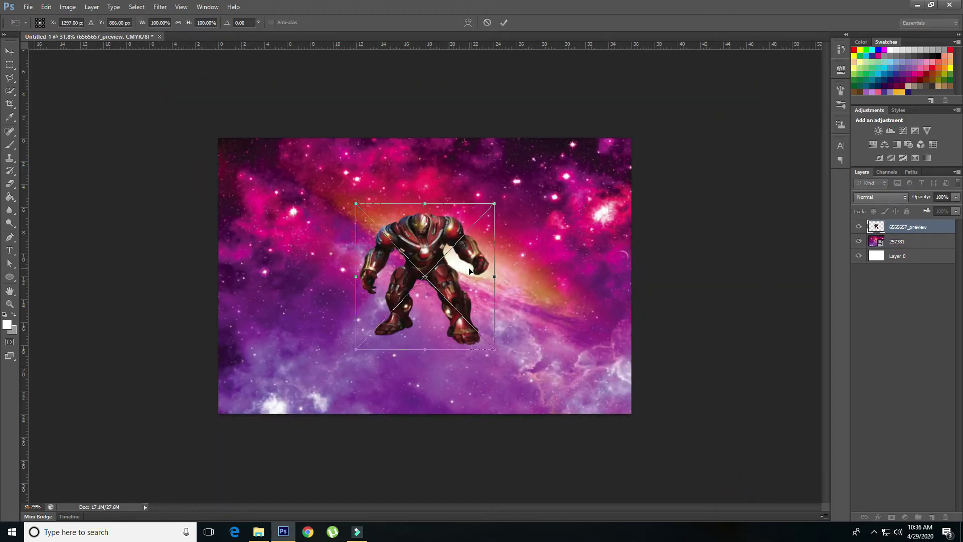
# Enlarge the Hulkbuster figure, commit the transform, then delete its layer
pyautogui.scroll(2, 469, 271)
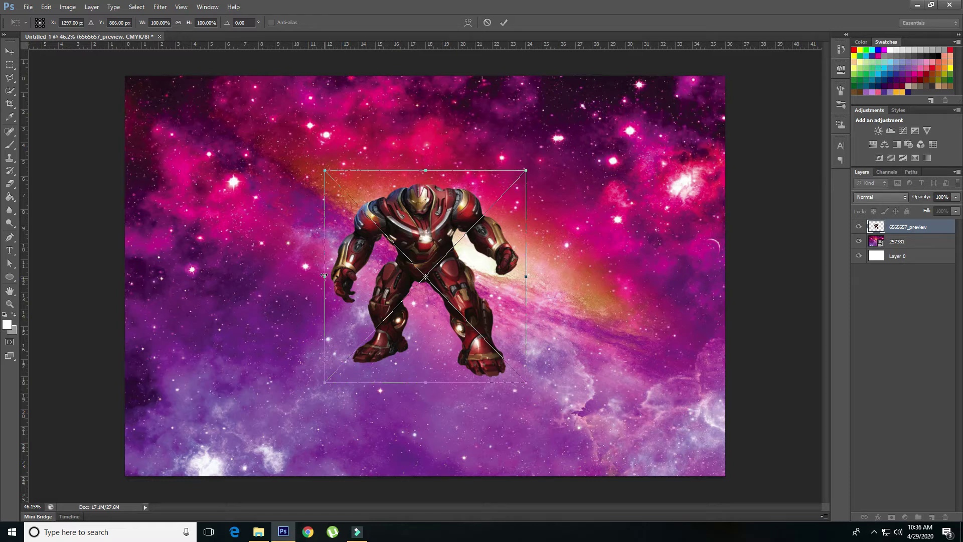
pyautogui.moveTo(324, 170)
pyautogui.mouseDown()
pyautogui.moveTo(282, 194)
pyautogui.moveTo(346, 143)
pyautogui.moveTo(329, 107)
pyautogui.moveTo(256, 135)
pyautogui.moveTo(266, 174)
pyautogui.moveTo(301, 168)
pyautogui.moveTo(323, 118)
pyautogui.moveTo(279, 115)
pyautogui.mouseUp()
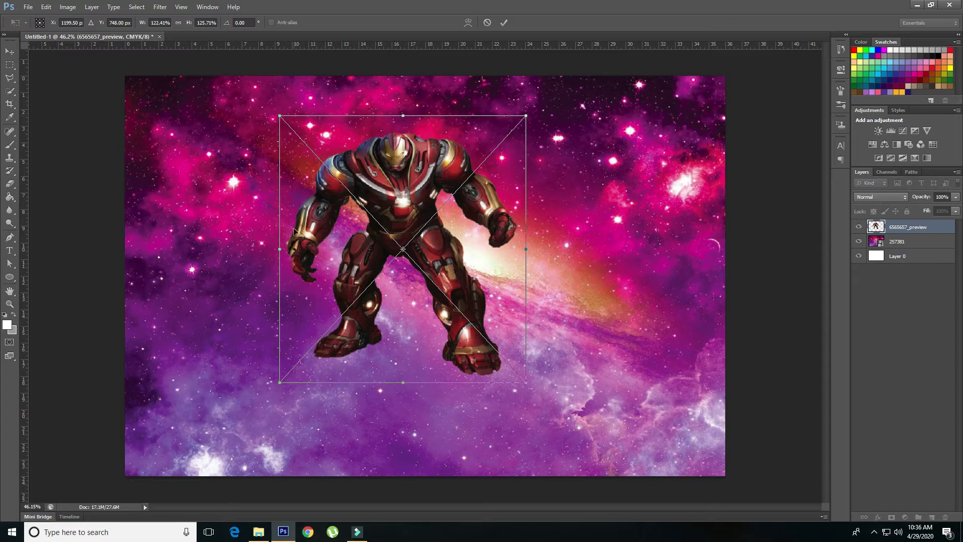
pyautogui.moveTo(276, 249); pyautogui.dragTo(277, 249)
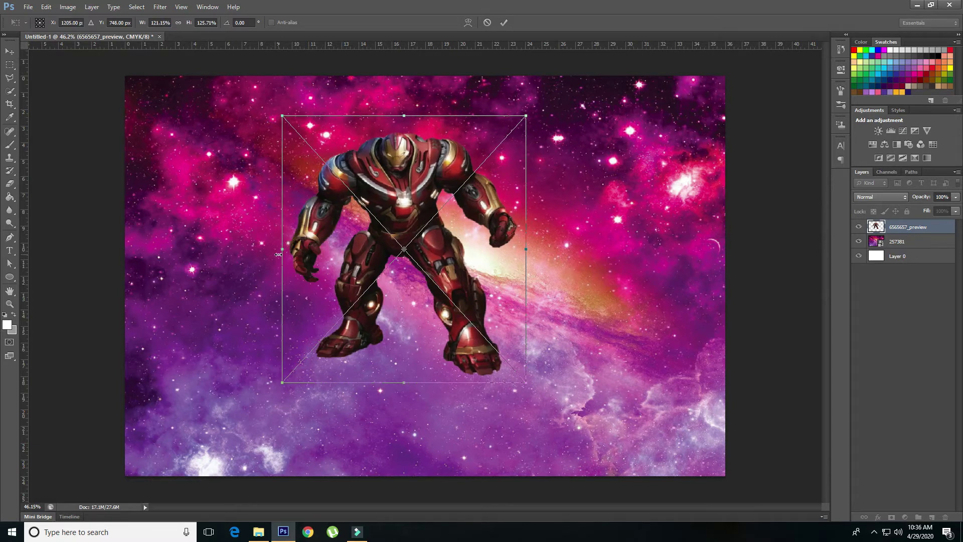
pyautogui.press('Return')
pyautogui.press('t')
pyautogui.press('Delete')
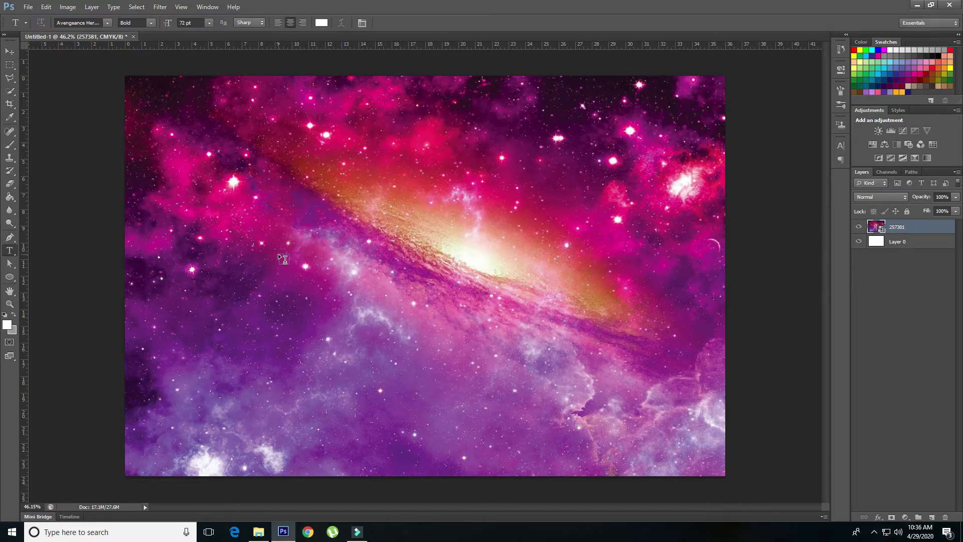
# Restore the deleted Hulkbuster layer and scale it onto the canvas's left side, feet near the bottom
pyautogui.hotkey('ctrl', 'z')
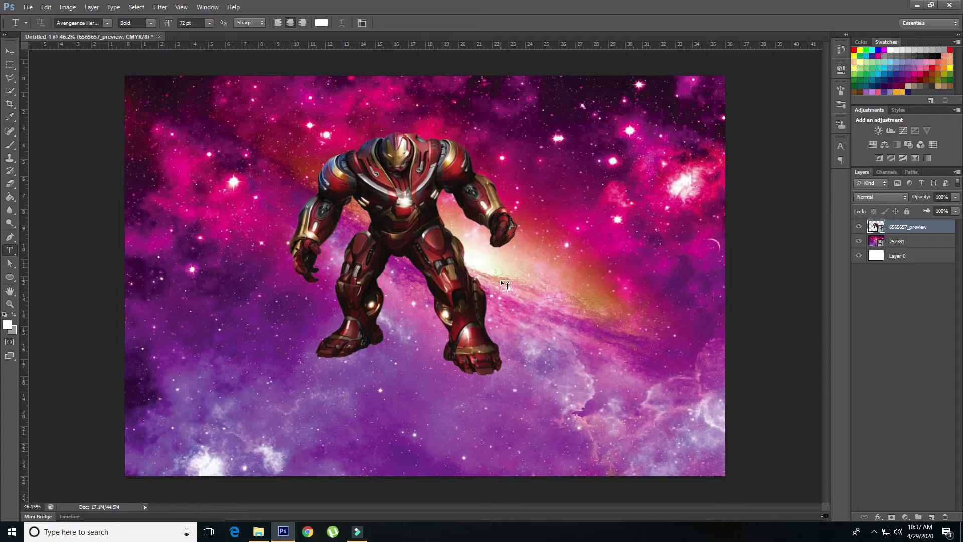
pyautogui.hotkey('ctrl', 't')
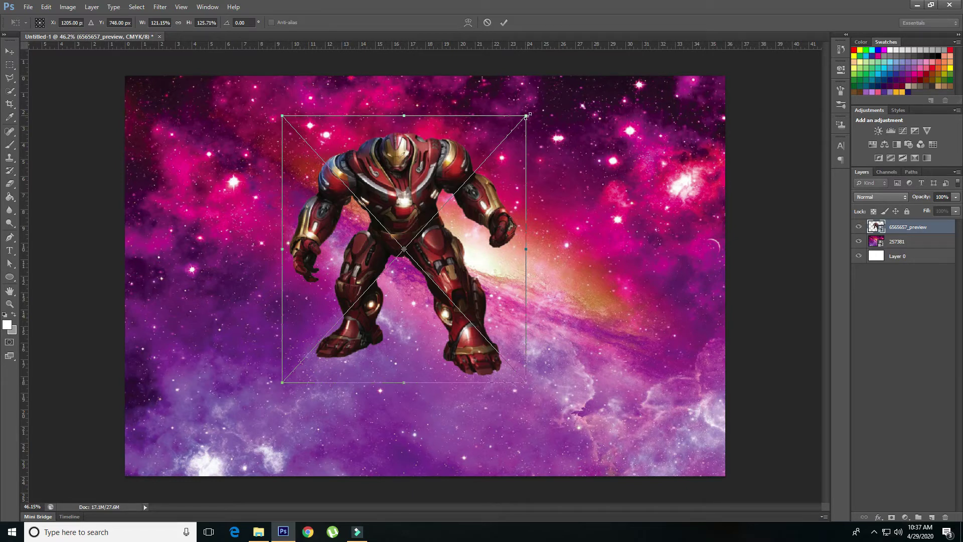
pyautogui.moveTo(528, 115); pyautogui.dragTo(454, 193)
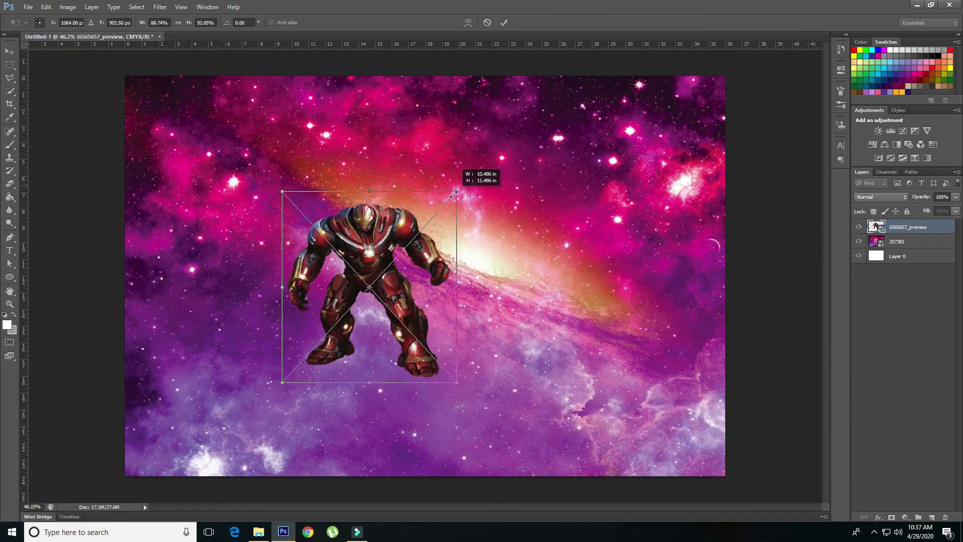
pyautogui.moveTo(455, 193)
pyautogui.mouseDown()
pyautogui.moveTo(572, 115)
pyautogui.moveTo(486, 186)
pyautogui.moveTo(590, 122)
pyautogui.moveTo(490, 197)
pyautogui.moveTo(579, 135)
pyautogui.mouseUp()
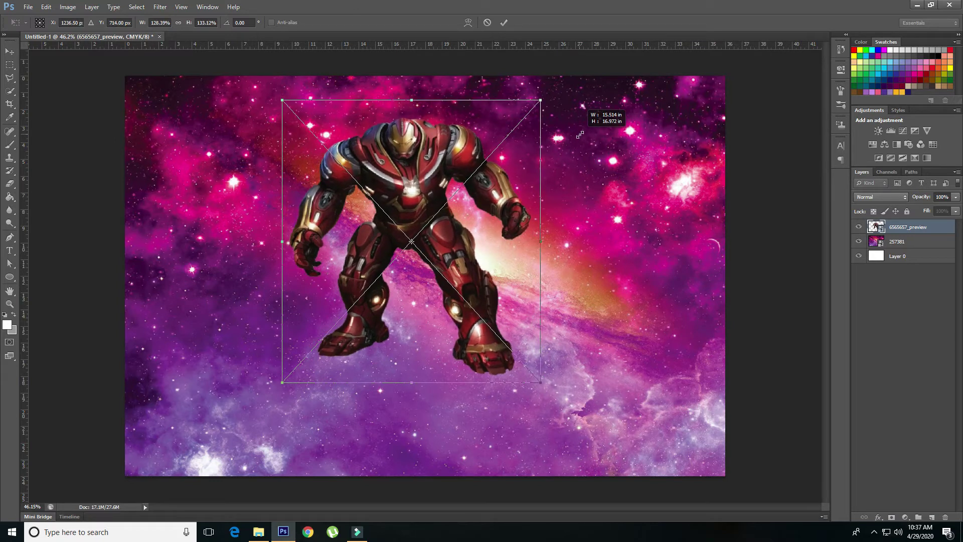
pyautogui.moveTo(580, 134); pyautogui.dragTo(565, 146)
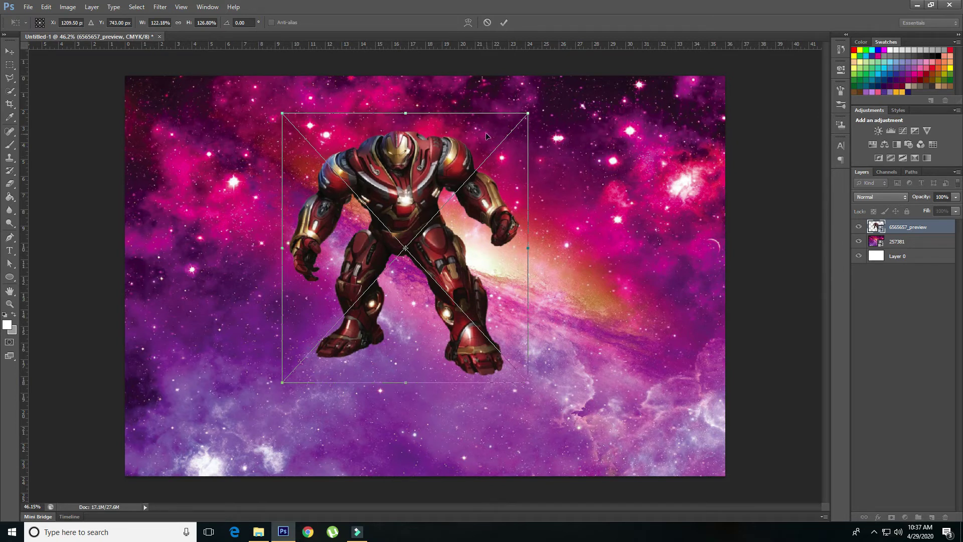
pyautogui.moveTo(482, 130)
pyautogui.mouseDown()
pyautogui.moveTo(346, 230)
pyautogui.moveTo(421, 171)
pyautogui.mouseUp()
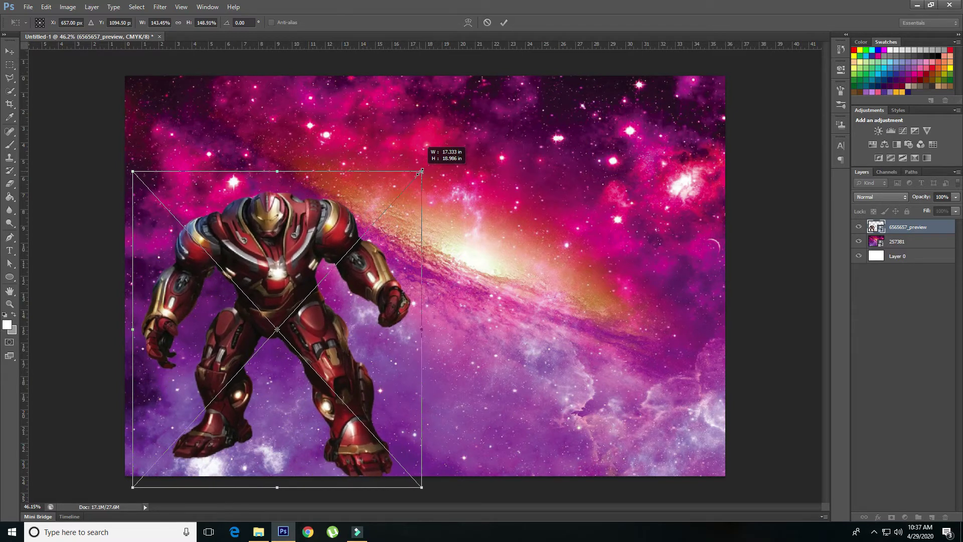
pyautogui.moveTo(345, 227); pyautogui.dragTo(342, 223)
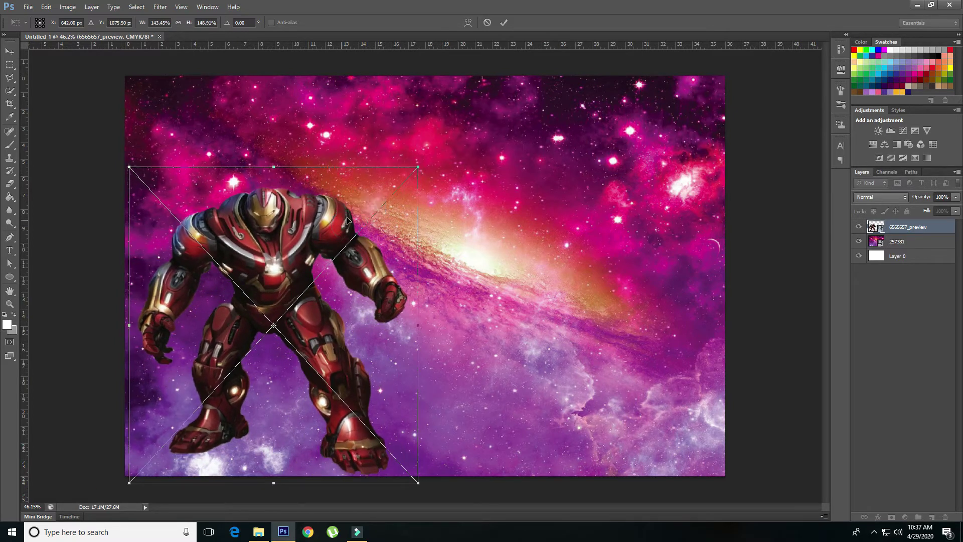
pyautogui.moveTo(417, 167)
pyautogui.mouseDown()
pyautogui.moveTo(442, 143)
pyautogui.moveTo(391, 165)
pyautogui.moveTo(389, 155)
pyautogui.mouseUp()
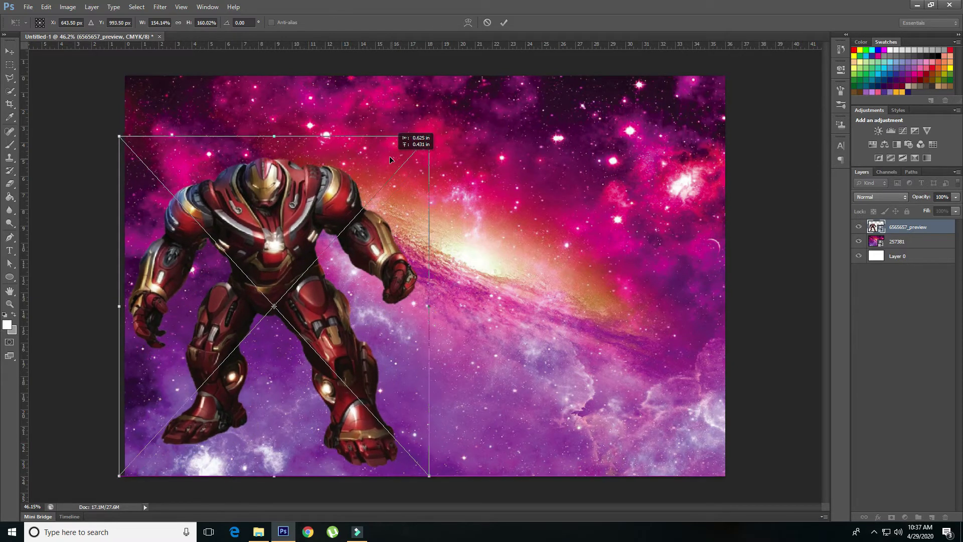
pyautogui.press('Return')
pyautogui.press('t')
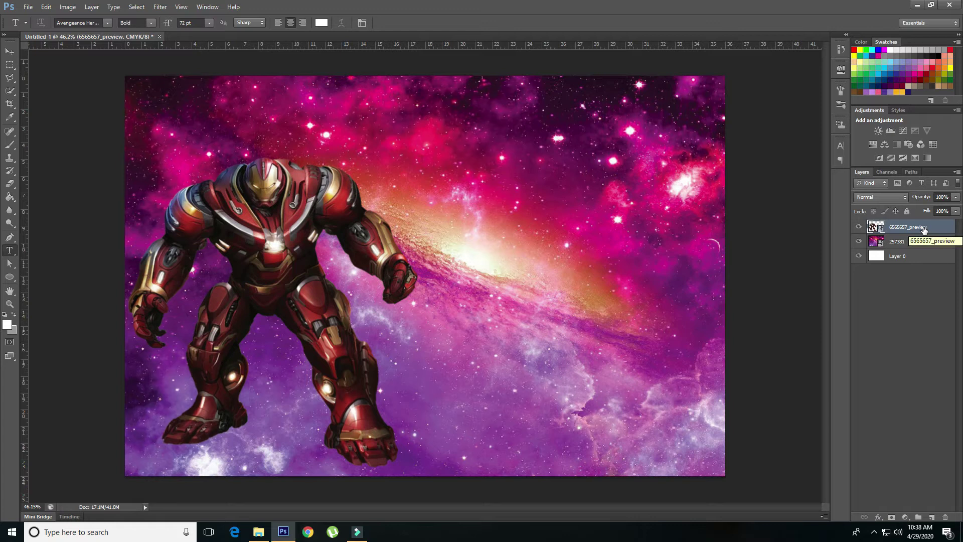
# Duplicate the Hulkbuster layer, then move the original to the right side and enlarge it
pyautogui.hotkey('ctrl', 'j')
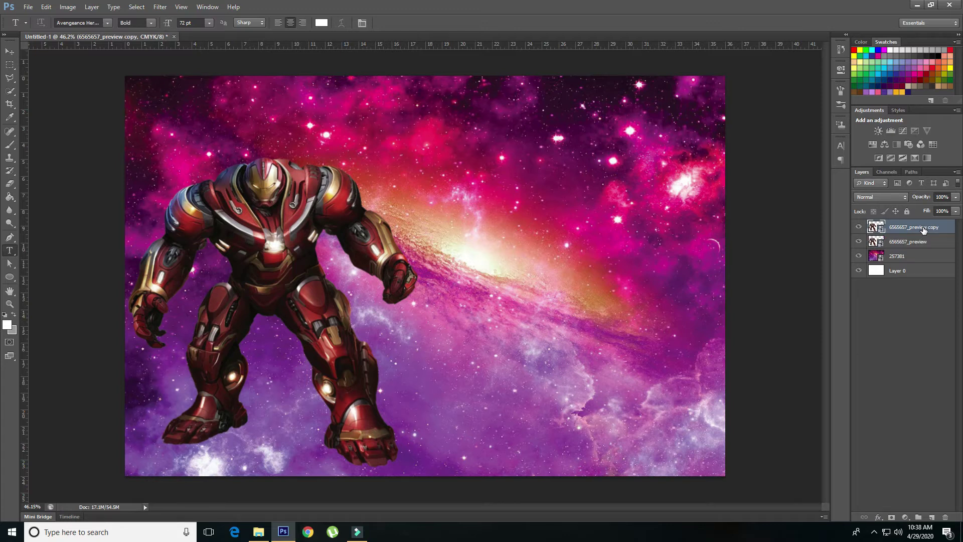
pyautogui.click(927, 243)
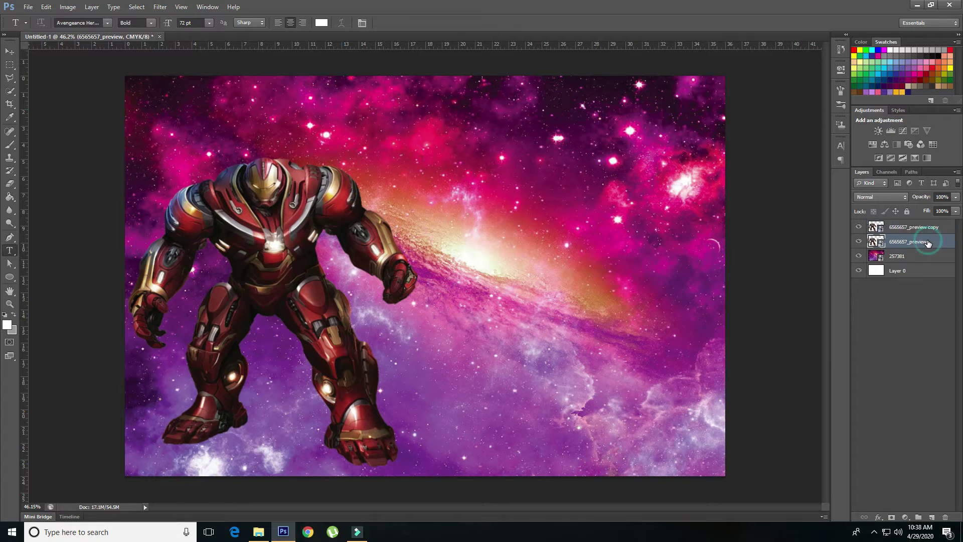
pyautogui.hotkey('ctrl', 't')
pyautogui.moveTo(339, 287); pyautogui.dragTo(635, 294)
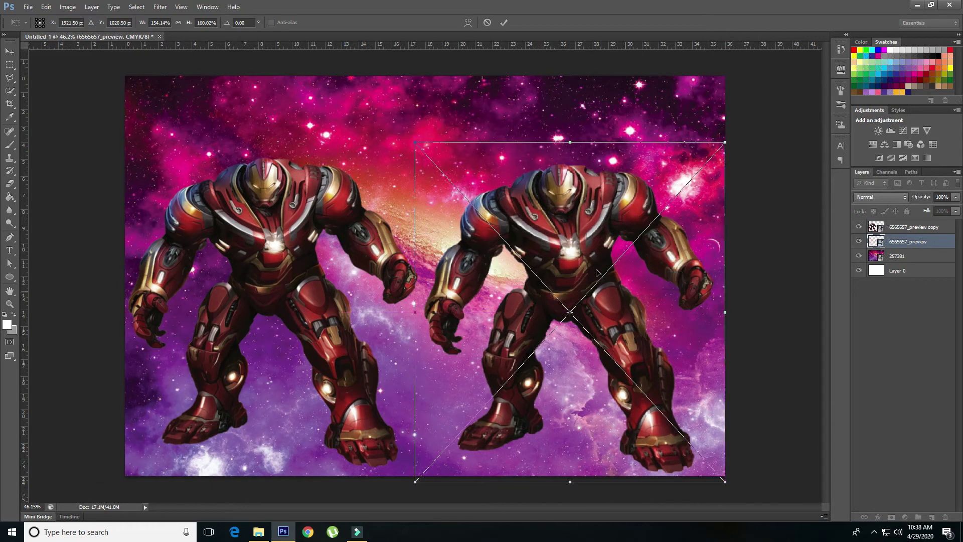
pyautogui.hotkey('ctrl', '-')
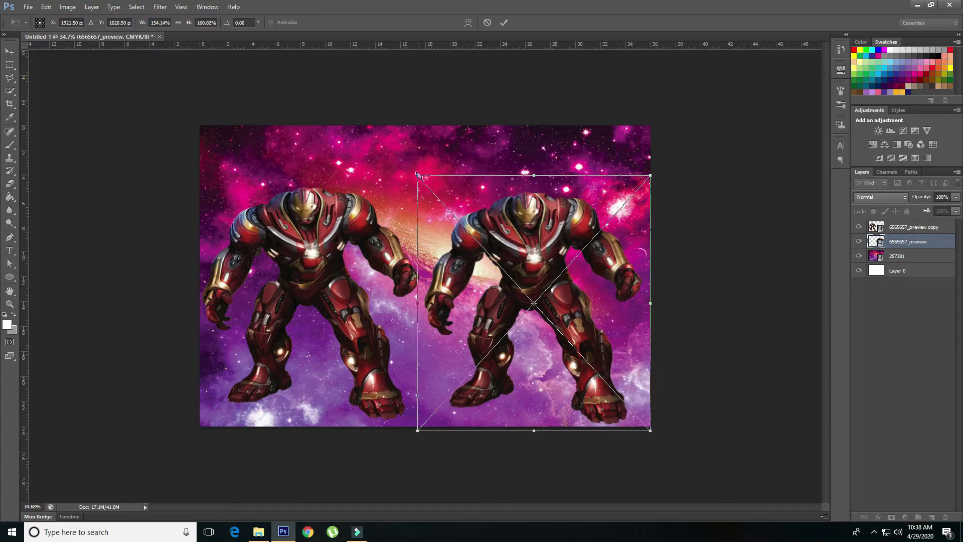
pyautogui.moveTo(418, 175); pyautogui.dragTo(365, 119)
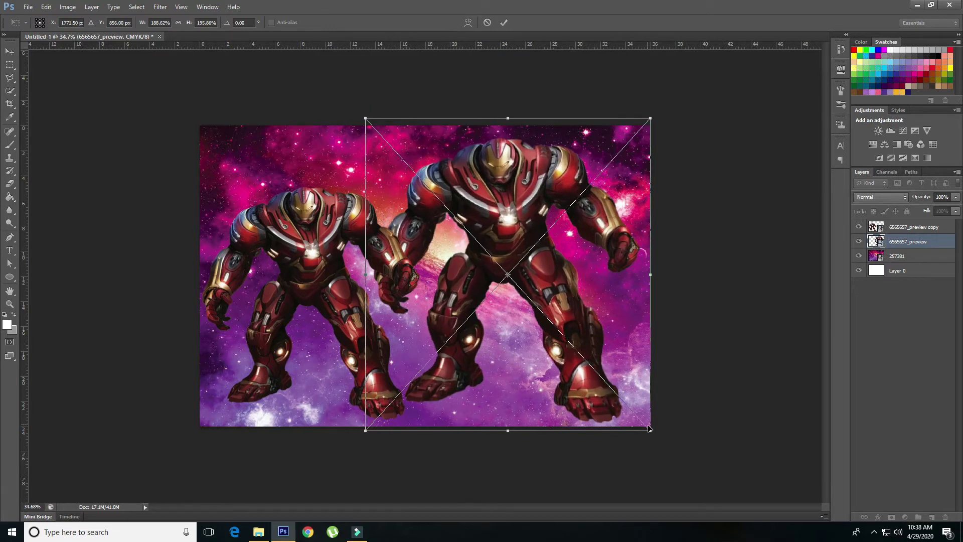
pyautogui.moveTo(650, 429); pyautogui.dragTo(717, 502)
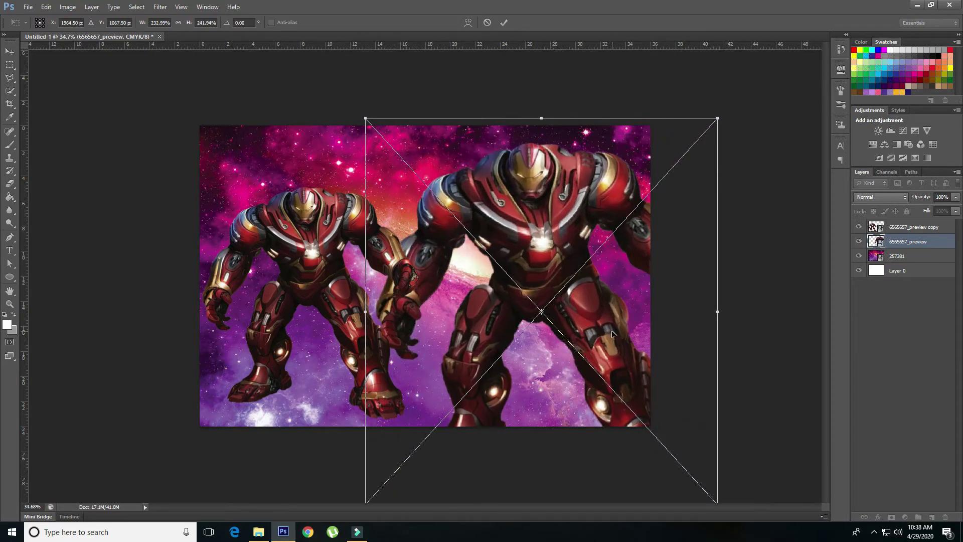
# Enlarge the right-hand Hulkbuster past the canvas bottom and apply the transform
pyautogui.scroll(-2, 612, 330)
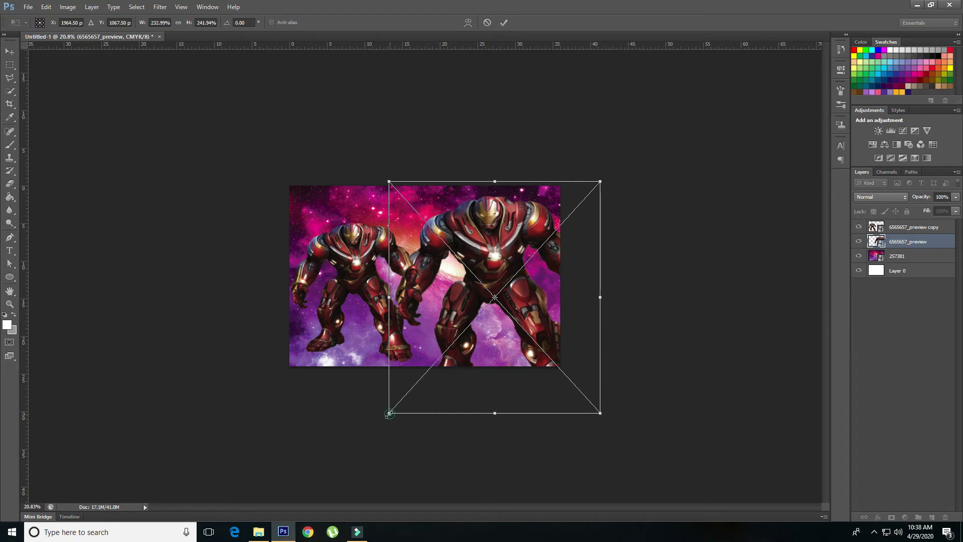
pyautogui.moveTo(389, 413); pyautogui.dragTo(348, 458)
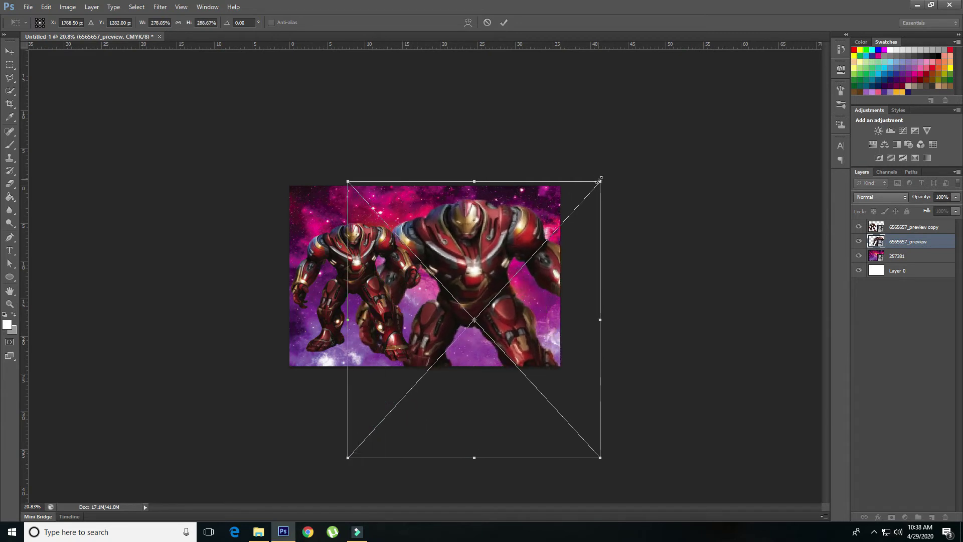
pyautogui.moveTo(600, 180); pyautogui.dragTo(602, 177)
pyautogui.moveTo(564, 284); pyautogui.dragTo(606, 289)
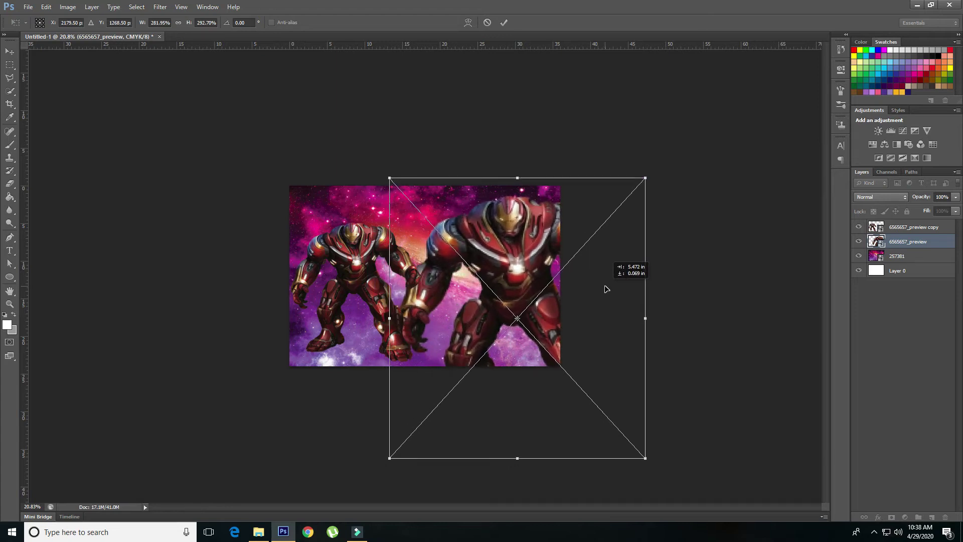
pyautogui.press('t')
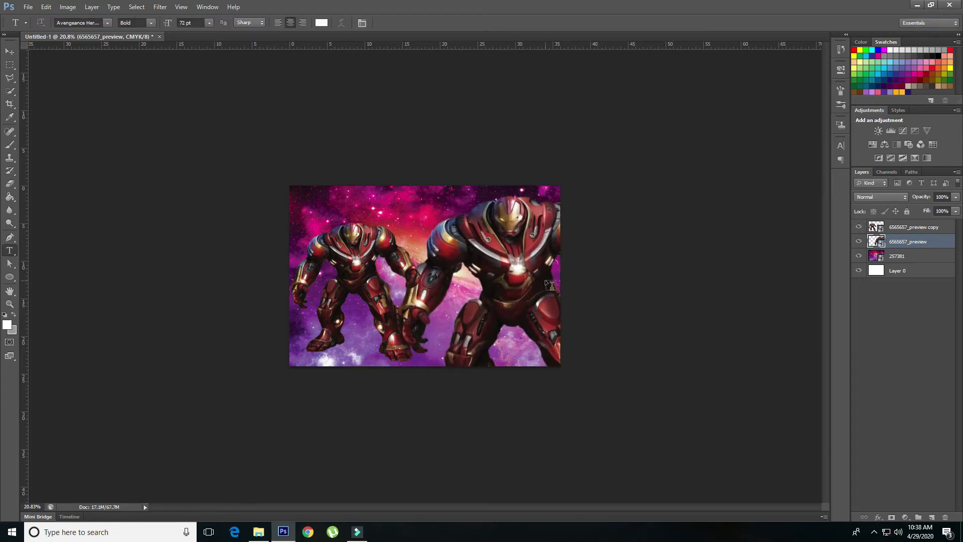
pyautogui.scroll(2, 526, 266)
pyautogui.scroll(2, 524, 266)
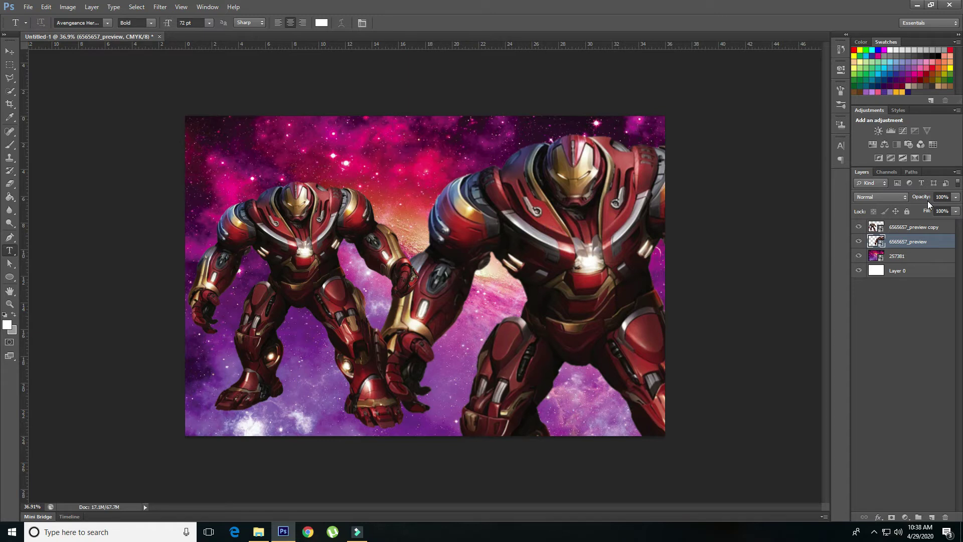
# Lower the right-hand Hulkbuster layer's opacity to 70%
pyautogui.click(956, 197)
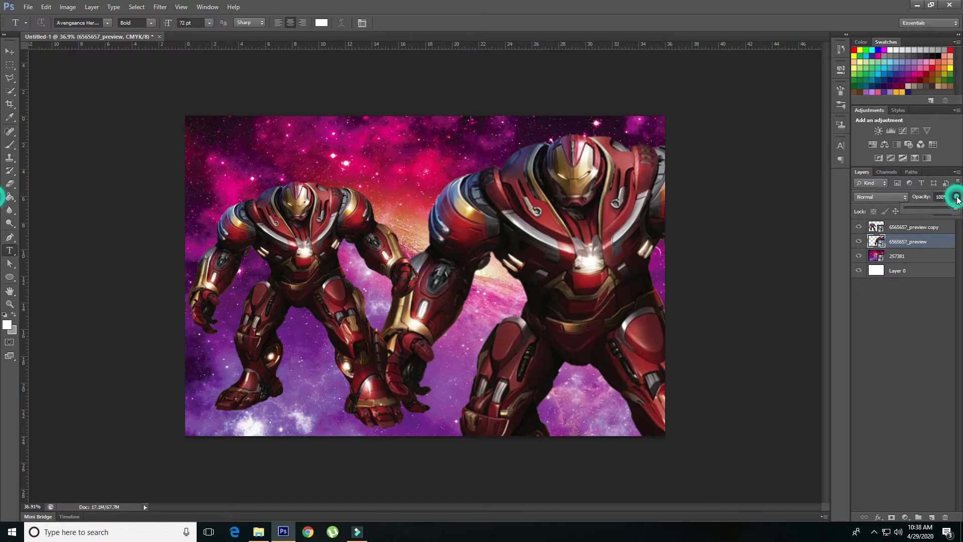
pyautogui.moveTo(955, 208); pyautogui.dragTo(941, 215)
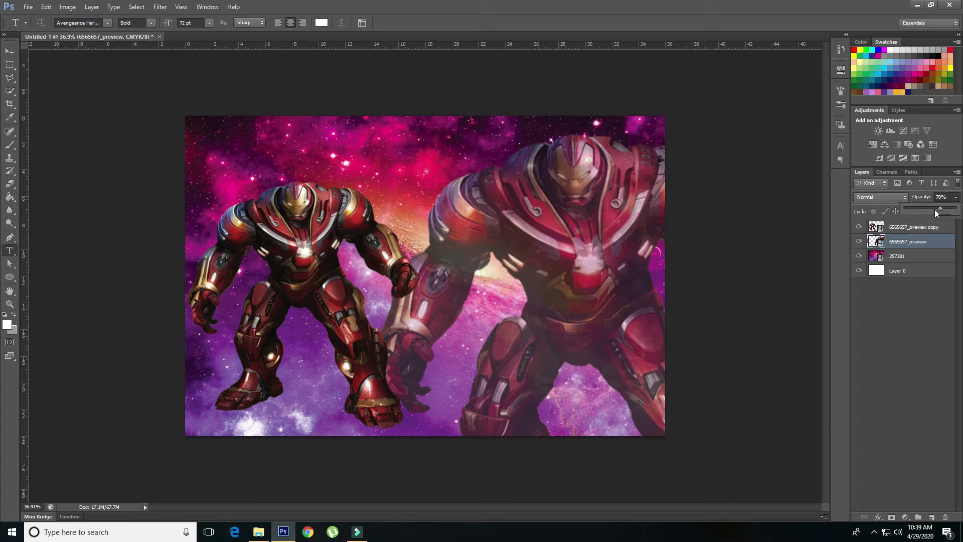
pyautogui.click(935, 211)
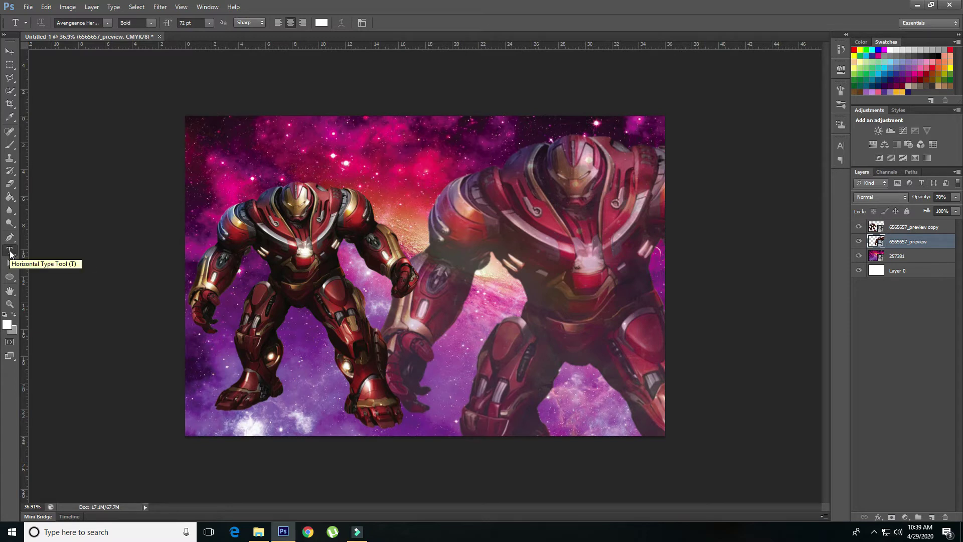
# Type a HULKBUSTER title in Avengeance Heroic Avenger near the poster's top-left corner
pyautogui.click(10, 252)
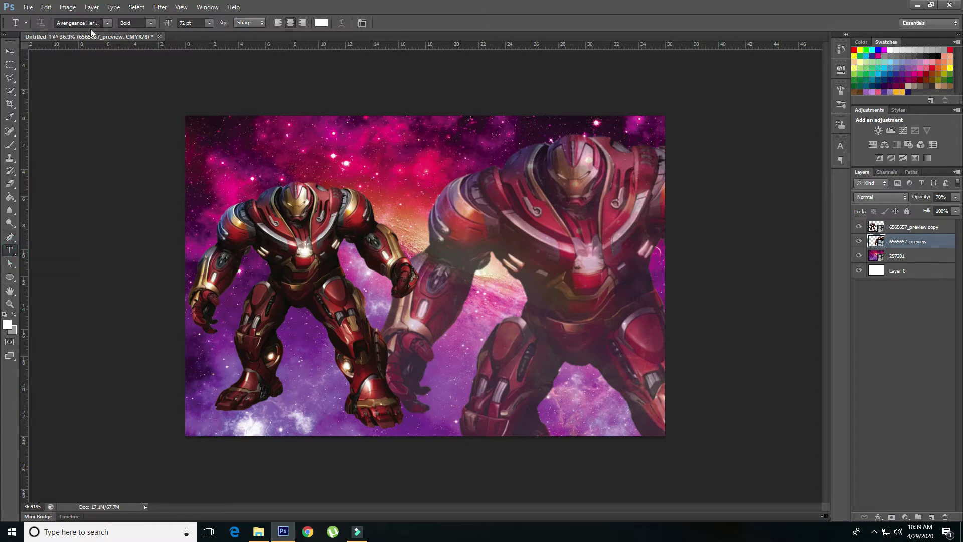
pyautogui.click(108, 23)
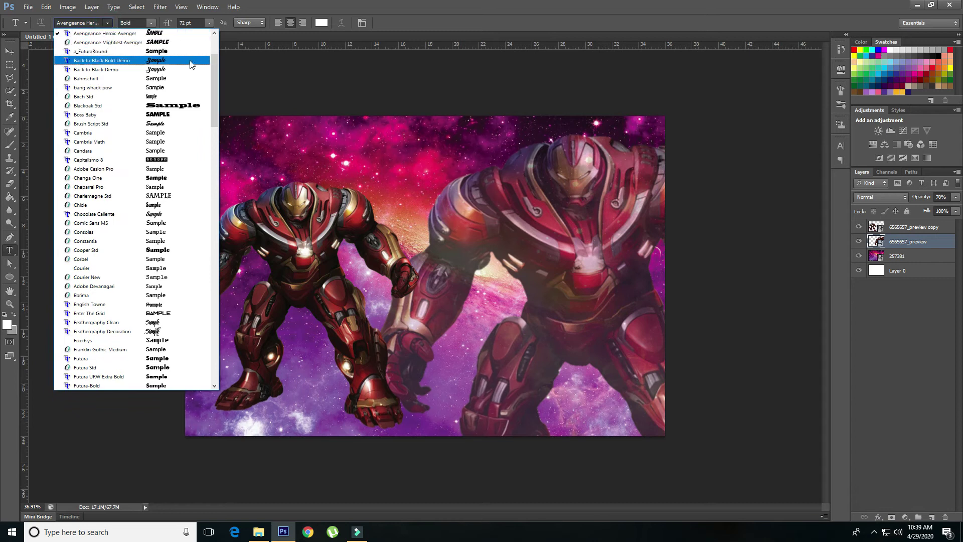
pyautogui.moveTo(210, 71); pyautogui.dragTo(211, 49)
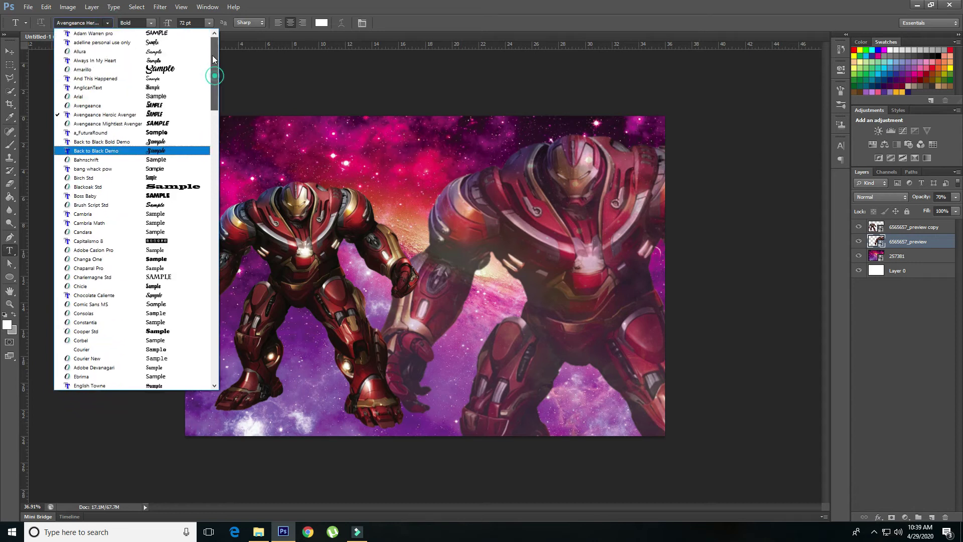
pyautogui.click(161, 118)
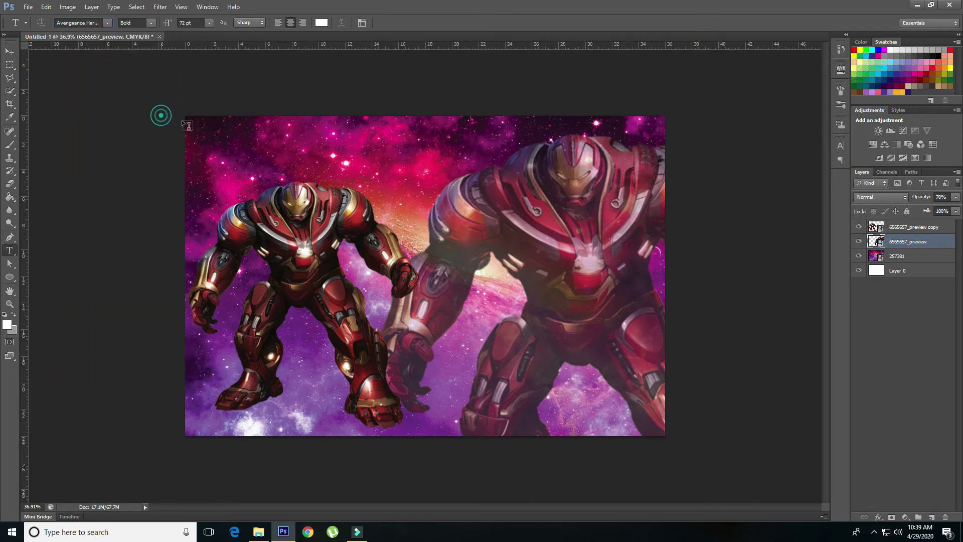
pyautogui.click(230, 152)
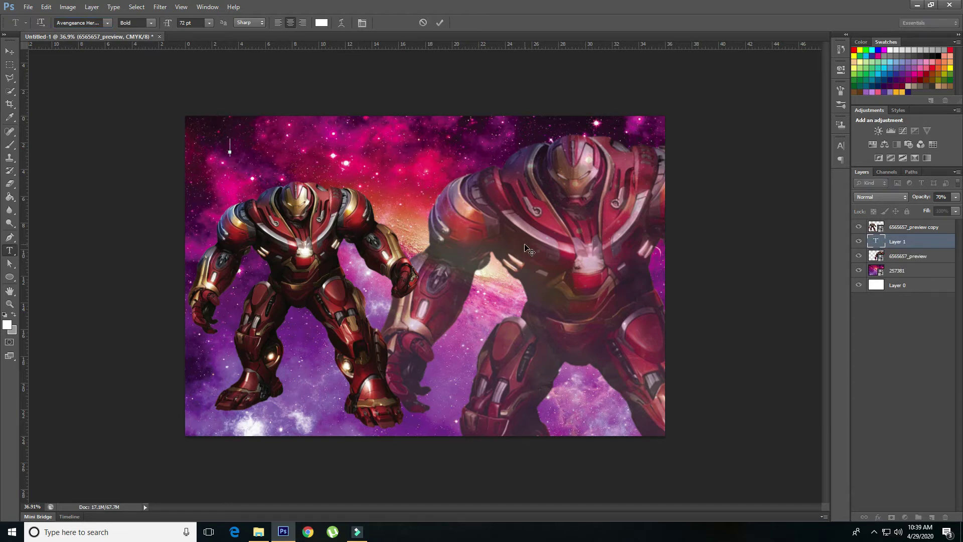
pyautogui.write('HULKBUSTER')
pyautogui.click(934, 242)
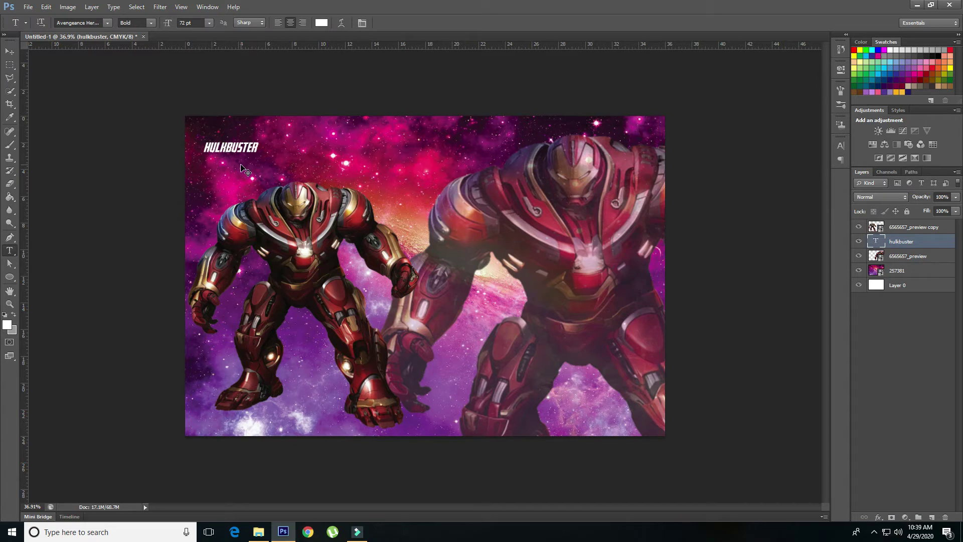
# Scale the HULKBUSTER title to about 311 pt and stretch it taller across the top-left
pyautogui.hotkey('ctrl', 't')
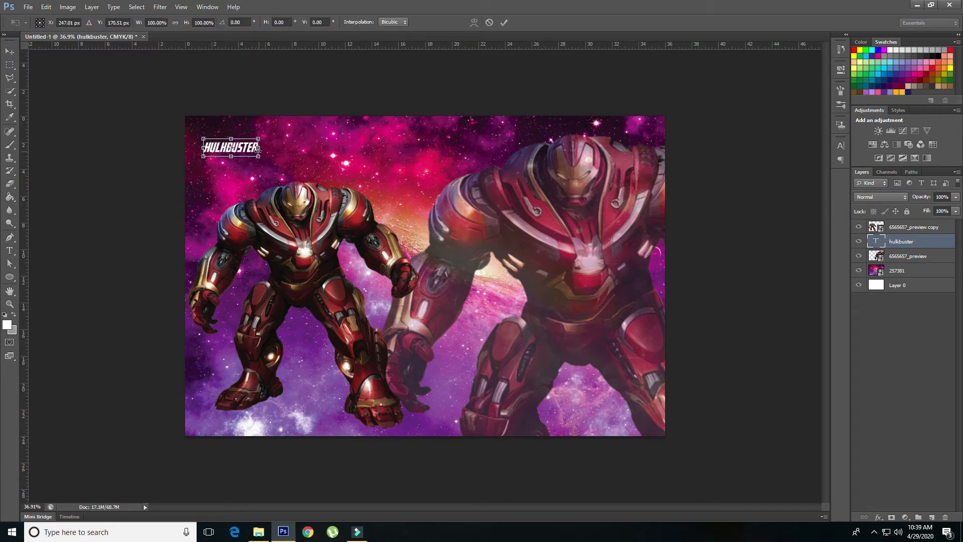
pyautogui.moveTo(261, 160); pyautogui.dragTo(391, 199)
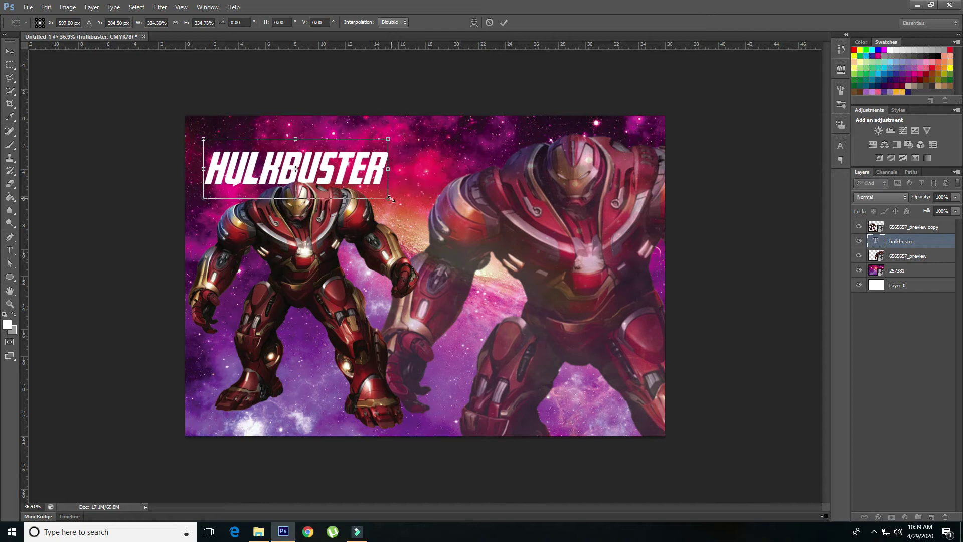
pyautogui.moveTo(345, 176)
pyautogui.mouseDown()
pyautogui.moveTo(330, 158)
pyautogui.moveTo(542, 151)
pyautogui.moveTo(534, 151)
pyautogui.mouseUp()
pyautogui.moveTo(362, 180); pyautogui.dragTo(362, 193)
pyautogui.moveTo(360, 121); pyautogui.dragTo(361, 117)
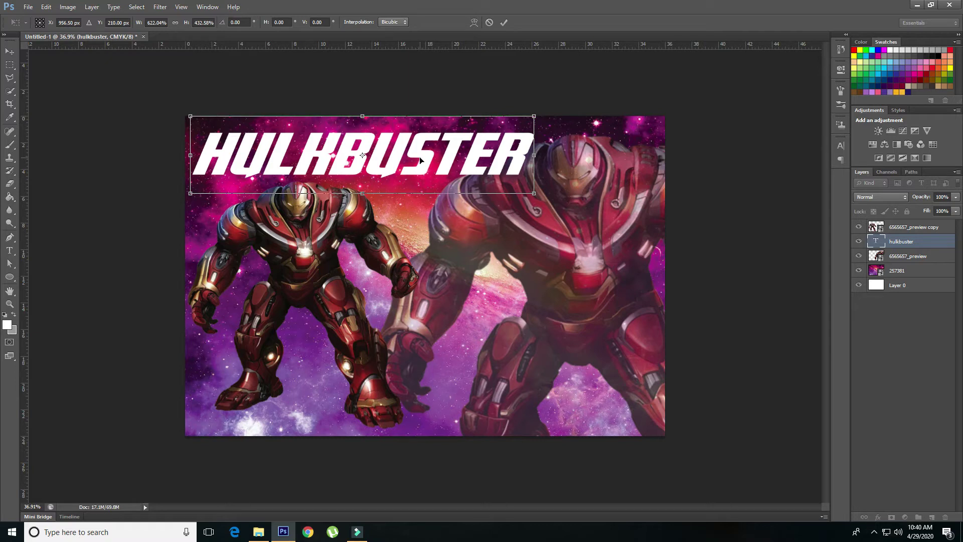
pyautogui.press('Return')
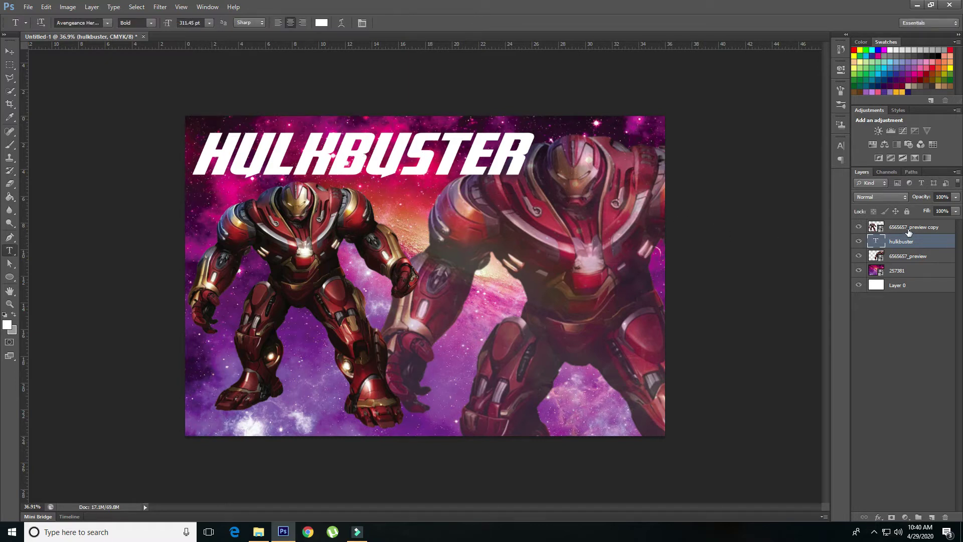
# Enlarge the front Hulkbuster copy layer slightly and shift it right beneath the title
pyautogui.click(909, 226)
pyautogui.hotkey('ctrl', 't')
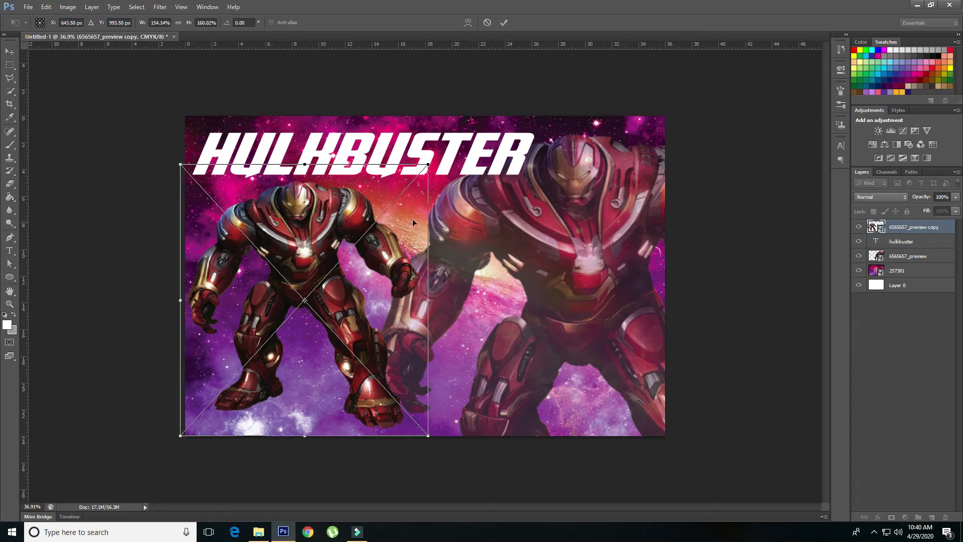
pyautogui.moveTo(429, 163); pyautogui.dragTo(451, 156)
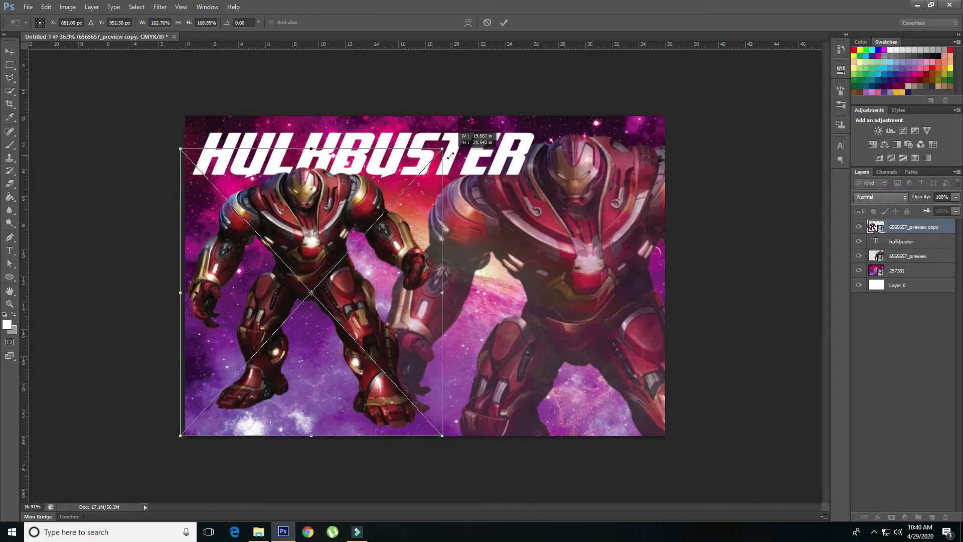
pyautogui.moveTo(442, 436); pyautogui.dragTo(445, 438)
pyautogui.moveTo(413, 367); pyautogui.dragTo(435, 367)
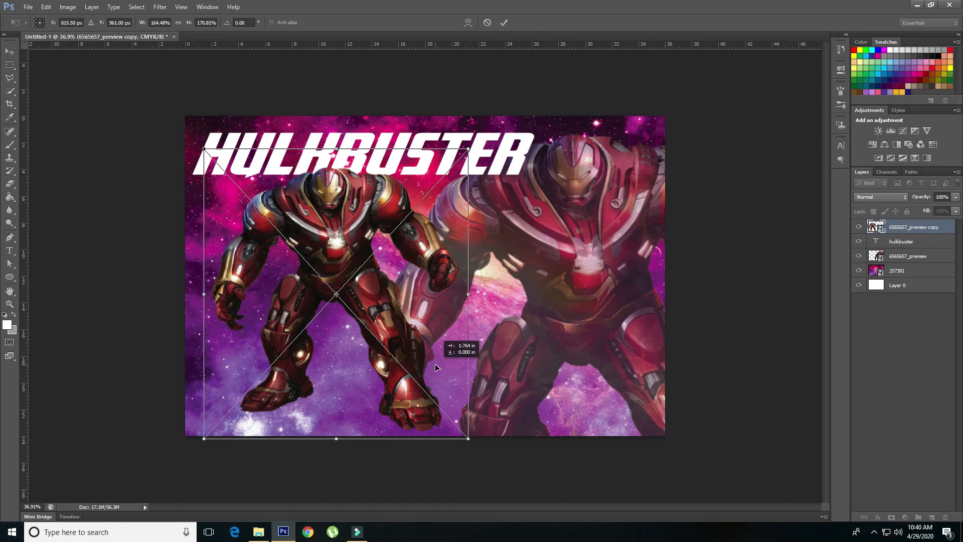
pyautogui.press('Return')
pyautogui.press('t')
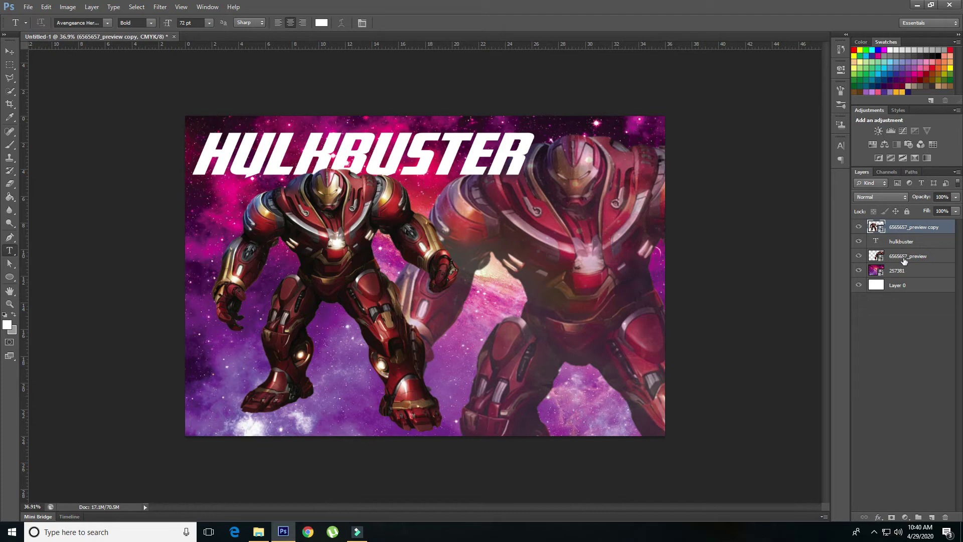
pyautogui.moveTo(915, 269); pyautogui.dragTo(910, 226)
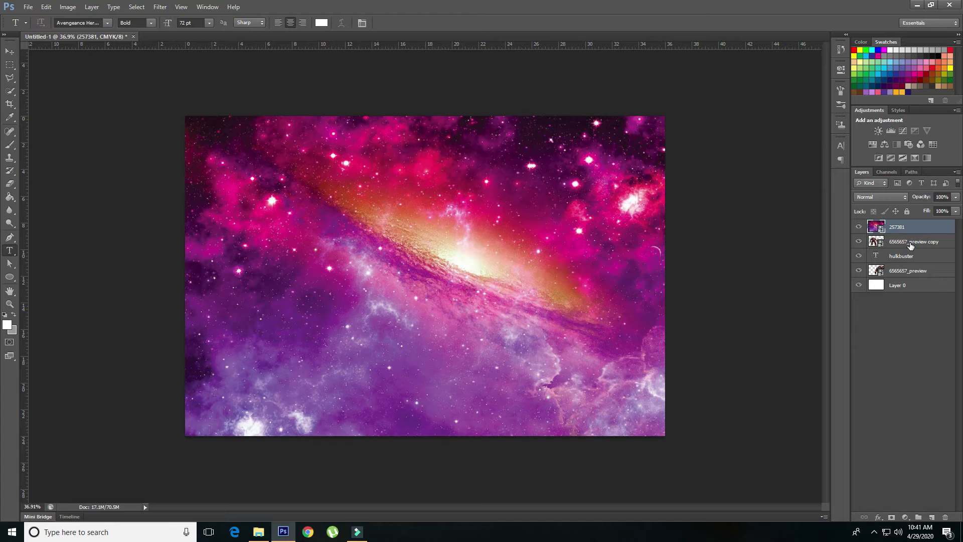
pyautogui.click(915, 271)
pyautogui.moveTo(916, 270)
pyautogui.mouseDown()
pyautogui.moveTo(909, 225)
pyautogui.moveTo(864, 236)
pyautogui.mouseUp()
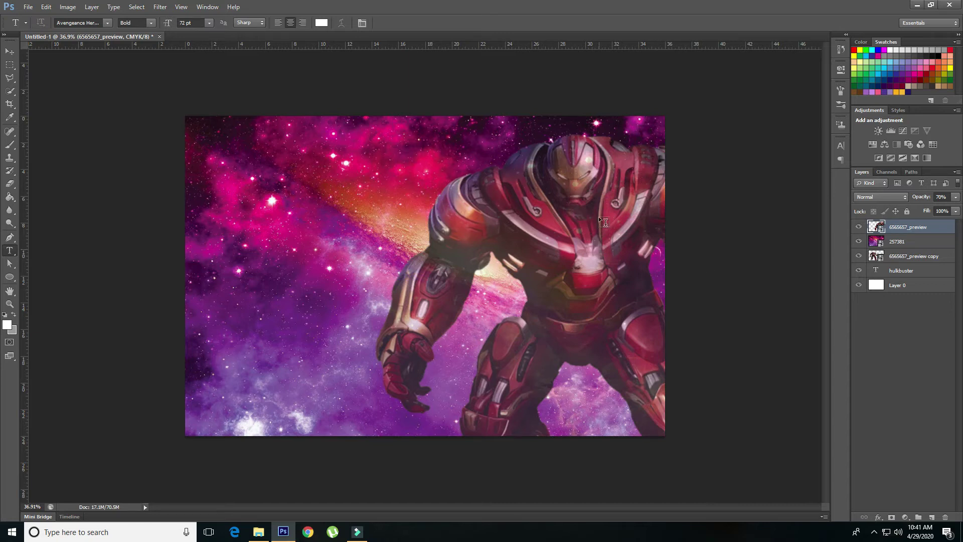
pyautogui.moveTo(910, 256); pyautogui.dragTo(908, 226)
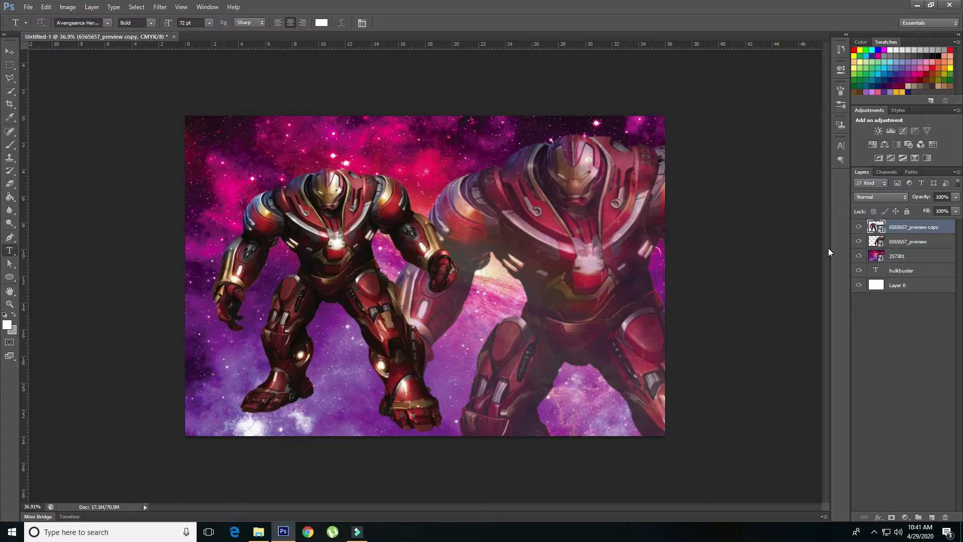
pyautogui.click(911, 271)
pyautogui.moveTo(912, 226); pyautogui.dragTo(925, 249)
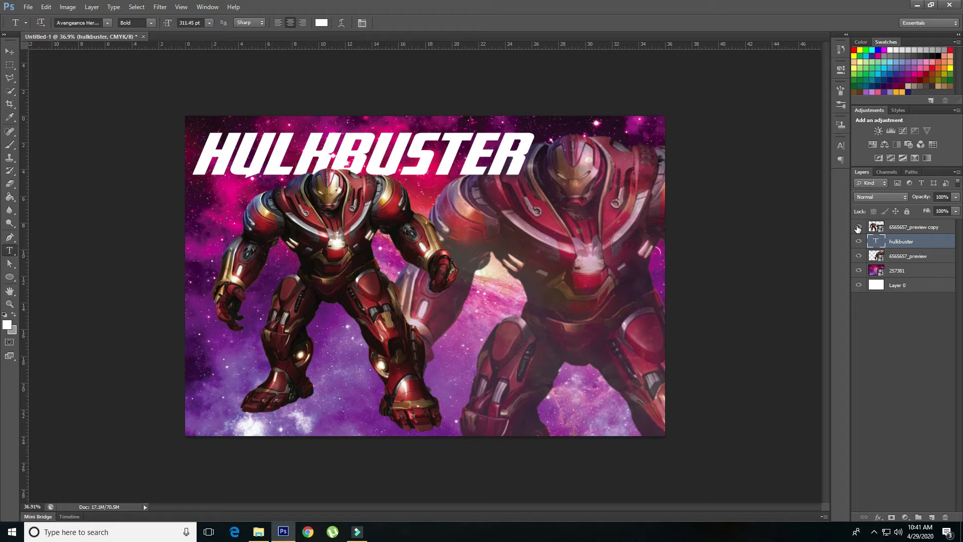
# Toggle the layer eye icons to compare, ending with the front Hulkbuster copy hidden
pyautogui.click(858, 227)
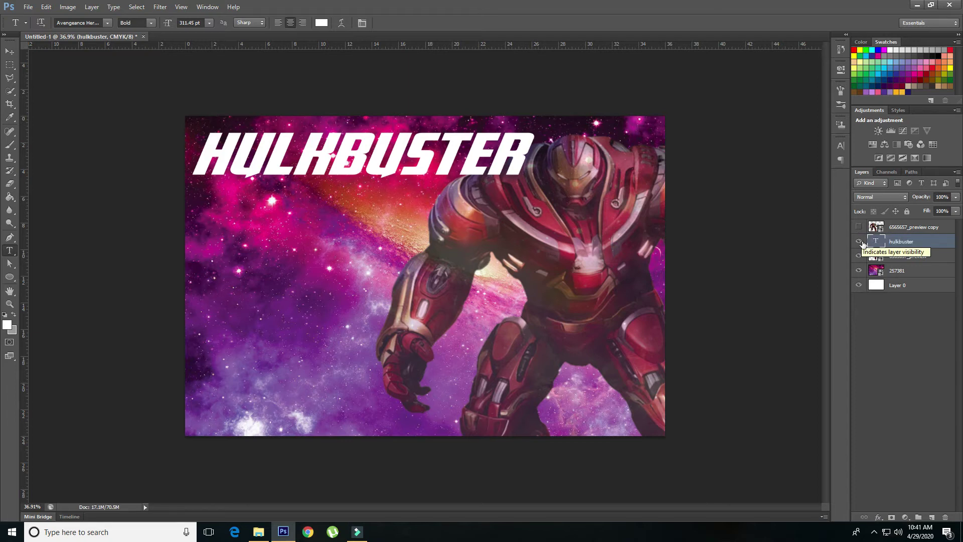
pyautogui.click(859, 242)
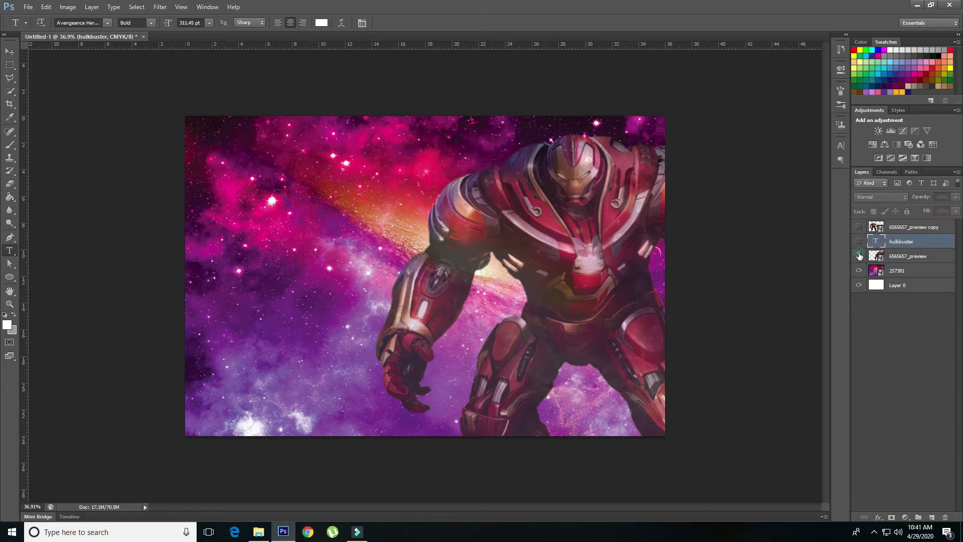
pyautogui.click(859, 256)
pyautogui.click(859, 270)
pyautogui.click(858, 241)
pyautogui.click(858, 270)
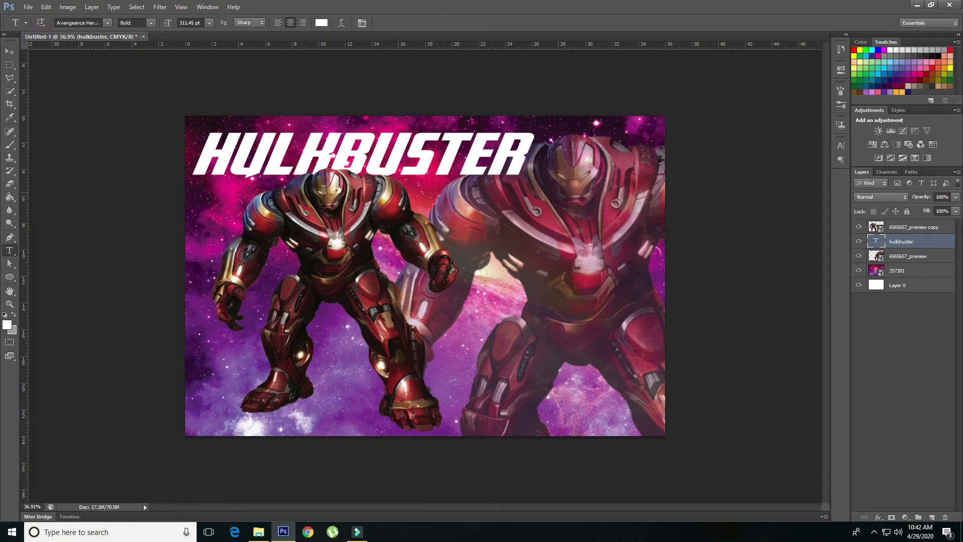
pyautogui.click(857, 228)
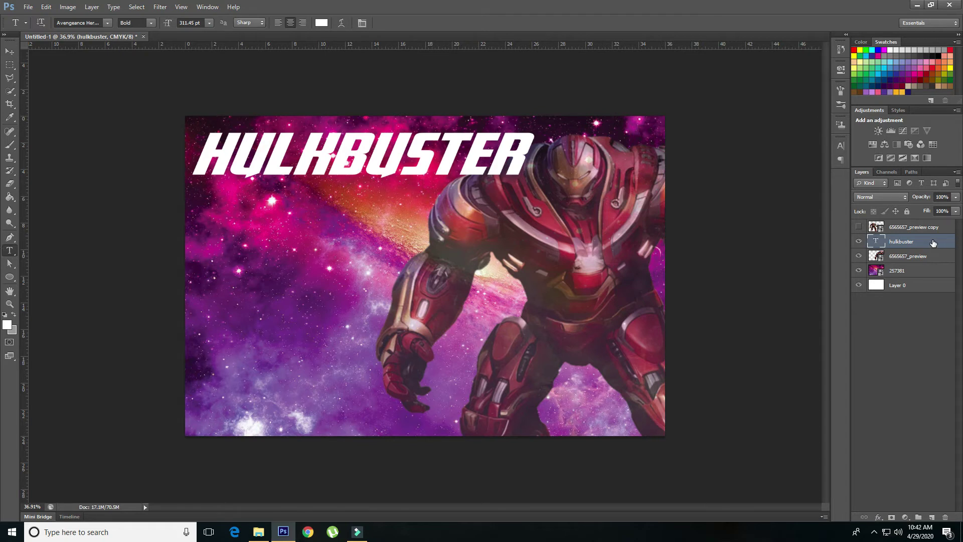
# Open Layer Style for the HULKBUSTER text layer and enable Bevel & Emboss
pyautogui.rightClick(933, 243)
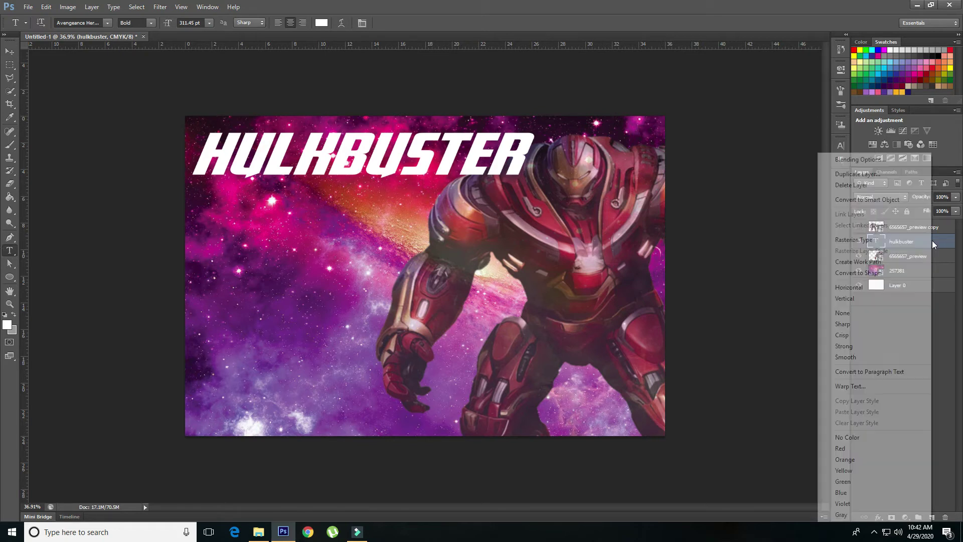
pyautogui.click(863, 159)
pyautogui.moveTo(702, 81); pyautogui.dragTo(781, 74)
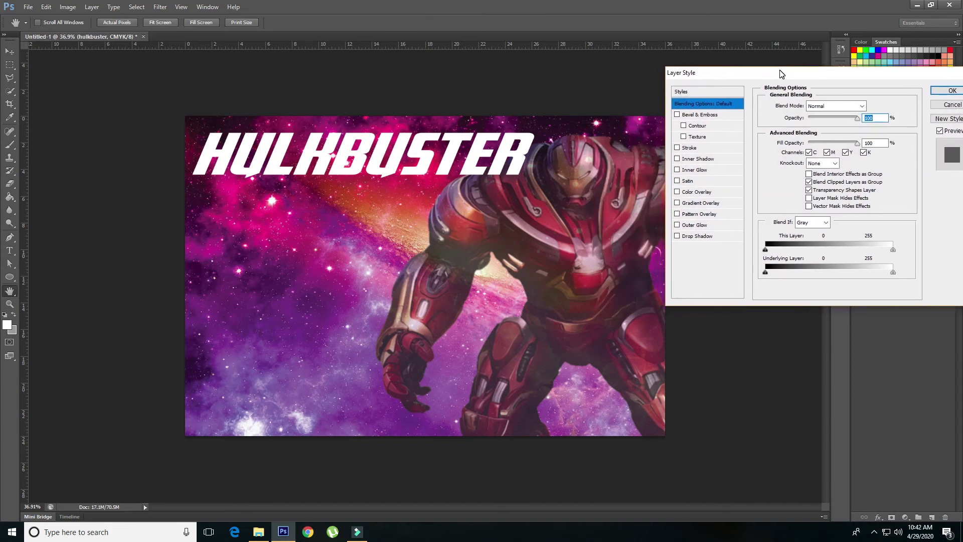
pyautogui.click(677, 115)
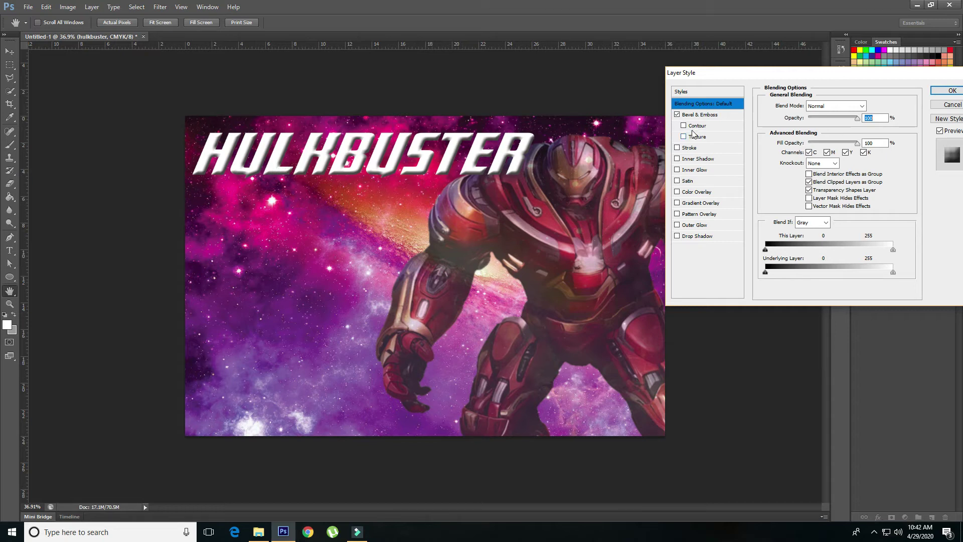
pyautogui.click(702, 115)
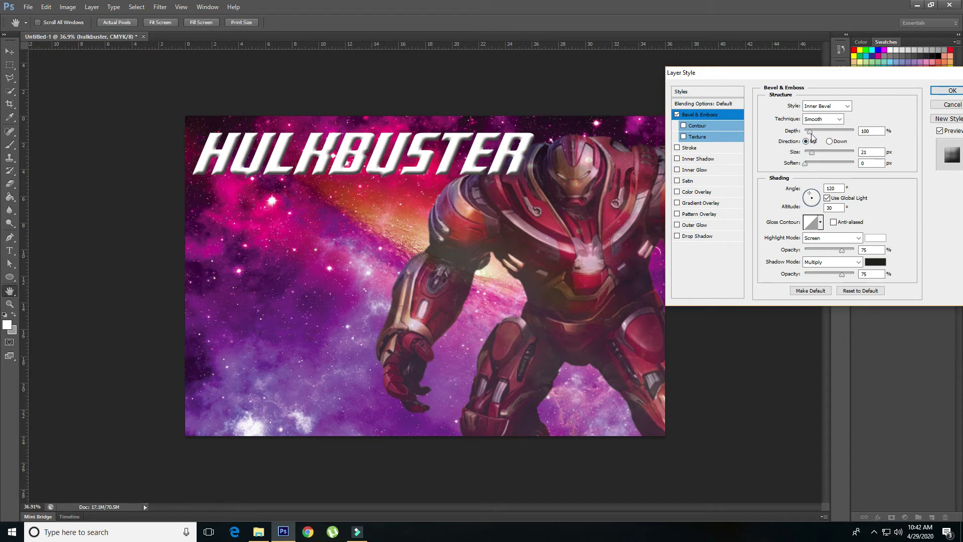
# Set the bevel to Chisel Hard with depth 164%, size 18 px and soften 0
pyautogui.moveTo(810, 131); pyautogui.dragTo(815, 138)
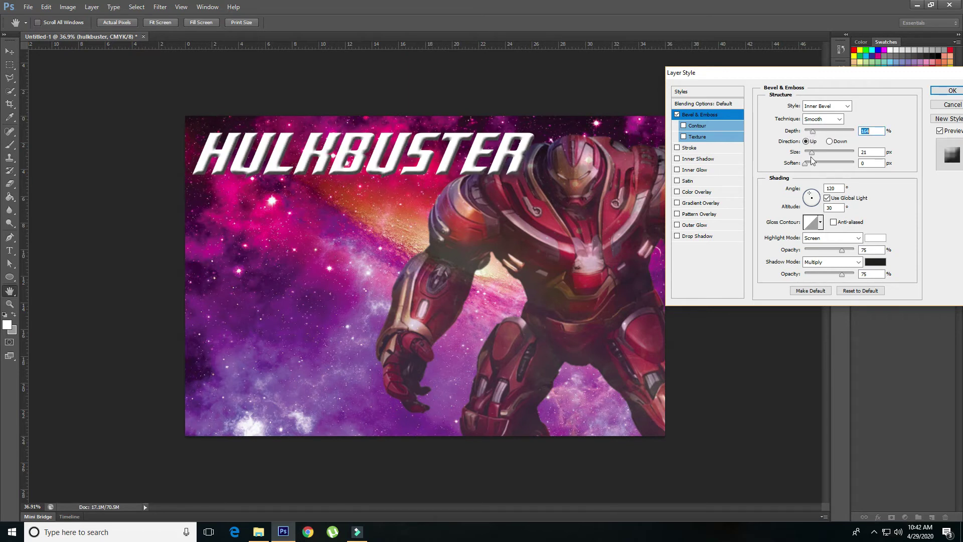
pyautogui.click(811, 153)
pyautogui.moveTo(805, 164); pyautogui.dragTo(814, 166)
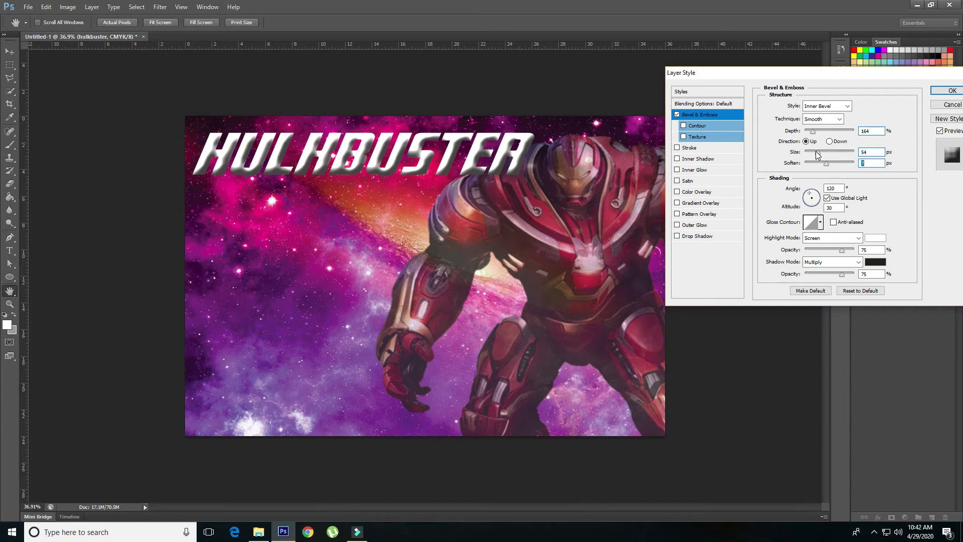
pyautogui.moveTo(815, 151); pyautogui.dragTo(813, 152)
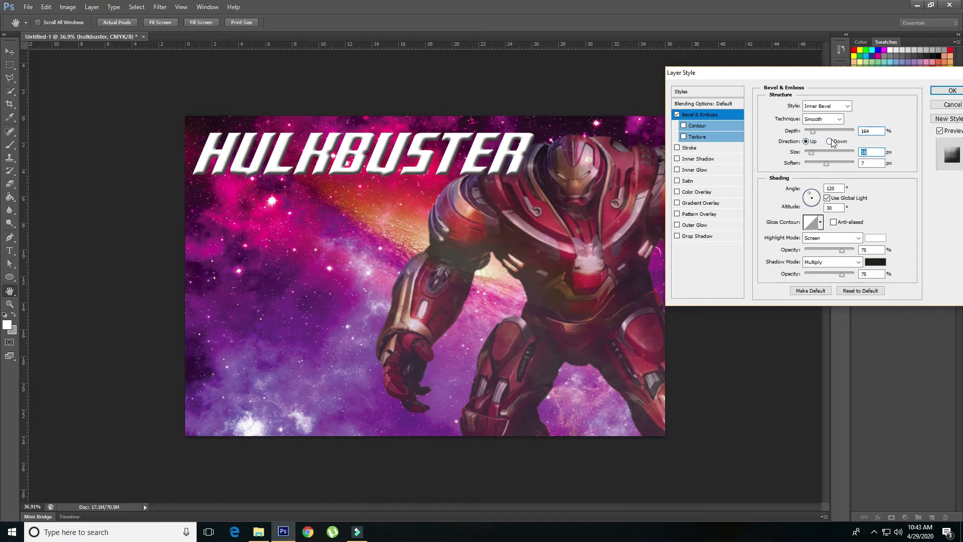
pyautogui.click(834, 119)
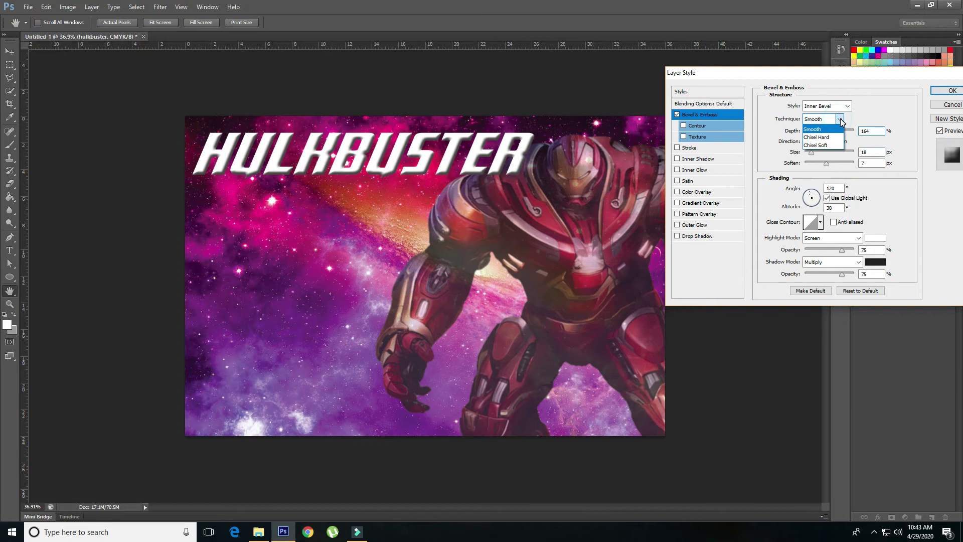
pyautogui.click(834, 138)
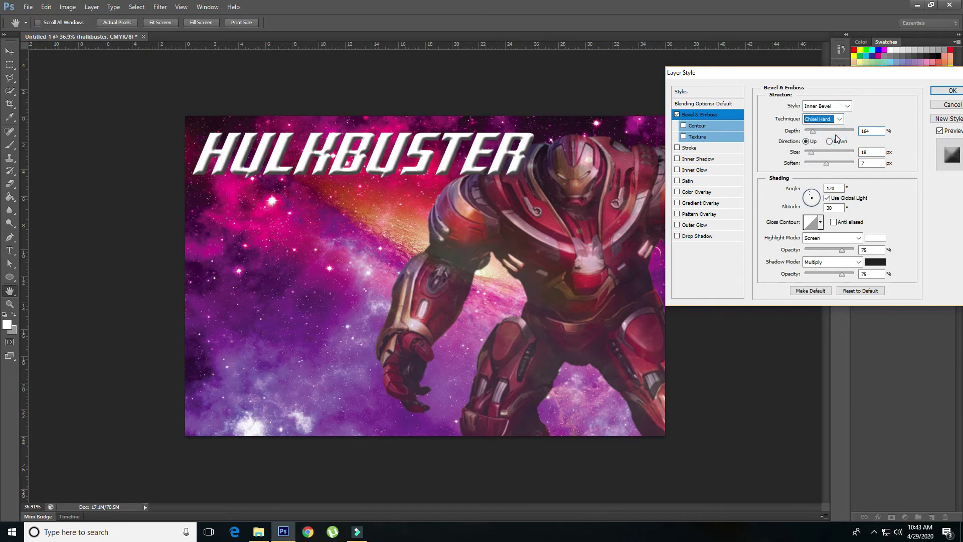
pyautogui.moveTo(826, 164); pyautogui.dragTo(749, 172)
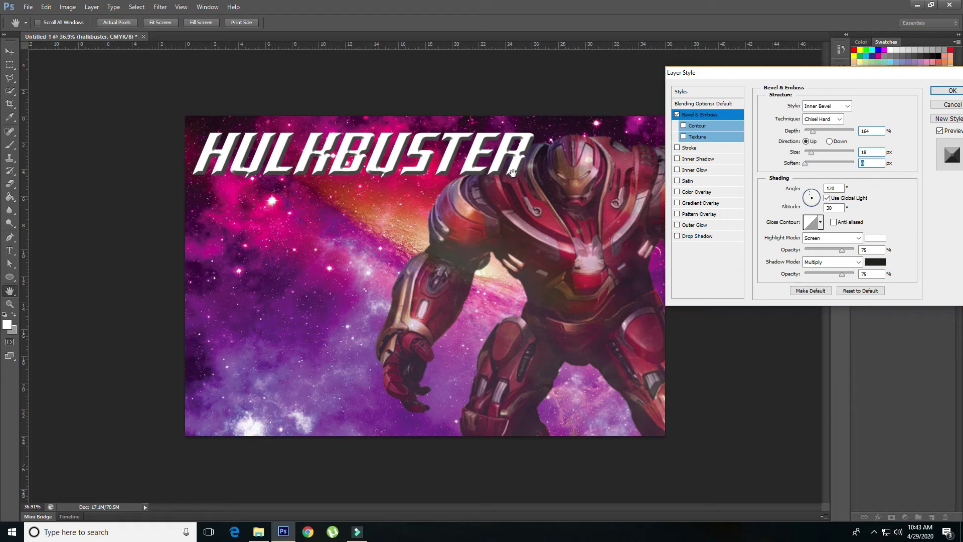
# Replace the title's bevel with a 13 px stroke positioned Outside
pyautogui.click(677, 115)
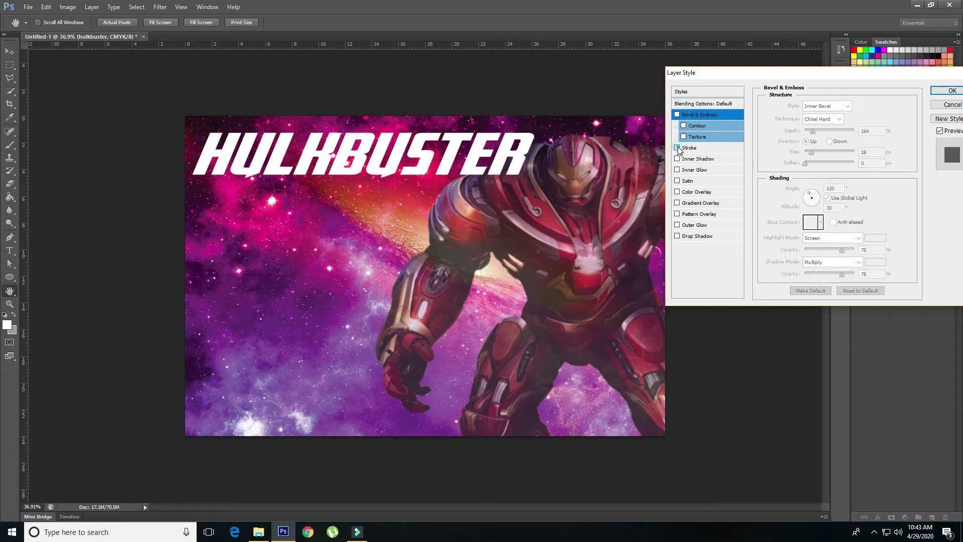
pyautogui.click(677, 148)
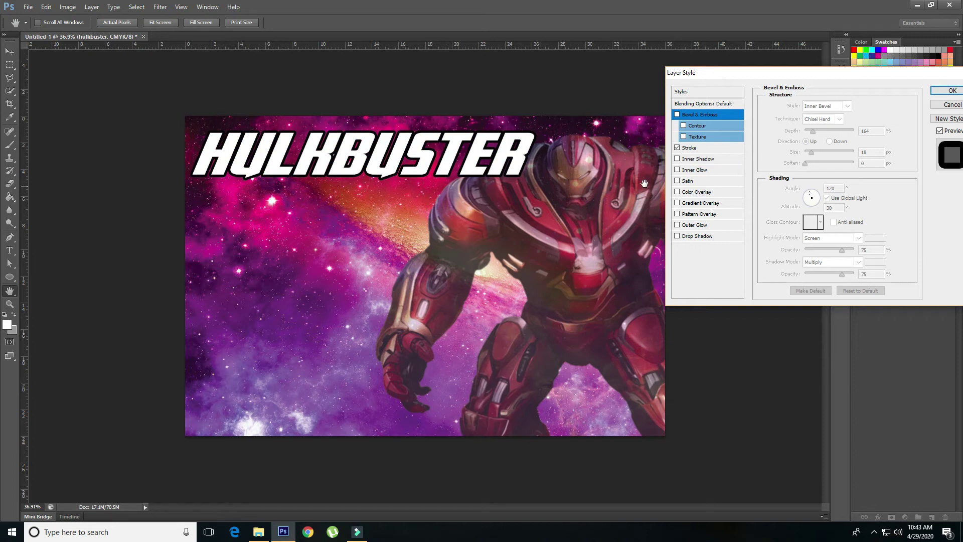
pyautogui.click(690, 149)
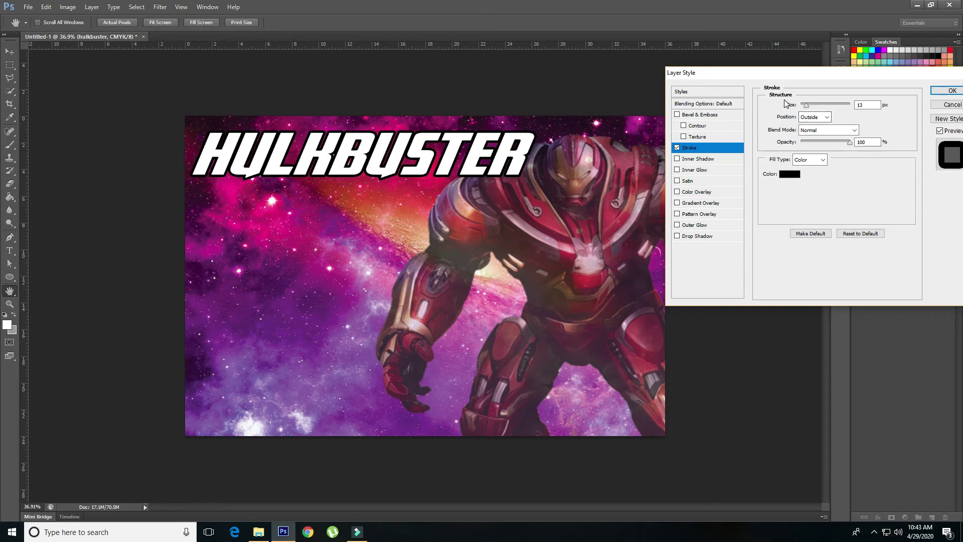
pyautogui.click(814, 117)
pyautogui.click(805, 146)
pyautogui.moveTo(811, 76); pyautogui.dragTo(805, 144)
# Set the stroke colour to blue #0054a6 sampled from the Swatches panel
pyautogui.click(785, 243)
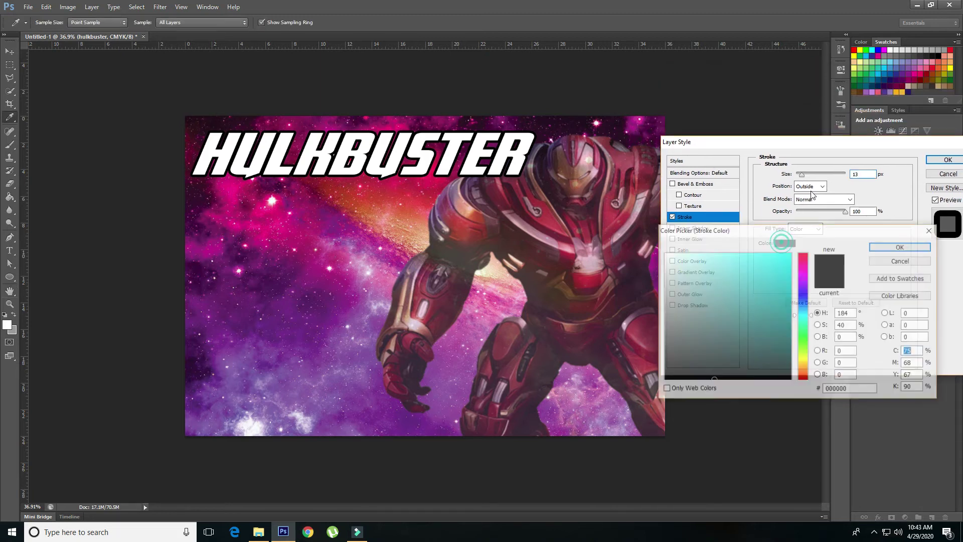
pyautogui.moveTo(827, 229); pyautogui.dragTo(827, 273)
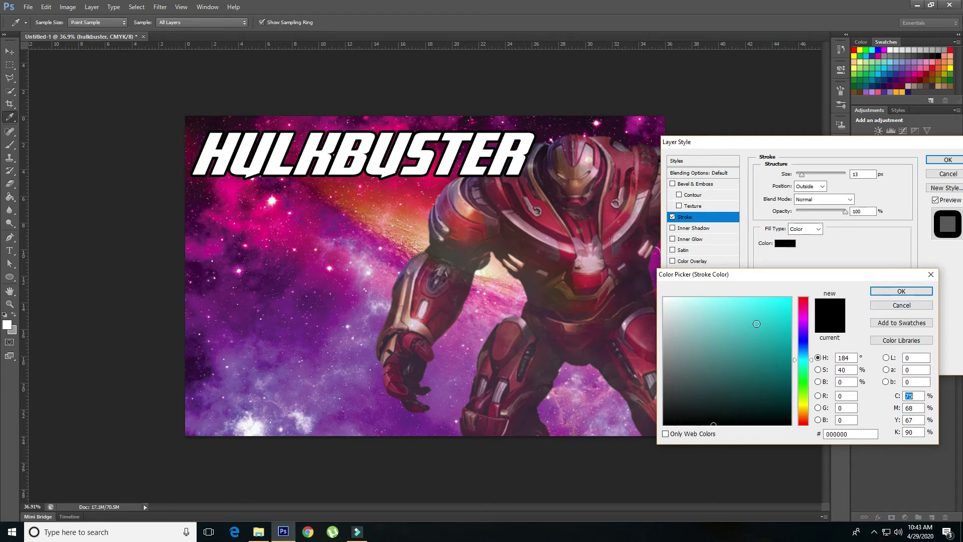
pyautogui.click(902, 70)
pyautogui.click(895, 75)
pyautogui.click(890, 74)
pyautogui.click(918, 68)
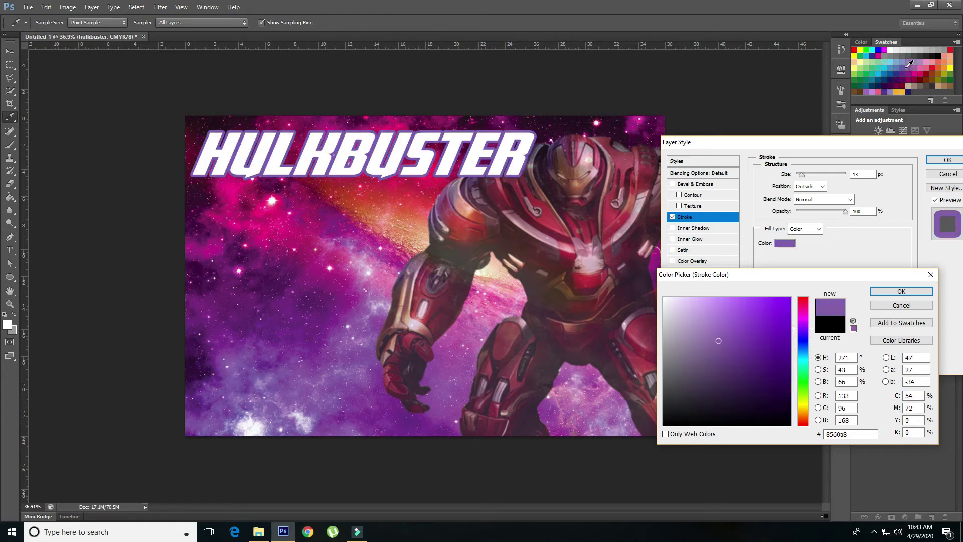
pyautogui.click(877, 68)
pyautogui.moveTo(890, 66); pyautogui.dragTo(900, 61)
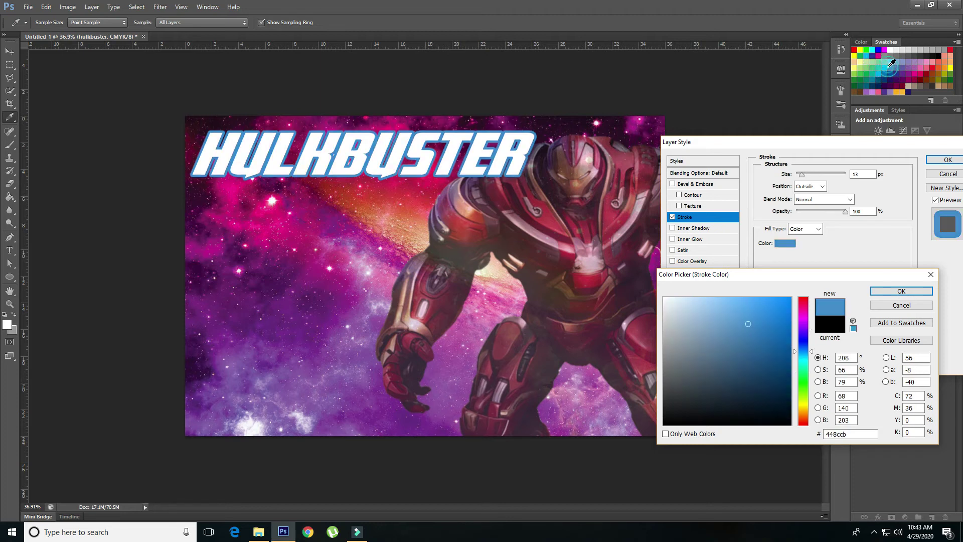
pyautogui.click(898, 291)
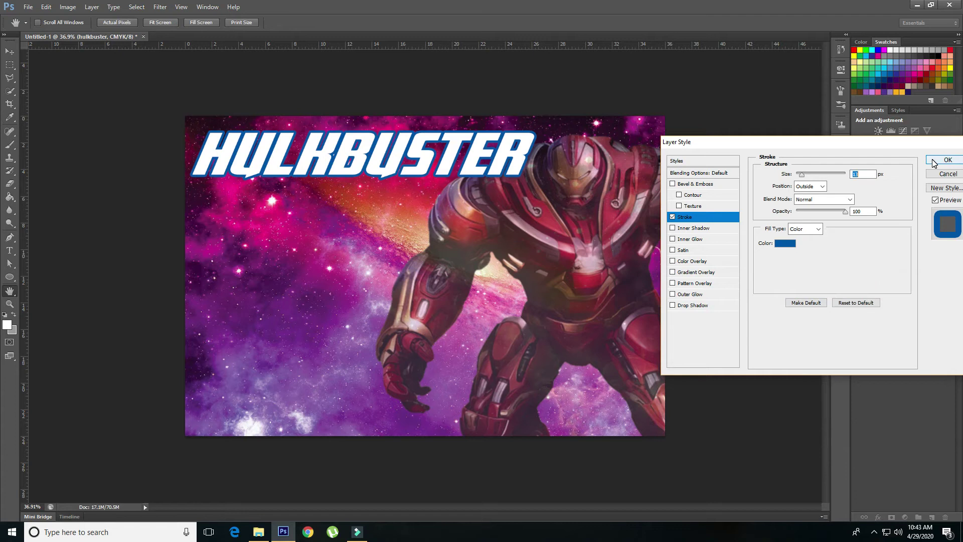
# Swap the stroke for a trial Inner Shadow with reduced distance, then switch to Inner Glow
pyautogui.click(673, 218)
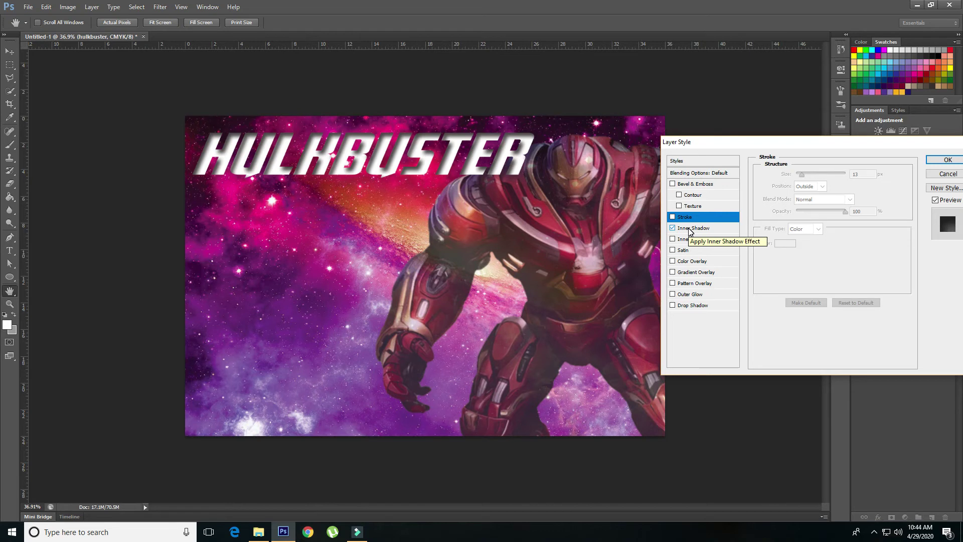
pyautogui.click(692, 228)
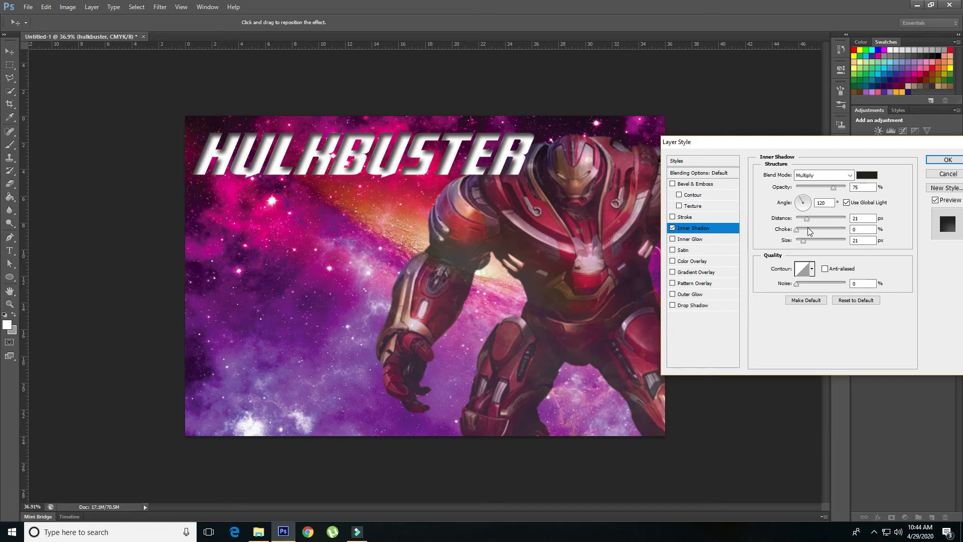
pyautogui.moveTo(807, 219)
pyautogui.mouseDown()
pyautogui.moveTo(813, 242)
pyautogui.moveTo(802, 219)
pyautogui.mouseUp()
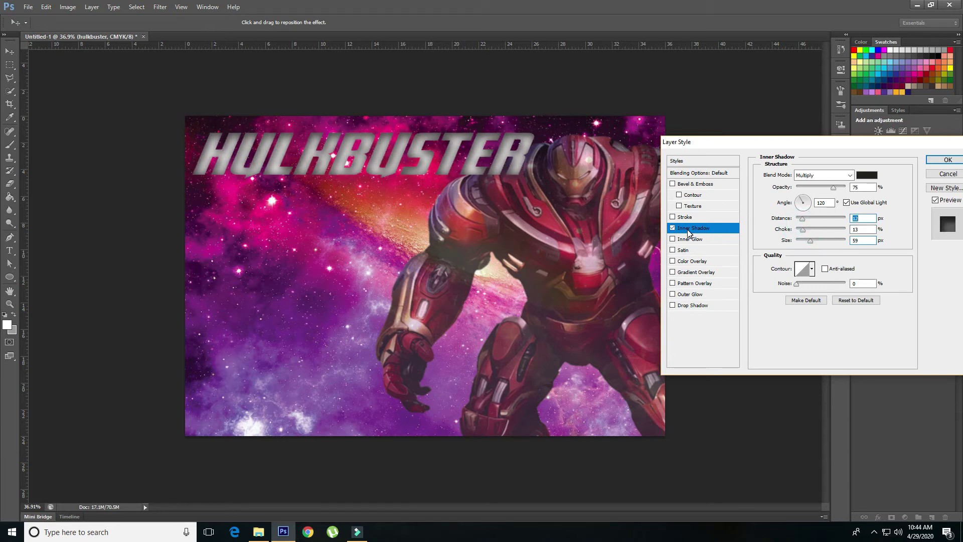
pyautogui.click(672, 228)
# Enable Inner Glow on the title with a tighter choke and a purple glow colour
pyautogui.click(672, 239)
pyautogui.click(678, 240)
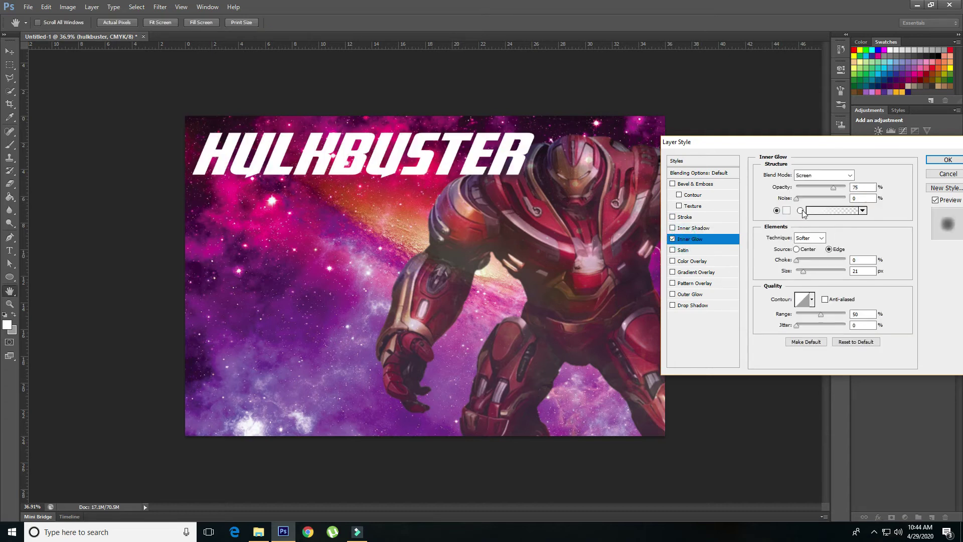
pyautogui.moveTo(797, 260)
pyautogui.mouseDown()
pyautogui.moveTo(819, 262)
pyautogui.moveTo(811, 272)
pyautogui.mouseUp()
pyautogui.click(786, 211)
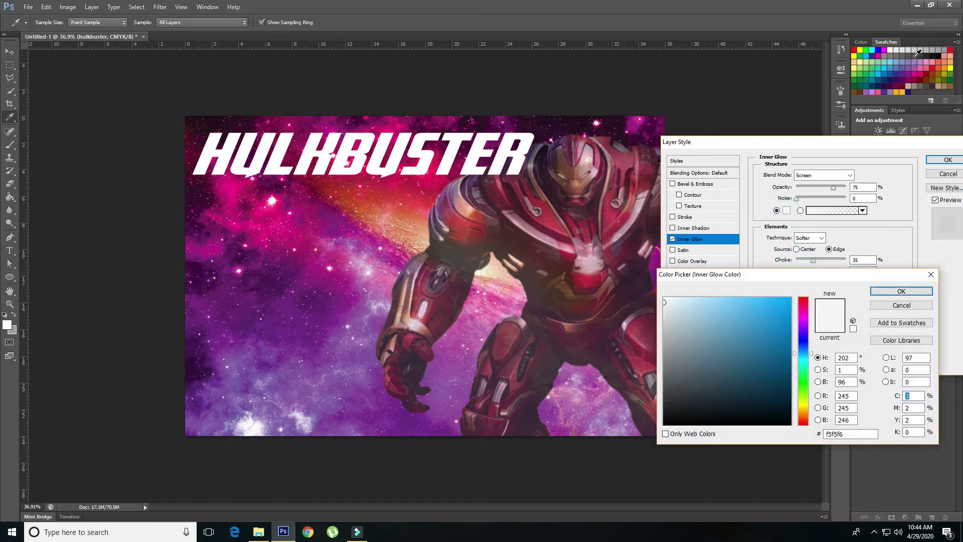
pyautogui.click(908, 73)
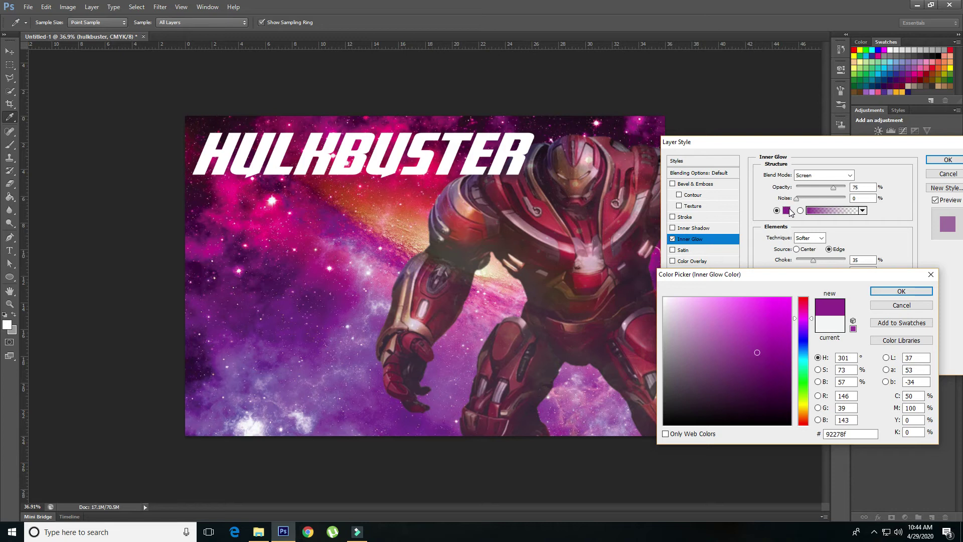
pyautogui.click(901, 290)
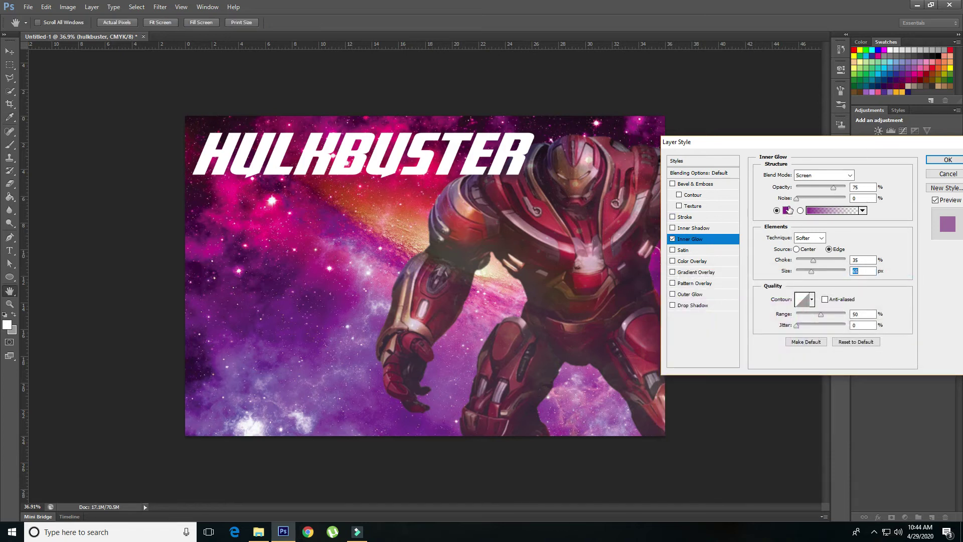
# Add a grey Color Overlay and re-enable the glow with 2% choke and near-white colour
pyautogui.click(672, 239)
pyautogui.click(672, 261)
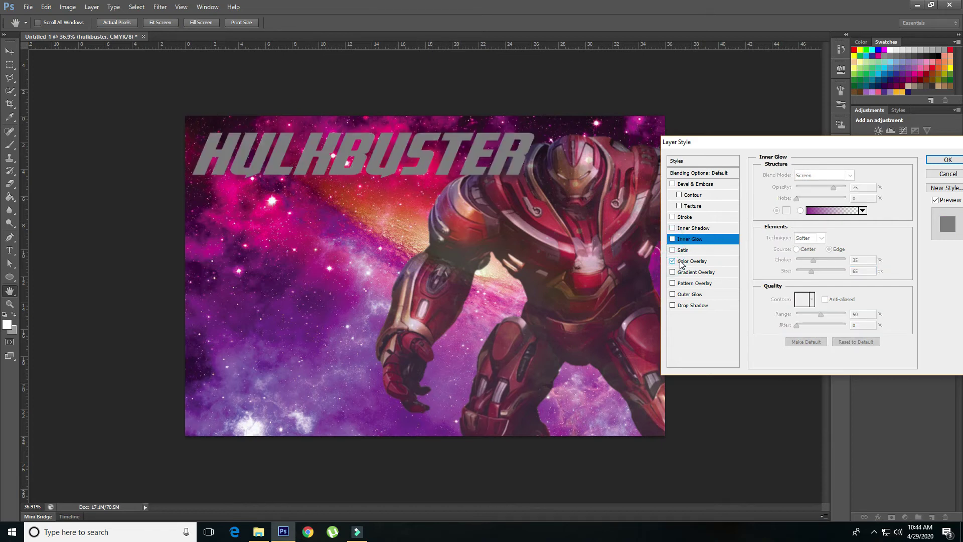
pyautogui.click(672, 239)
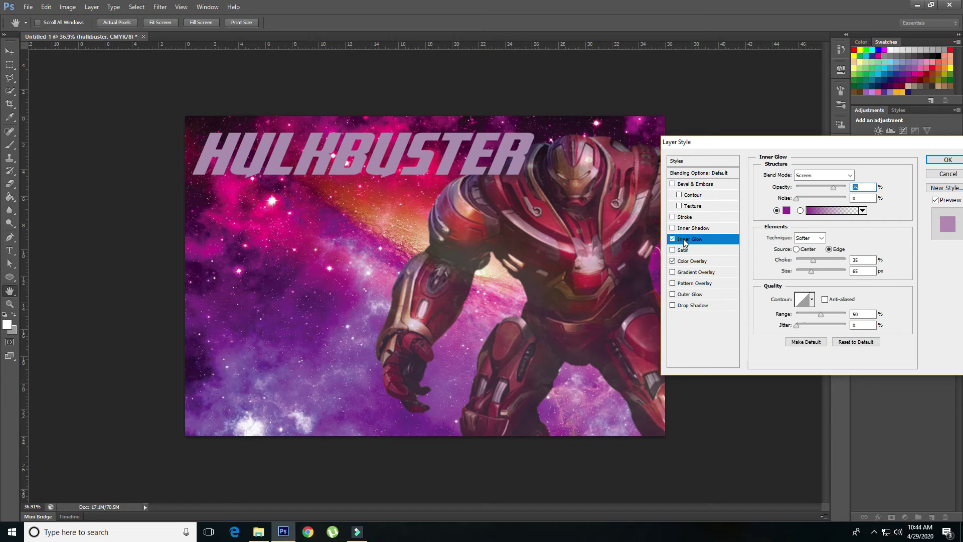
pyautogui.moveTo(809, 265); pyautogui.dragTo(803, 271)
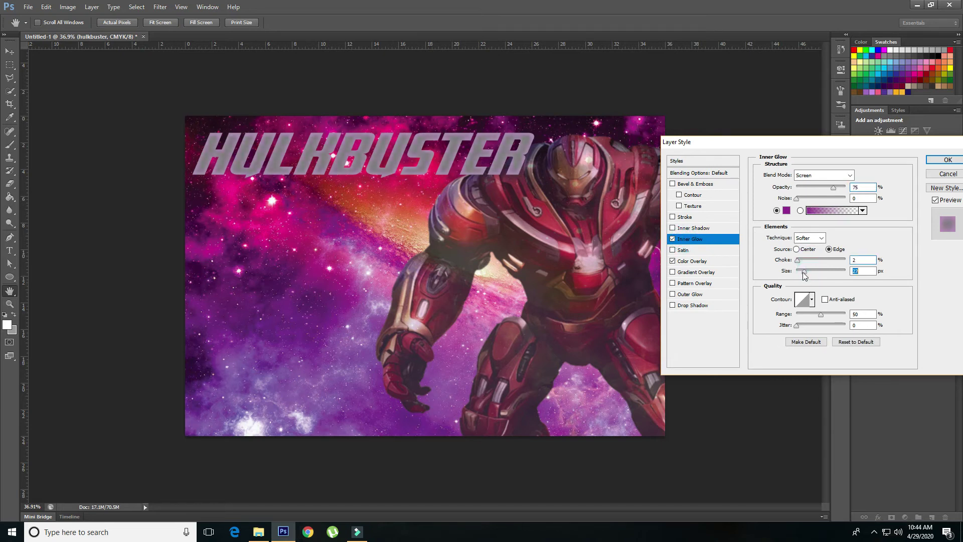
pyautogui.click(786, 210)
pyautogui.click(664, 298)
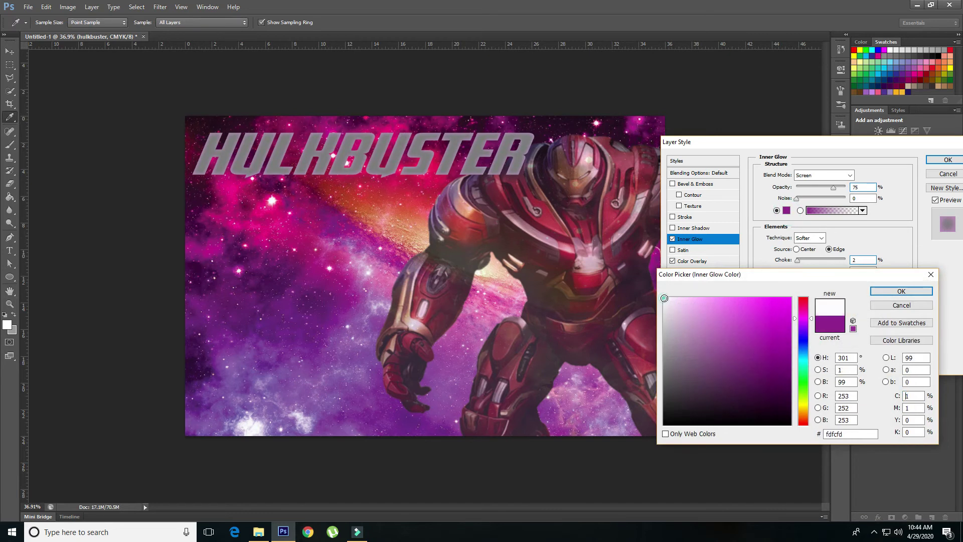
pyautogui.click(887, 292)
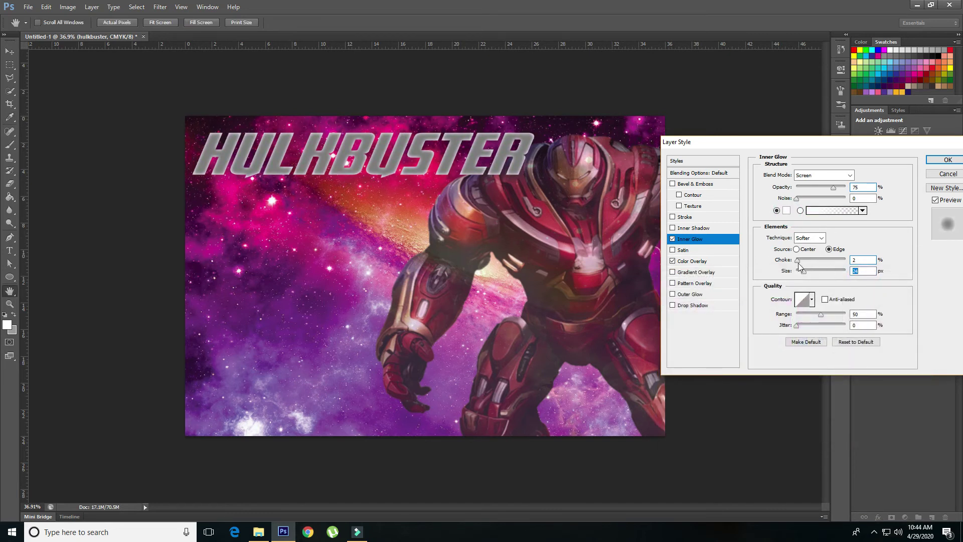
# Tune the glow to 13% choke and 43 px size, then turn Inner Glow off
pyautogui.moveTo(798, 264); pyautogui.dragTo(804, 263)
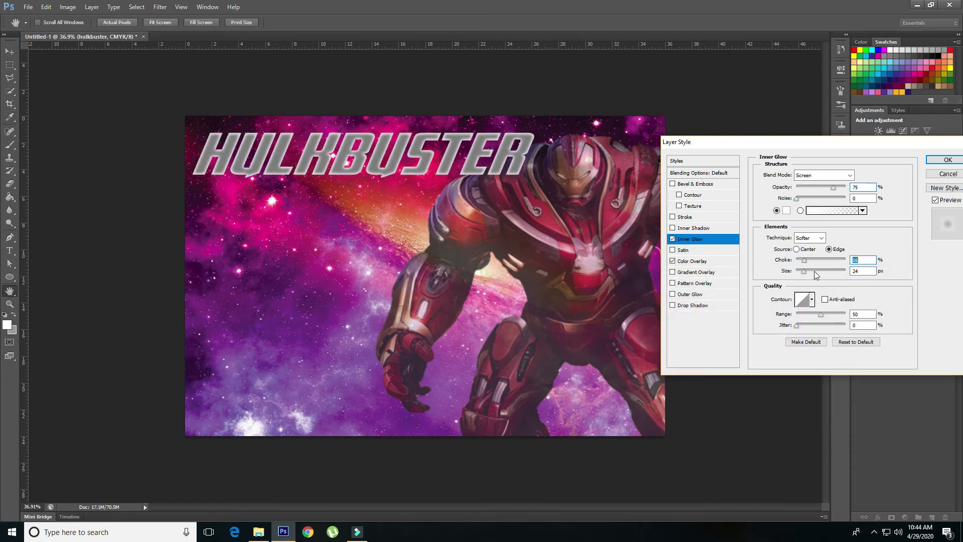
pyautogui.click(807, 271)
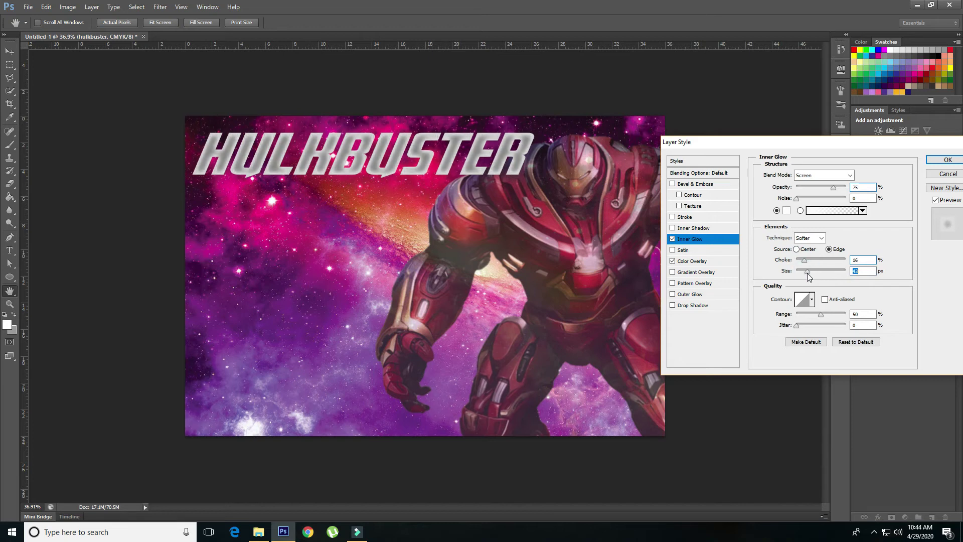
pyautogui.moveTo(804, 264); pyautogui.dragTo(802, 265)
pyautogui.click(672, 239)
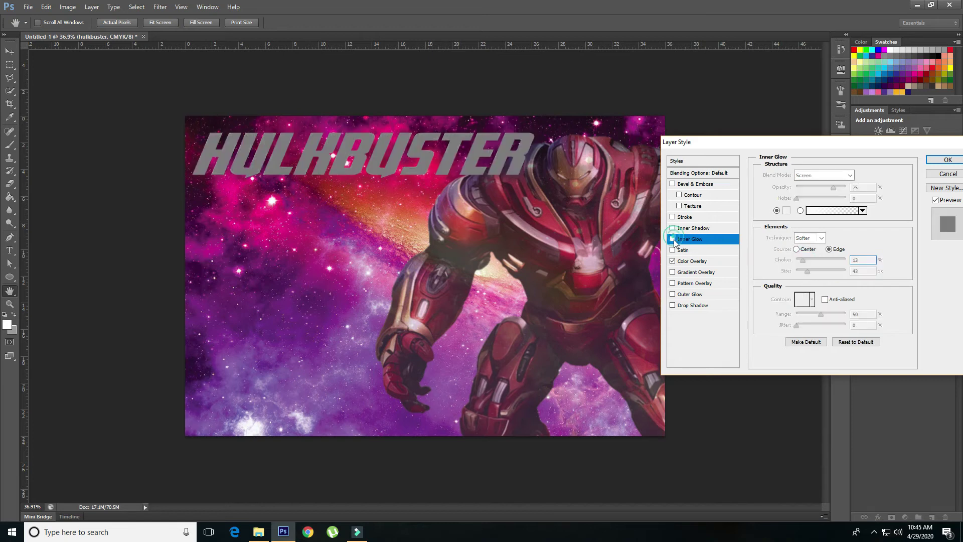
# Trial Satin at about 21 px size and 49 px distance, then restore the grey Color Overlay
pyautogui.click(672, 262)
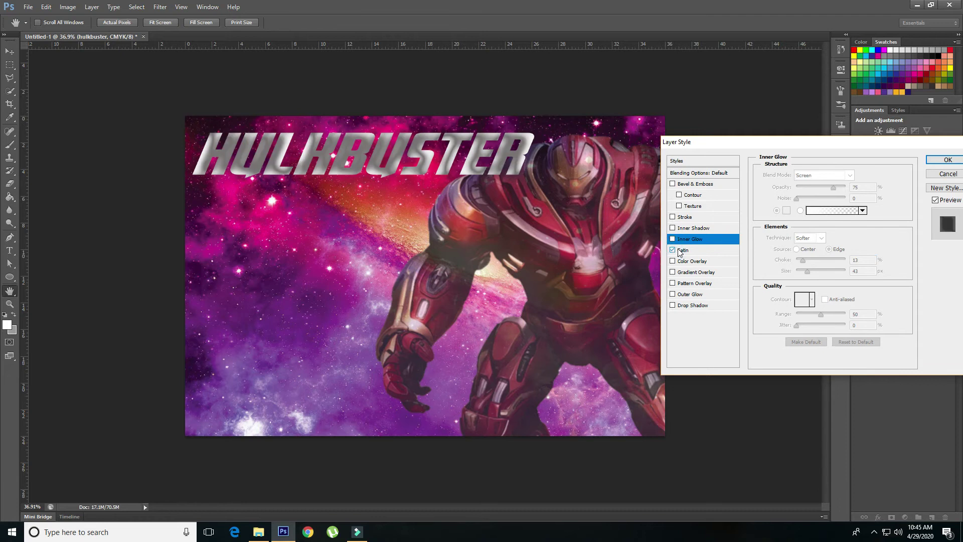
pyautogui.click(684, 251)
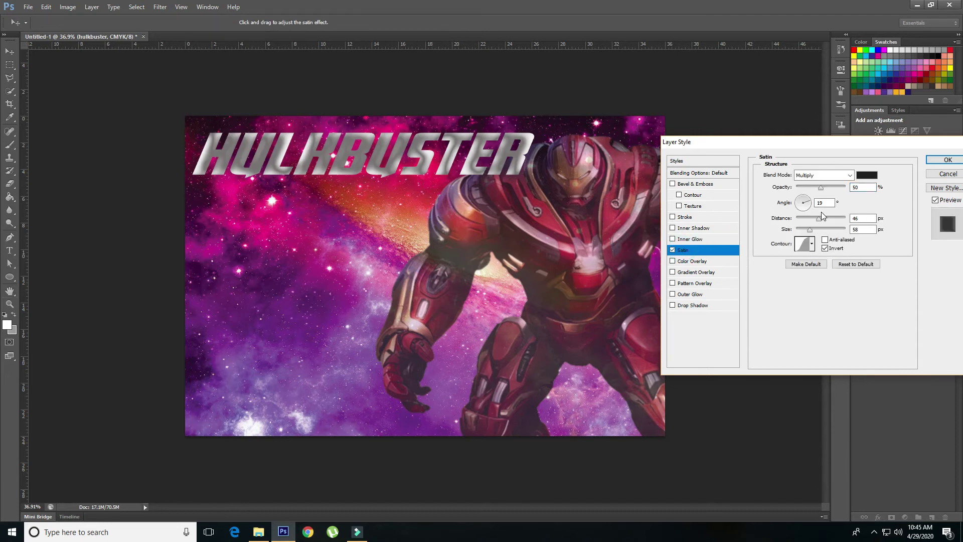
pyautogui.moveTo(812, 229); pyautogui.dragTo(804, 229)
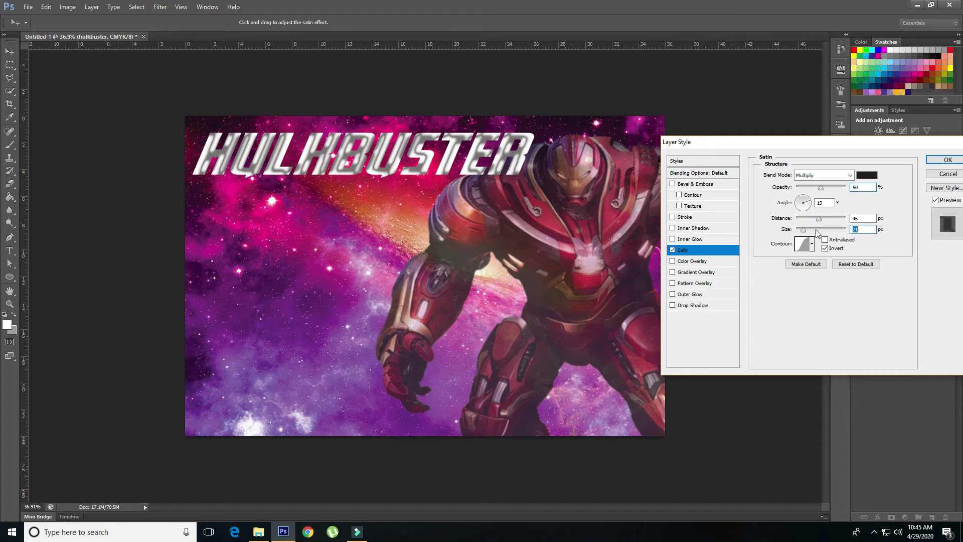
pyautogui.moveTo(819, 217); pyautogui.dragTo(813, 221)
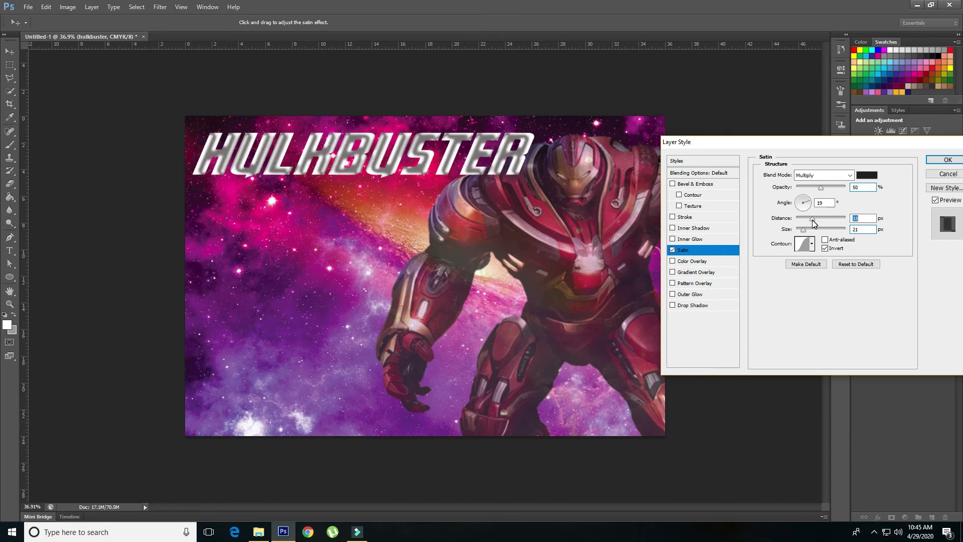
pyautogui.click(672, 251)
pyautogui.click(673, 261)
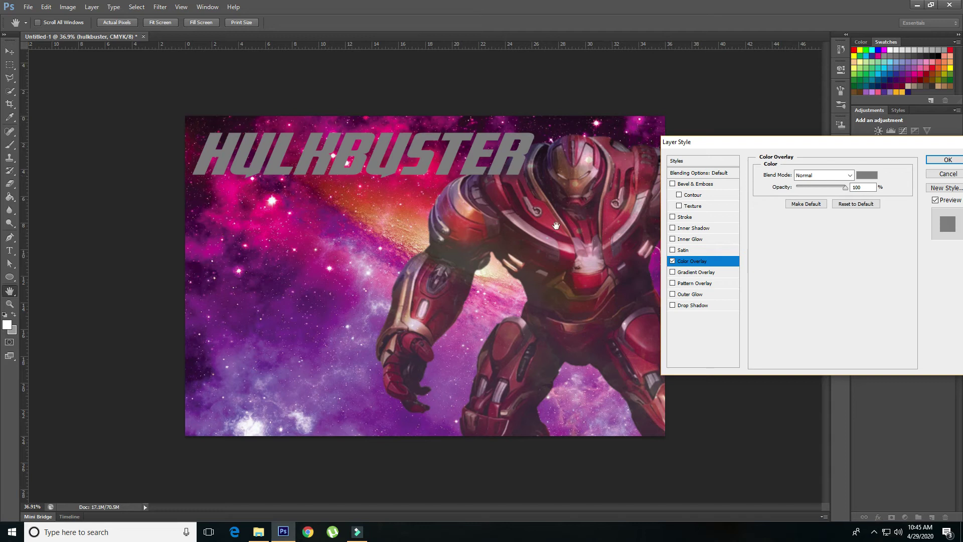
# Set the colour overlay to purple, then replace it with a Gradient Overlay
pyautogui.click(870, 176)
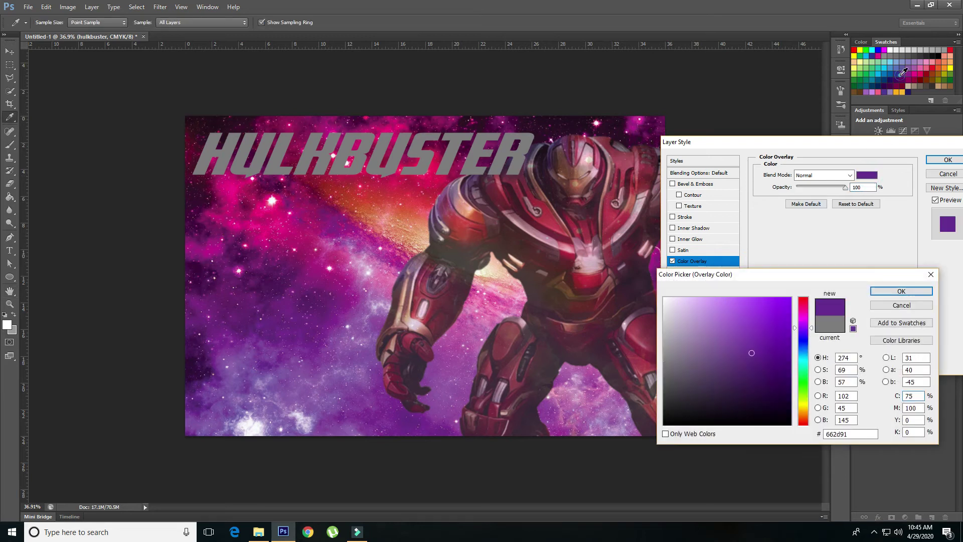
pyautogui.click(886, 66)
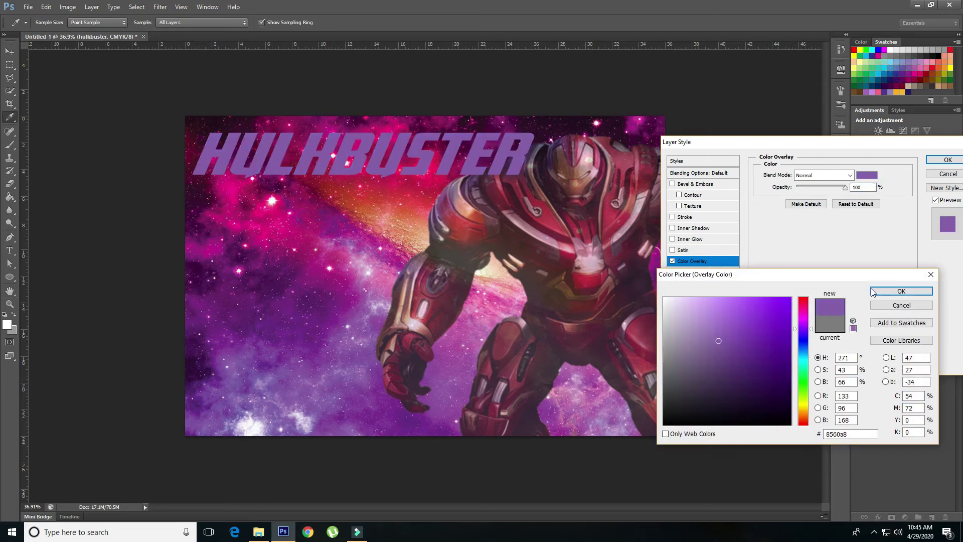
pyautogui.click(901, 291)
pyautogui.click(672, 261)
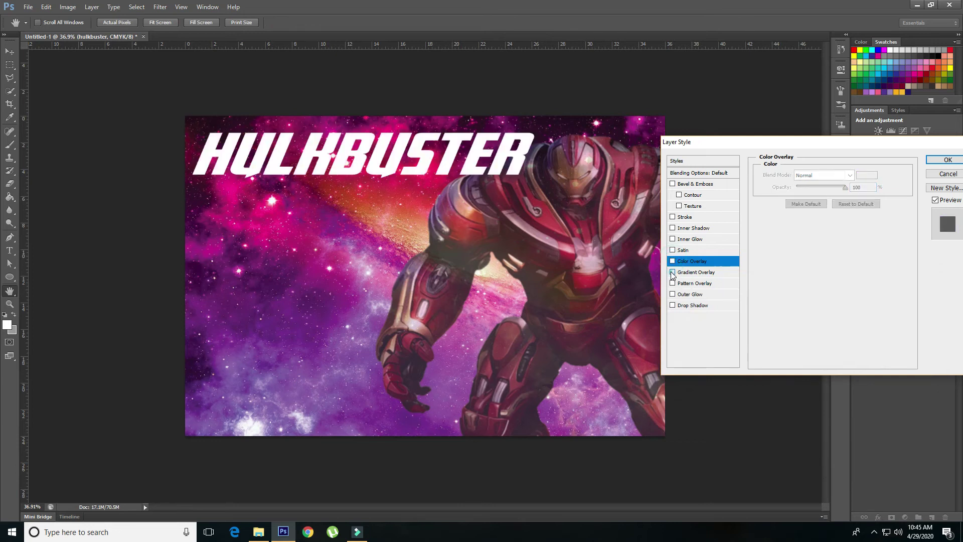
pyautogui.click(689, 273)
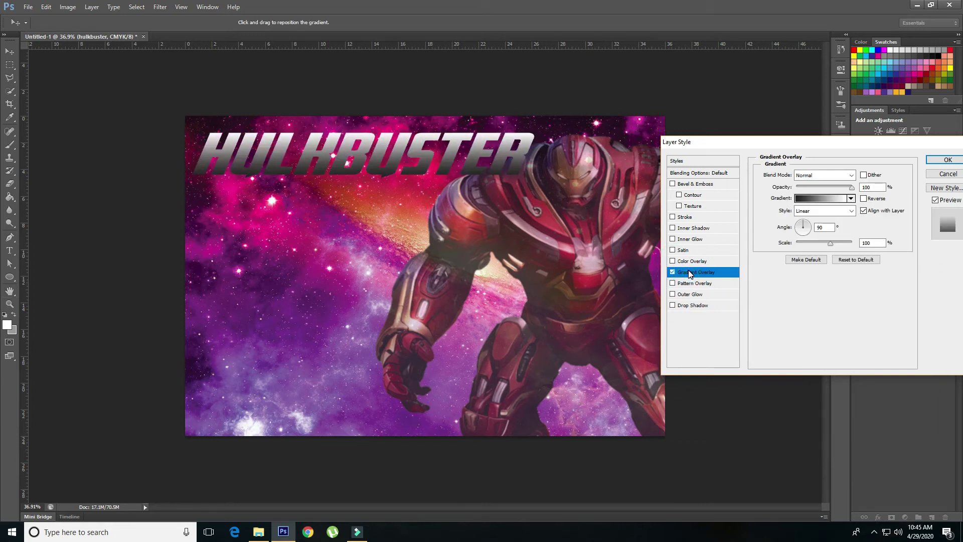
# In the Gradient Editor, try the magenta, dark purple and blue presets
pyautogui.click(823, 201)
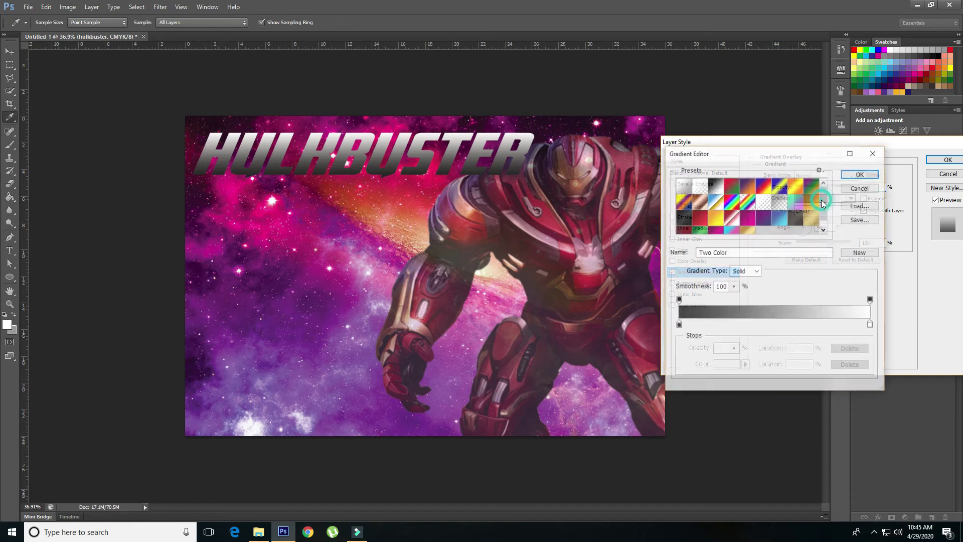
pyautogui.click(873, 153)
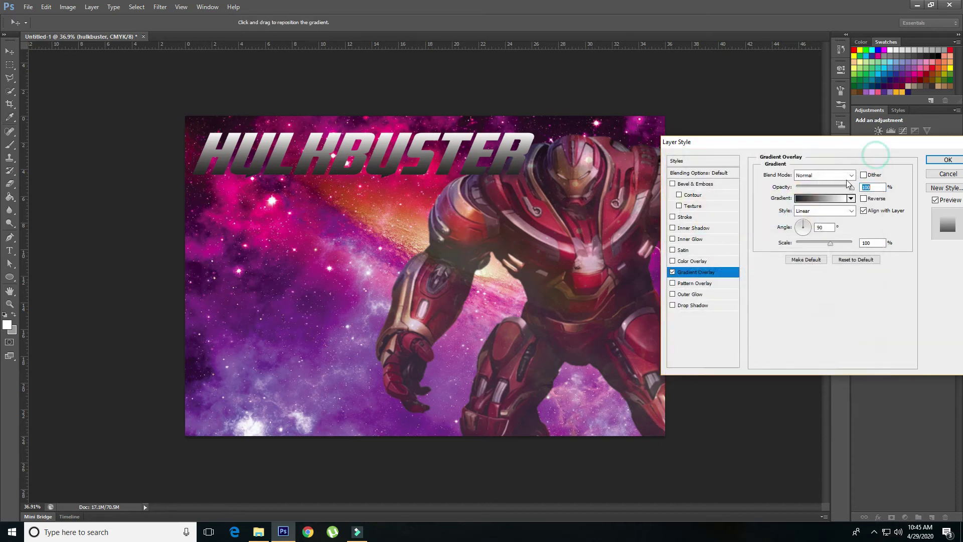
pyautogui.click(826, 200)
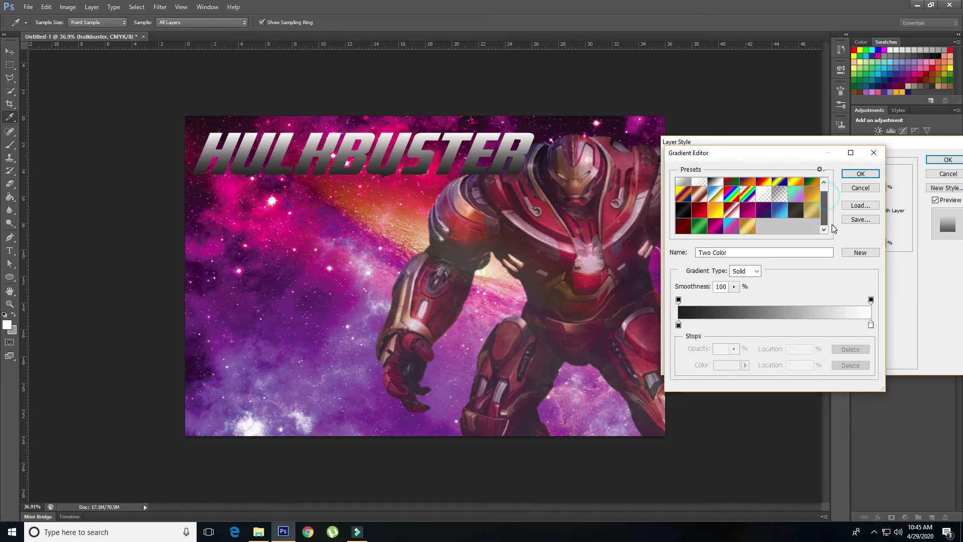
pyautogui.scroll(-1, 835, 190)
pyautogui.click(755, 213)
pyautogui.click(761, 213)
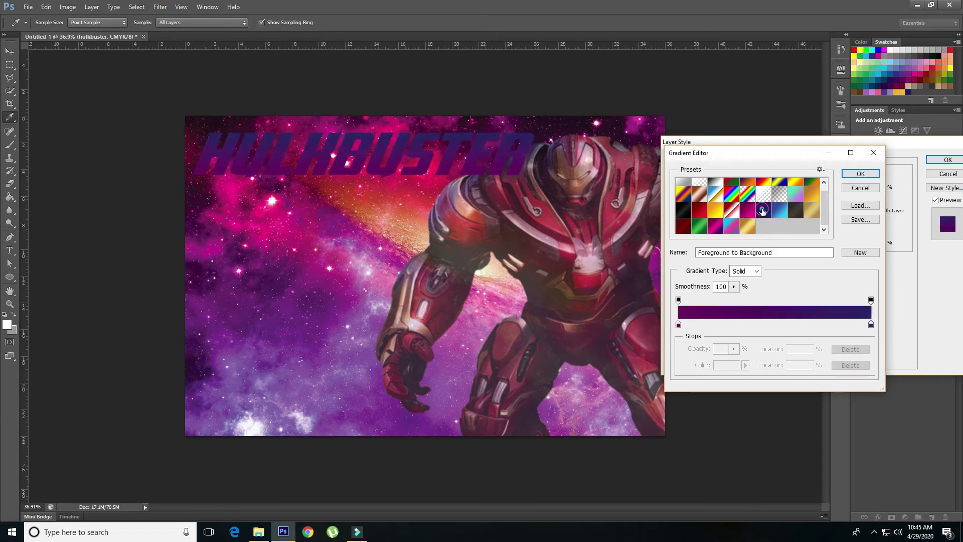
pyautogui.click(780, 211)
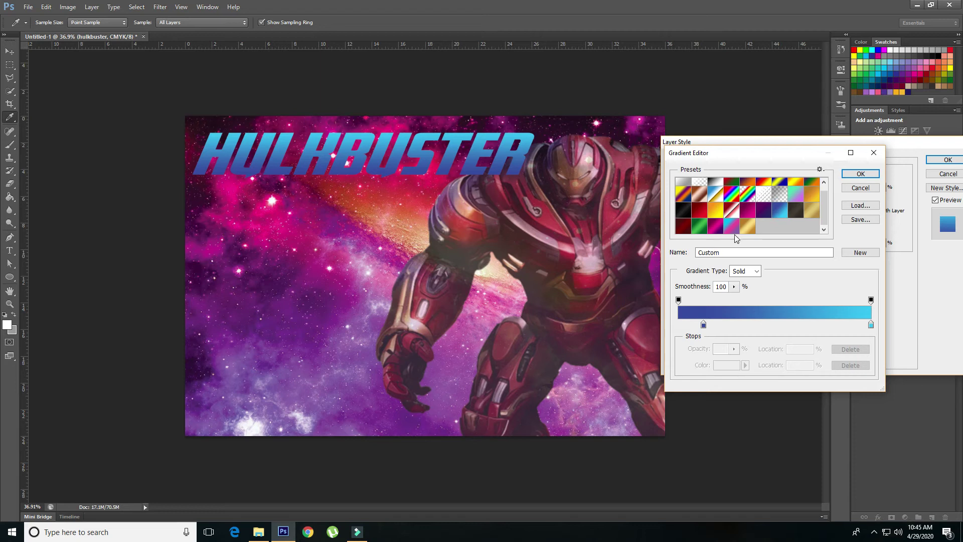
# Compare further presets and accept the dark-blue-to-cyan gradient for the title
pyautogui.scroll(1, 822, 204)
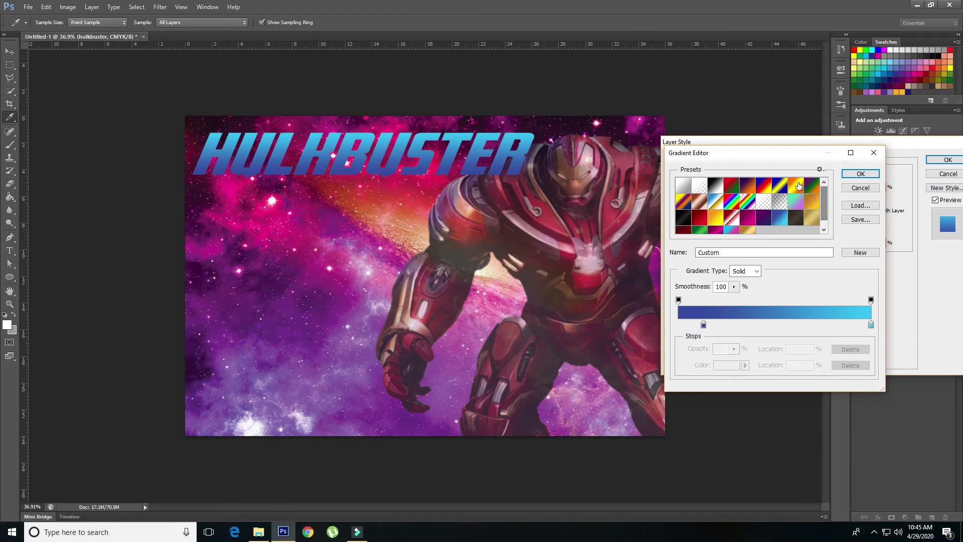
pyautogui.click(798, 186)
pyautogui.scroll(-1, 822, 206)
pyautogui.click(776, 217)
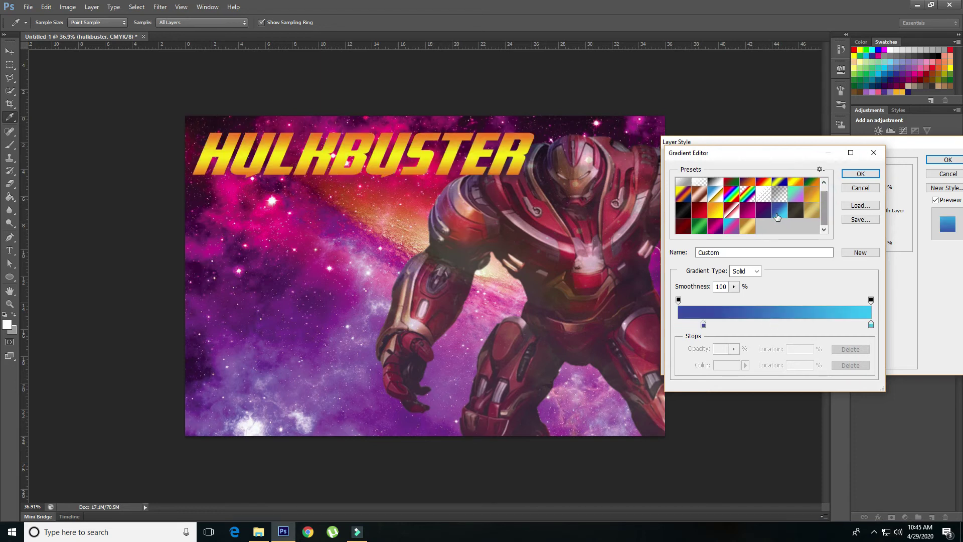
pyautogui.click(749, 212)
pyautogui.click(729, 228)
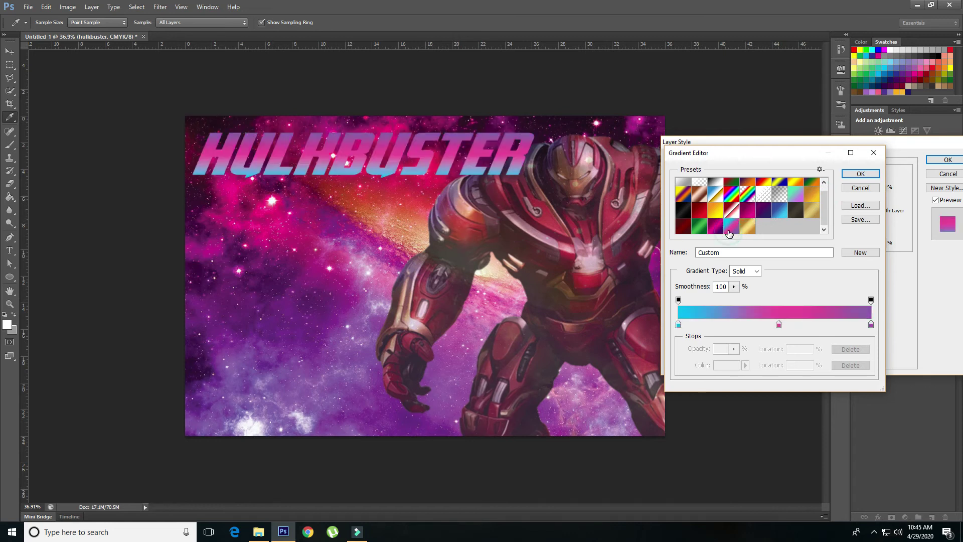
pyautogui.click(779, 211)
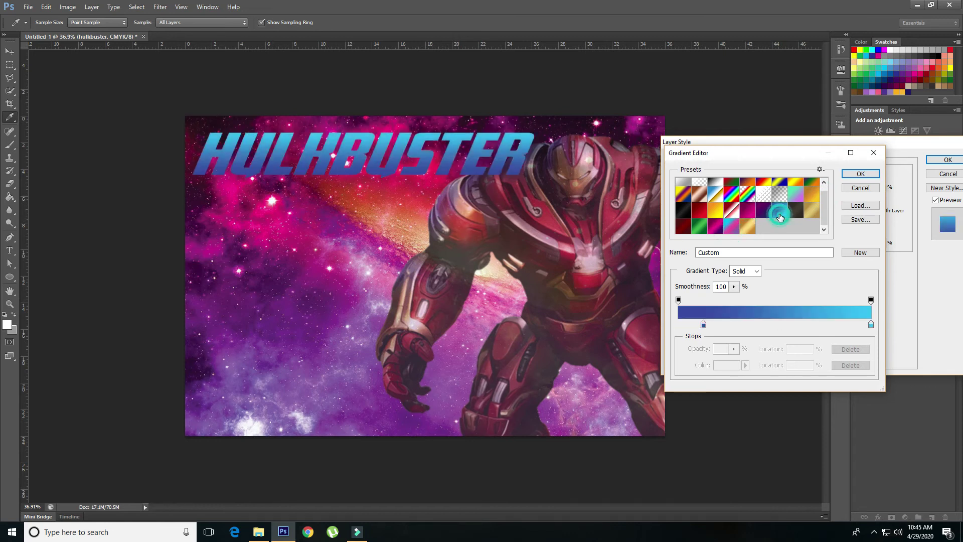
pyautogui.click(709, 211)
pyautogui.click(702, 212)
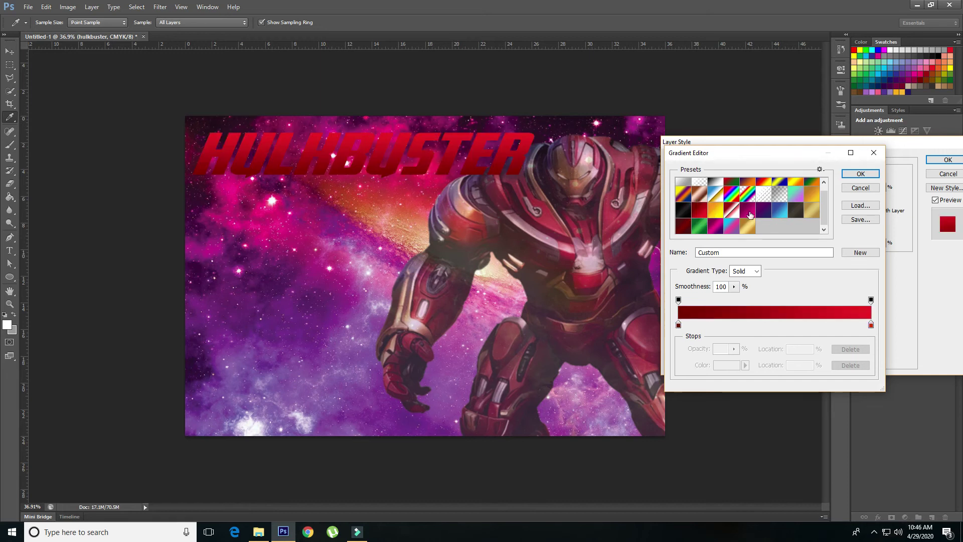
pyautogui.click(782, 213)
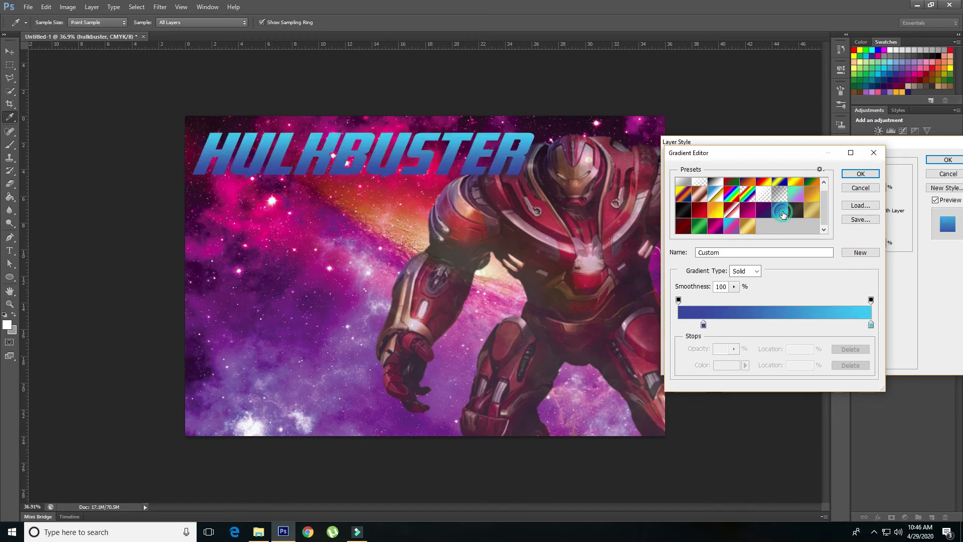
pyautogui.click(848, 176)
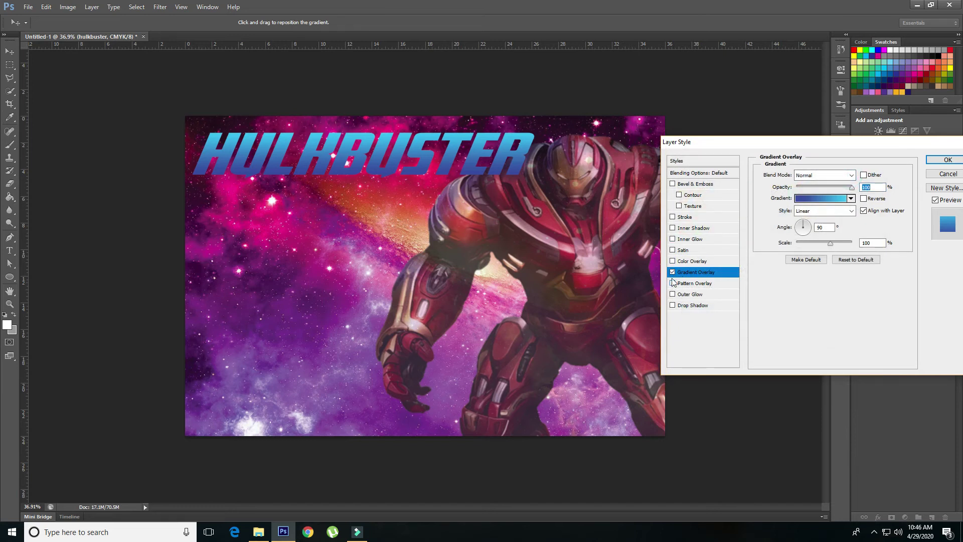
# Replace the gradient overlay with a stone Pattern Overlay and browse the pattern list
pyautogui.click(672, 272)
pyautogui.click(673, 283)
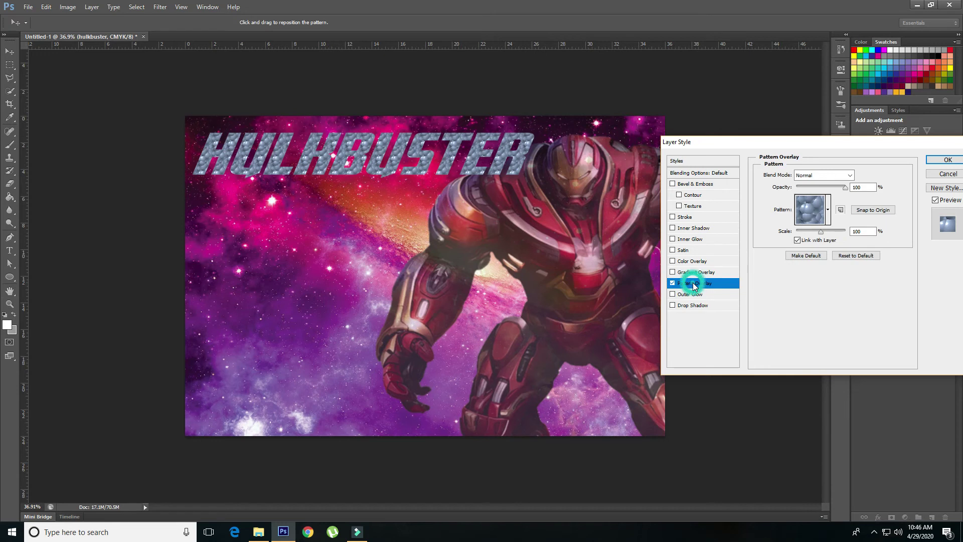
pyautogui.click(827, 209)
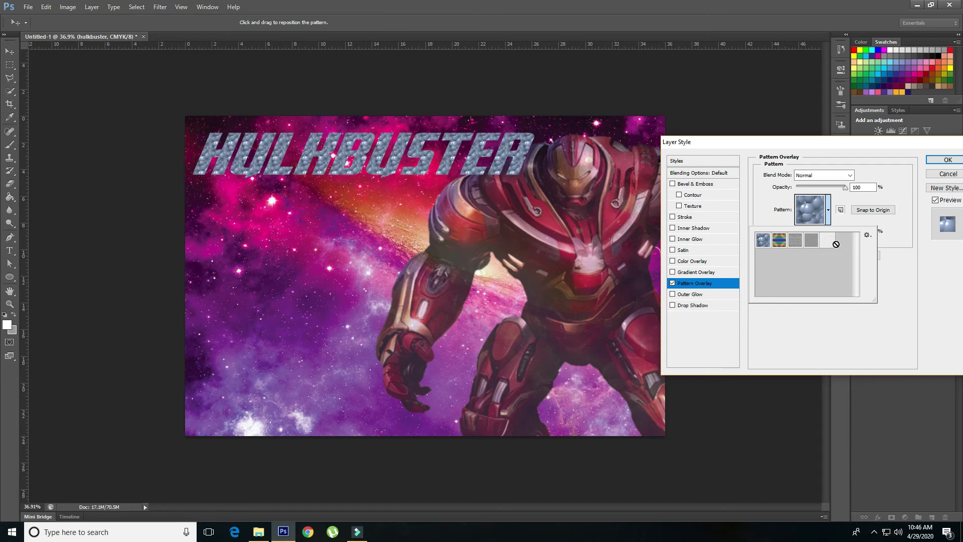
# Drop the pattern, restore the purple overlay, and trial a 100% outer glow with 5% spread
pyautogui.click(673, 283)
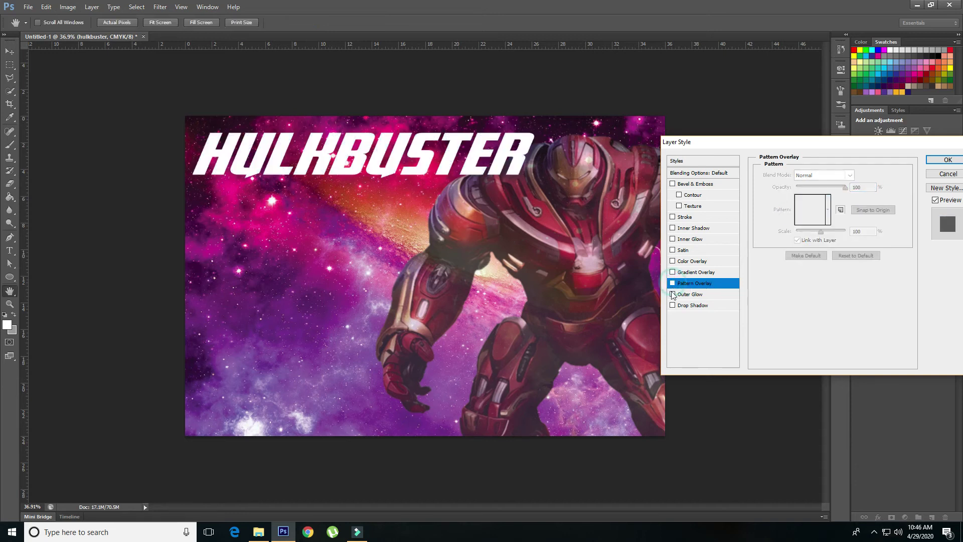
pyautogui.click(673, 294)
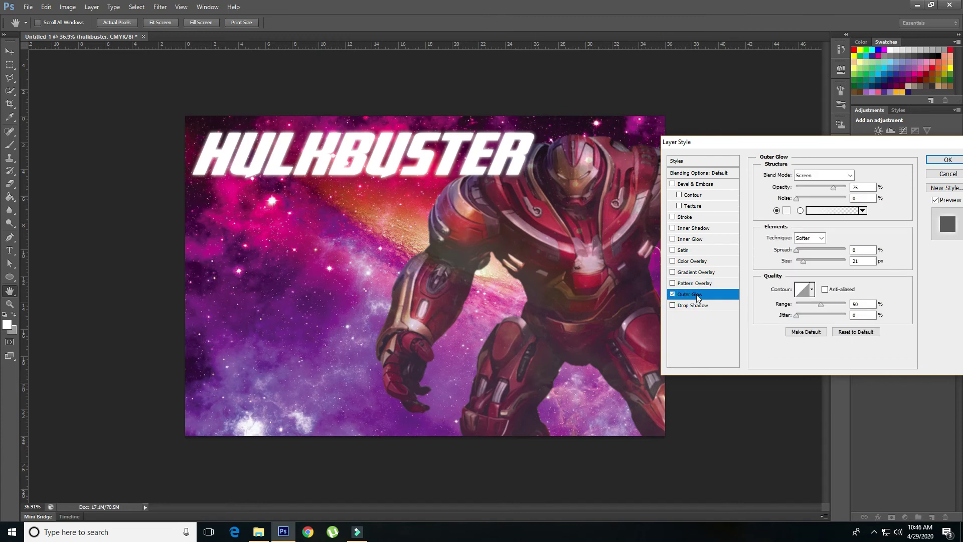
pyautogui.click(672, 261)
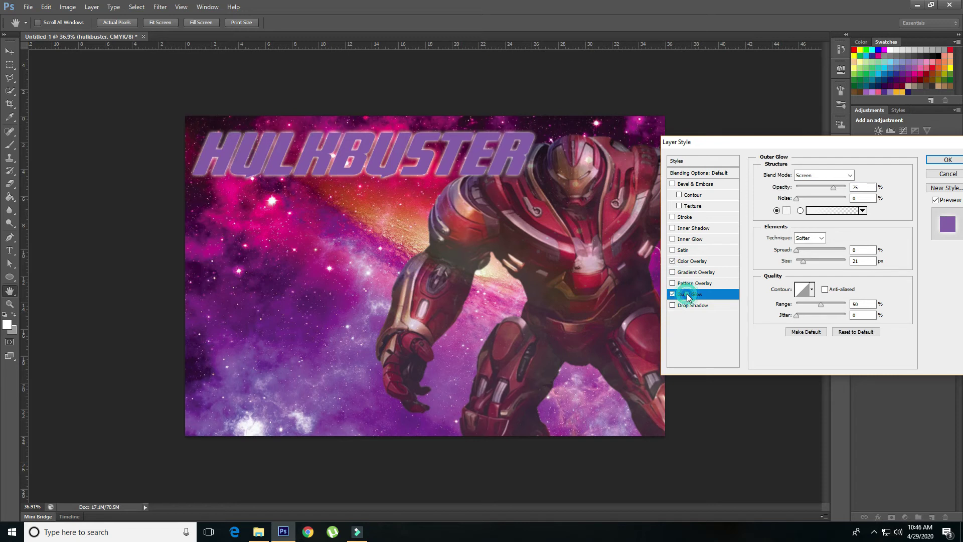
pyautogui.moveTo(797, 254)
pyautogui.mouseDown()
pyautogui.moveTo(807, 263)
pyautogui.moveTo(798, 250)
pyautogui.mouseUp()
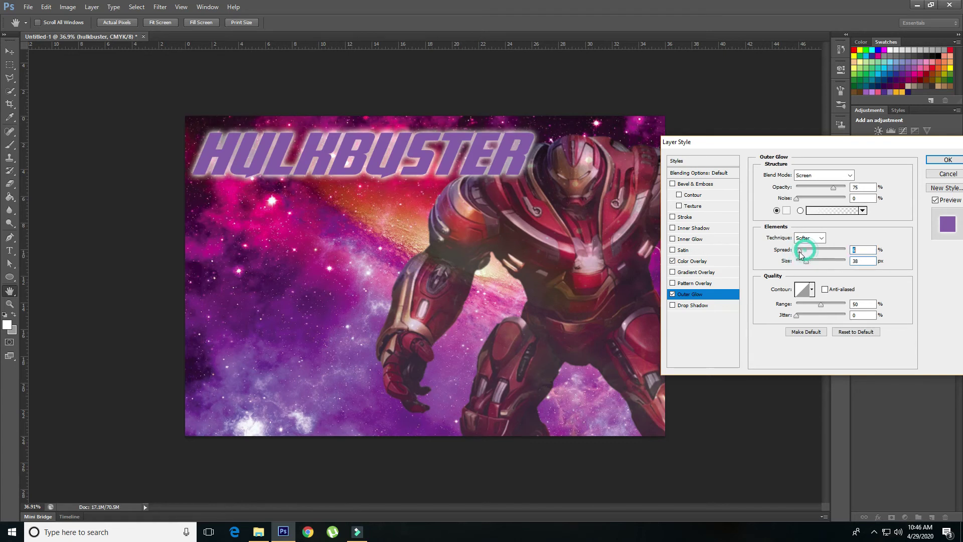
pyautogui.moveTo(833, 193); pyautogui.dragTo(853, 190)
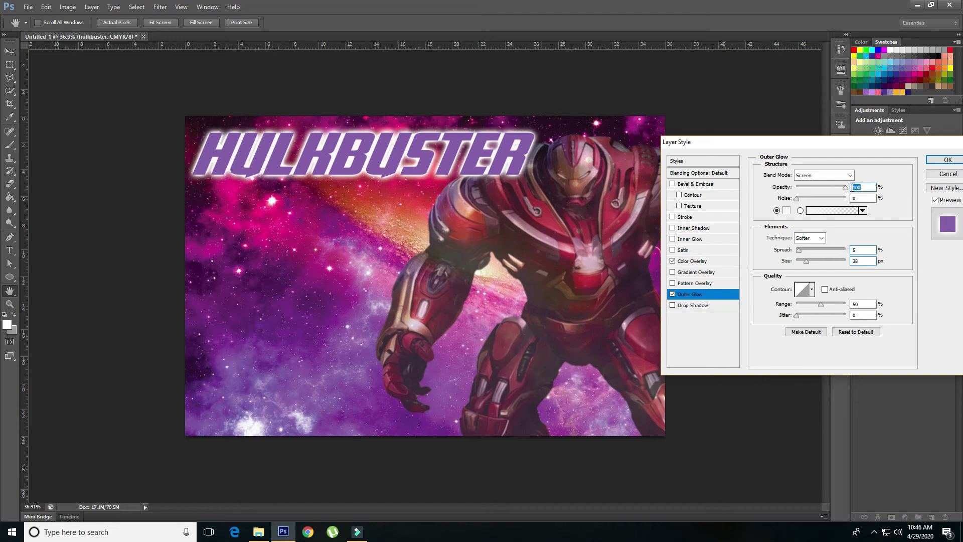
pyautogui.click(672, 294)
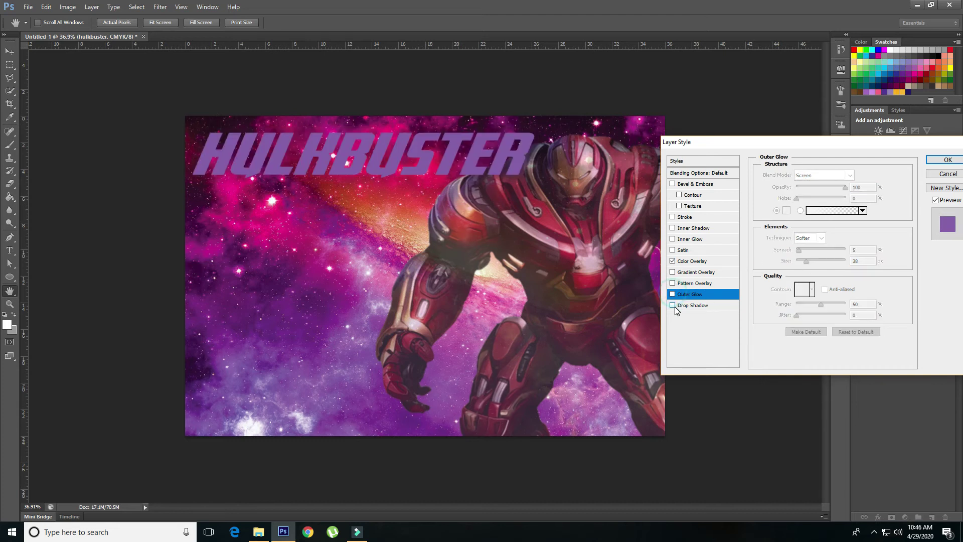
# Enable a drop shadow on the title, keeping the colour overlay, with a blue-violet shadow colour
pyautogui.click(673, 261)
pyautogui.click(673, 260)
pyautogui.click(696, 305)
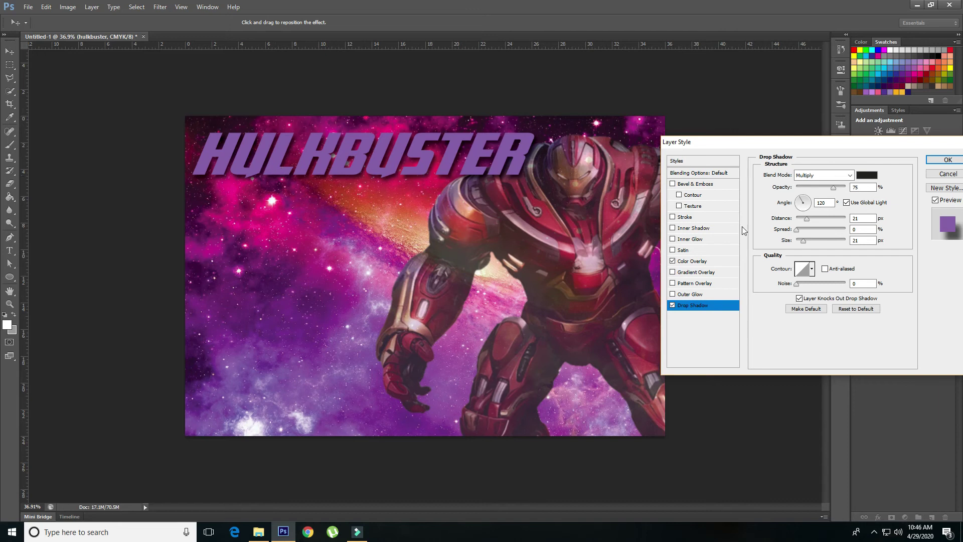
pyautogui.click(866, 175)
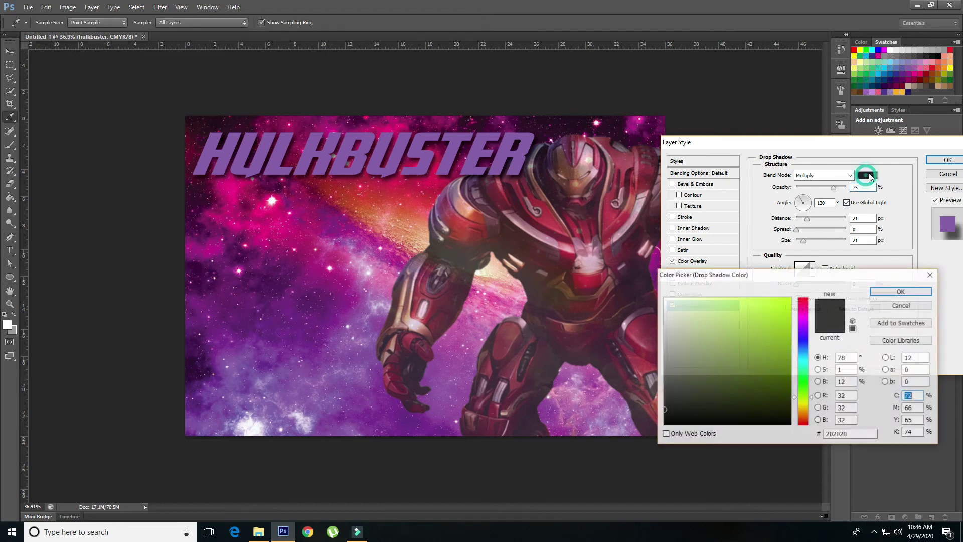
pyautogui.click(901, 73)
pyautogui.click(897, 74)
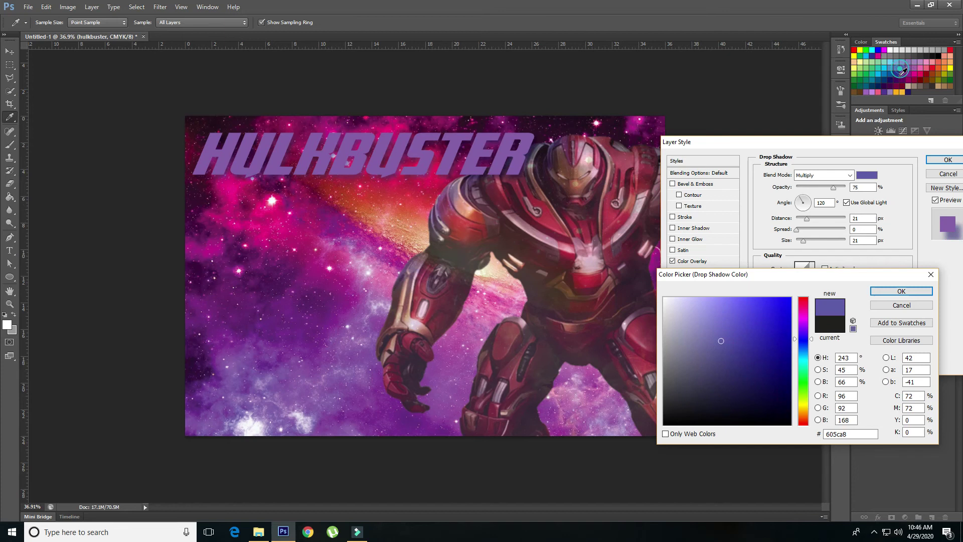
pyautogui.click(898, 296)
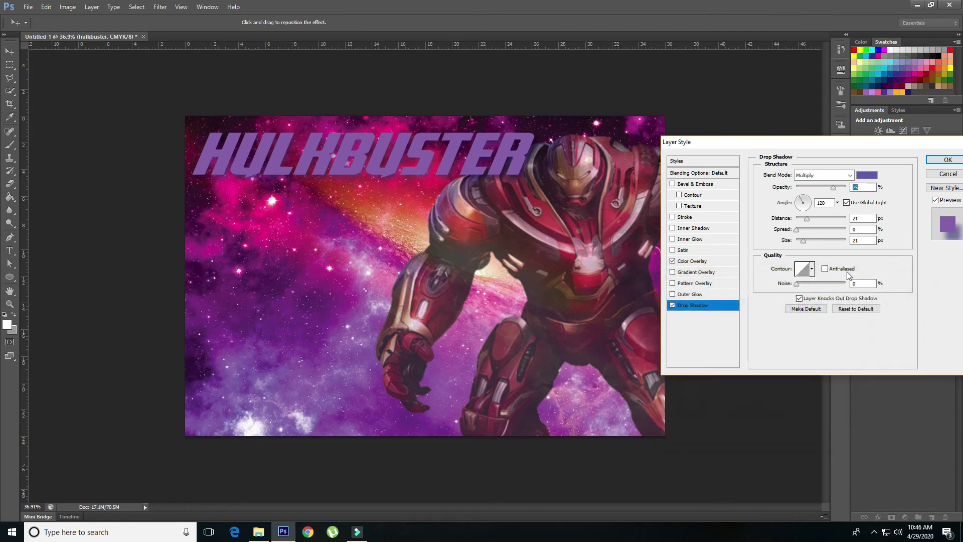
# Change the drop shadow colour to near-black #020202
pyautogui.click(866, 175)
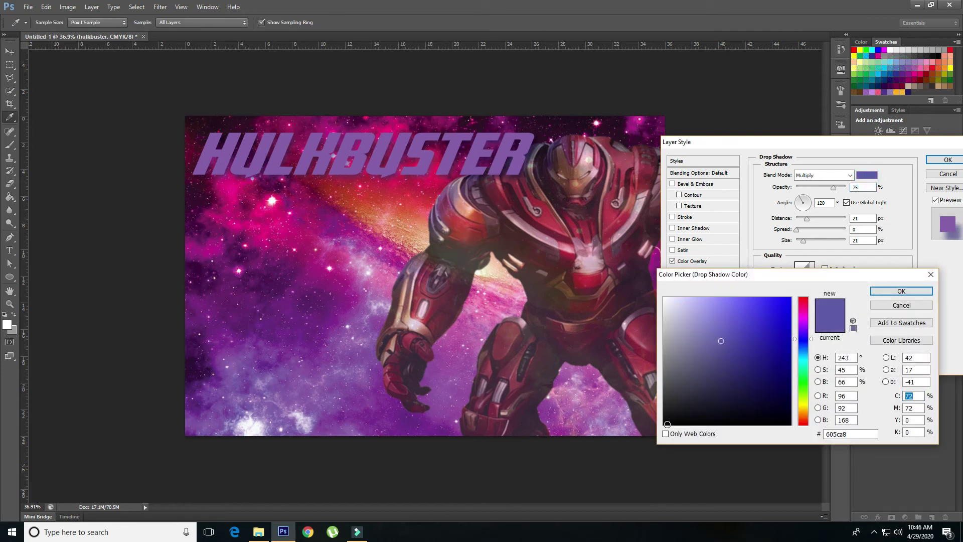
pyautogui.click(663, 424)
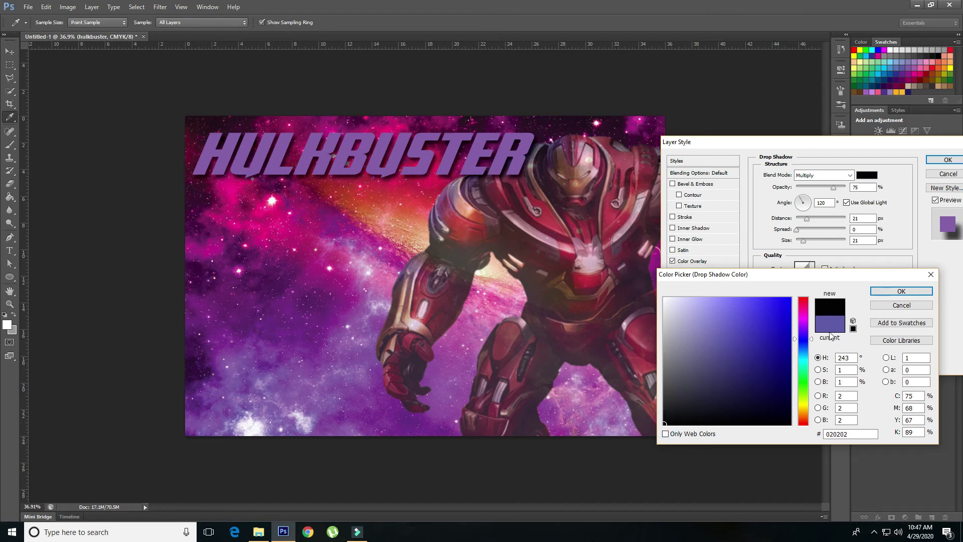
pyautogui.click(892, 296)
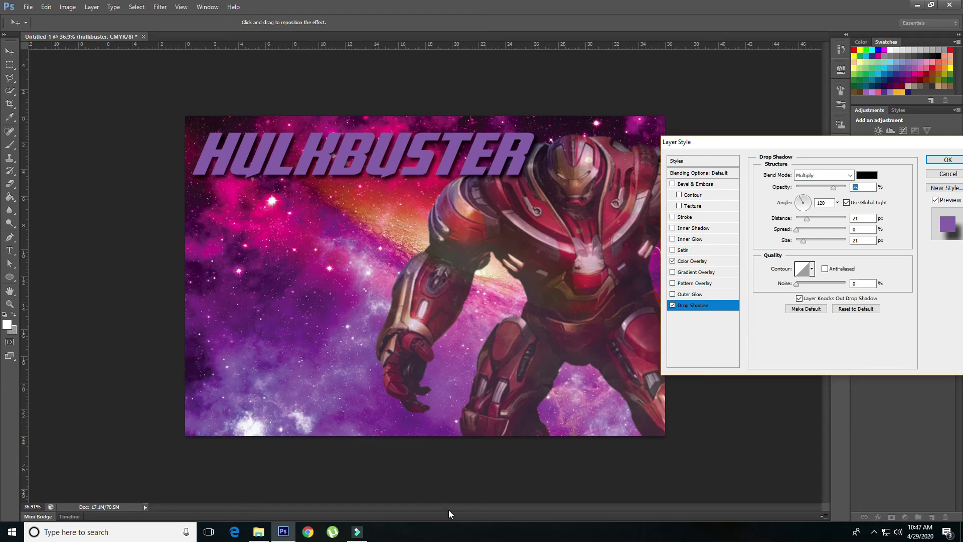
pyautogui.click(873, 532)
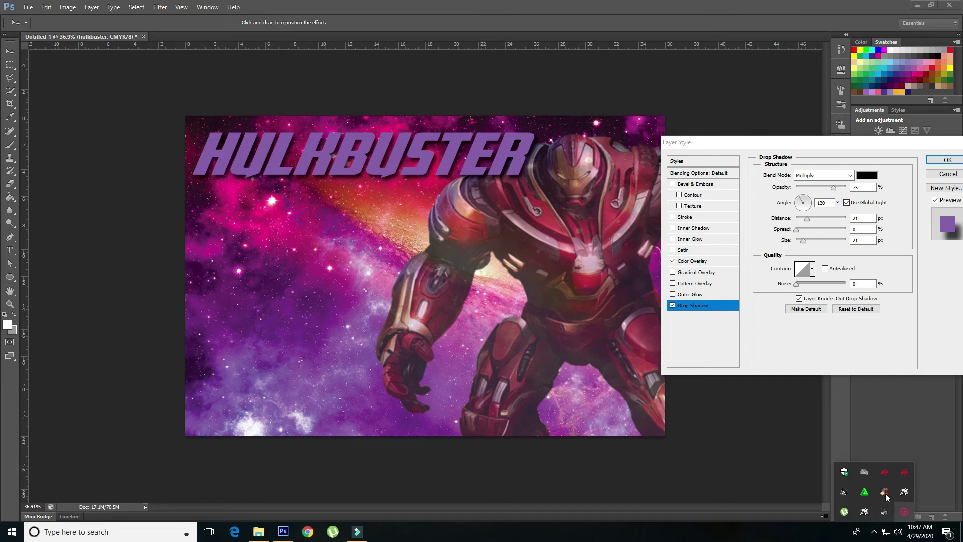
pyautogui.rightClick(903, 512)
pyautogui.click(872, 515)
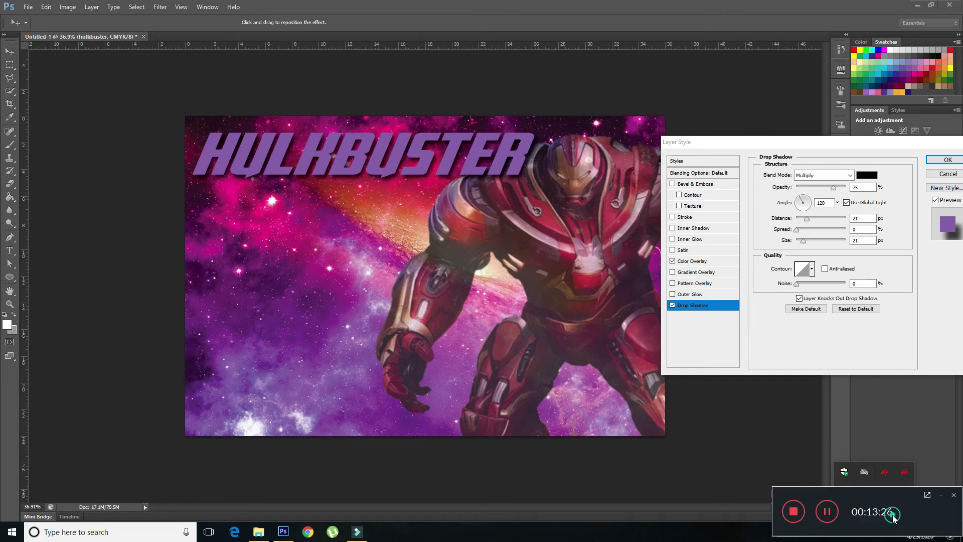
# Give the title's drop shadow 29 px distance and 27% spread and apply it
pyautogui.click(826, 513)
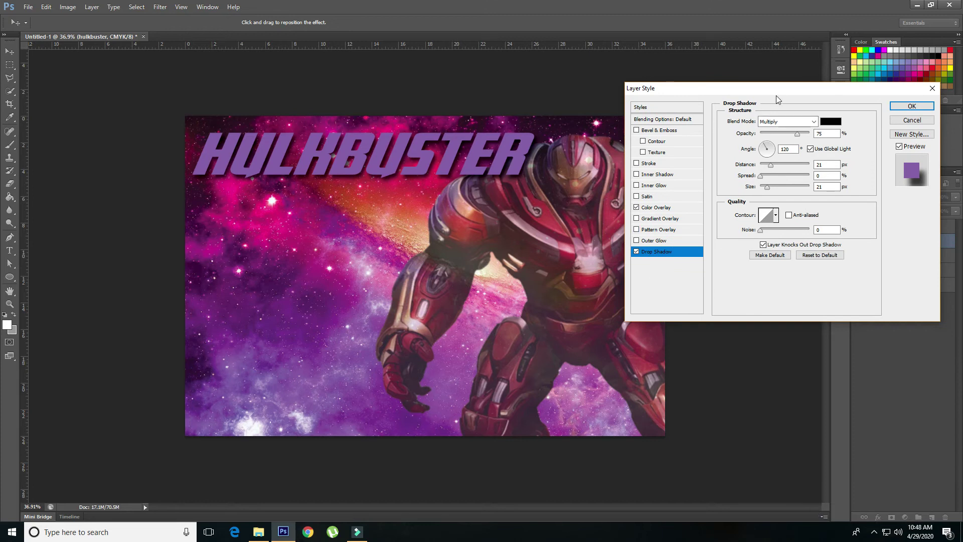
pyautogui.moveTo(776, 92); pyautogui.dragTo(752, 159)
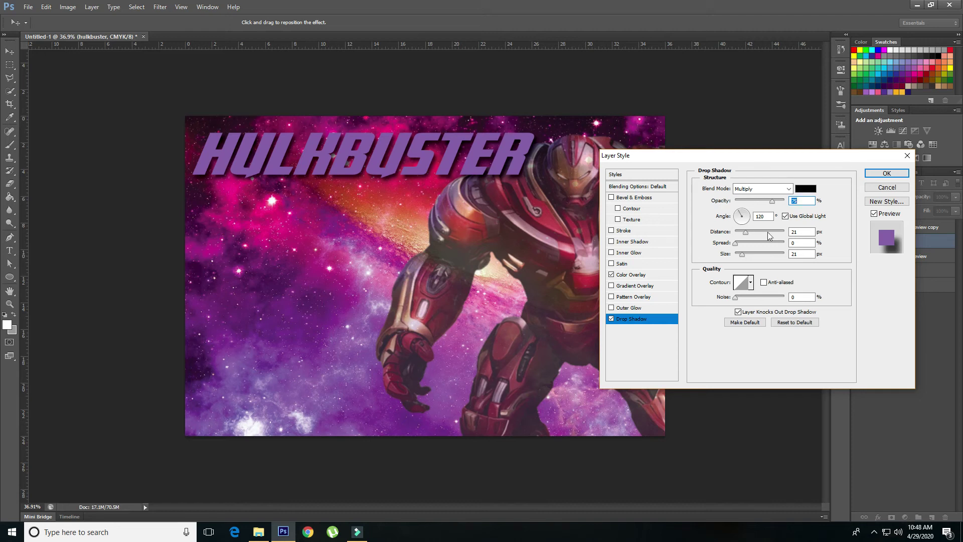
pyautogui.moveTo(749, 237); pyautogui.dragTo(751, 236)
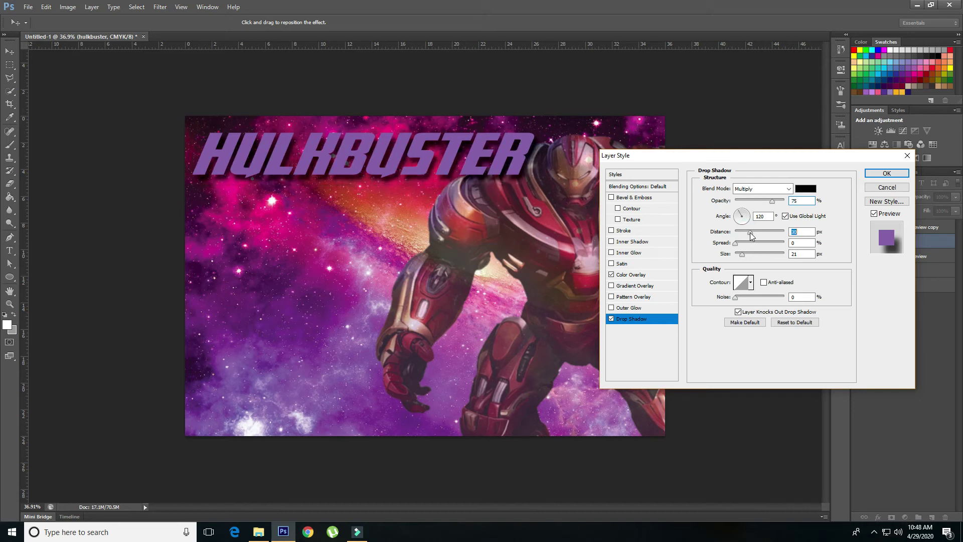
pyautogui.moveTo(735, 243)
pyautogui.mouseDown()
pyautogui.moveTo(758, 244)
pyautogui.moveTo(743, 244)
pyautogui.moveTo(763, 255)
pyautogui.moveTo(741, 254)
pyautogui.mouseUp()
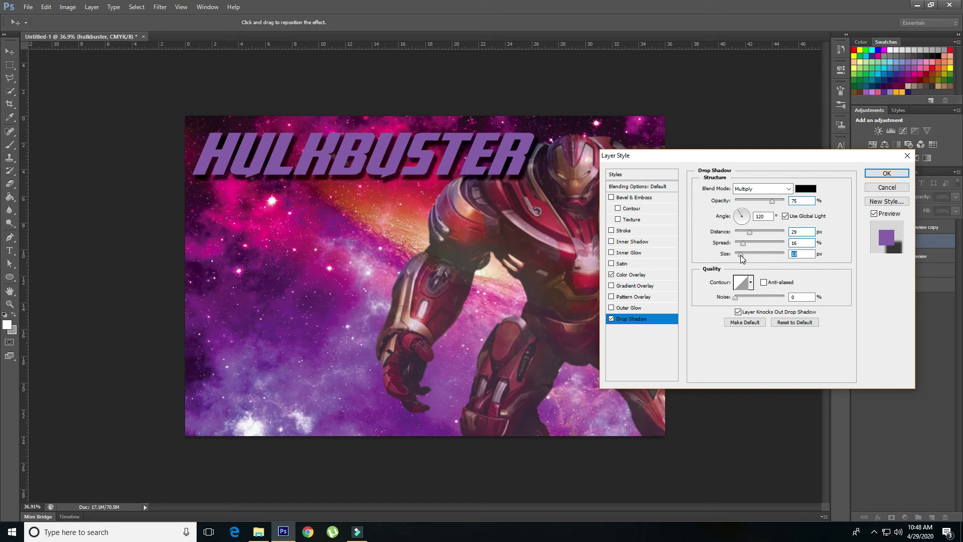
pyautogui.moveTo(743, 243); pyautogui.dragTo(746, 254)
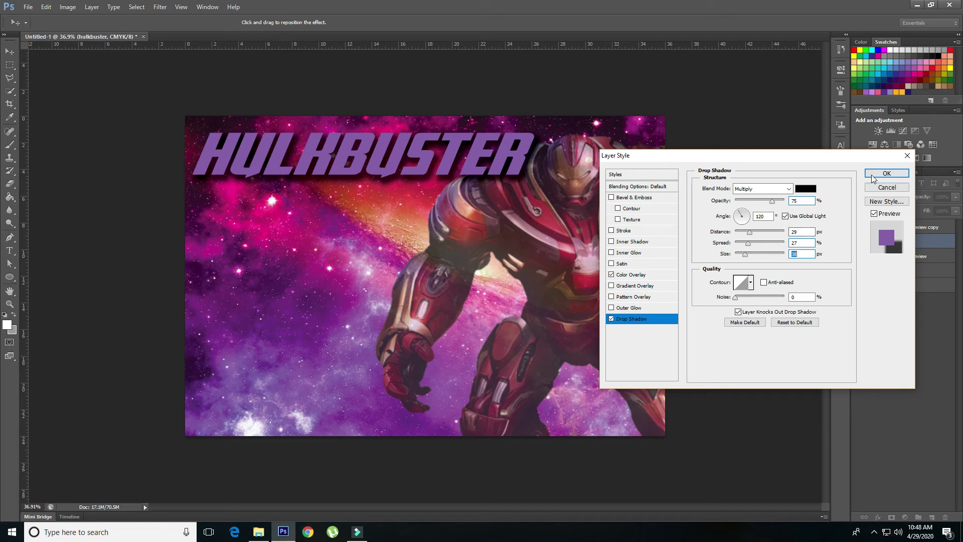
pyautogui.click(886, 173)
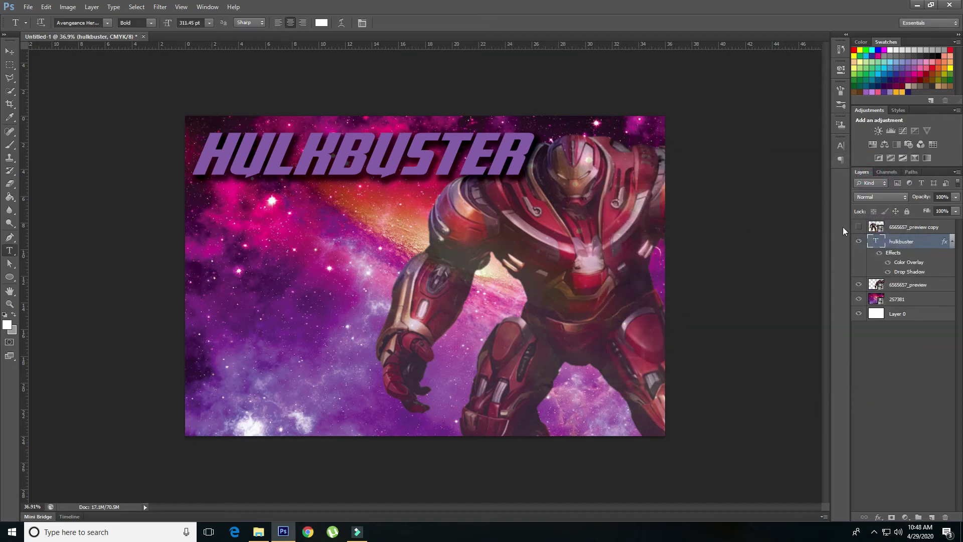
# Show the second Hulkbuster figure layer and rescale the HULKBUSTER title narrower and taller
pyautogui.click(858, 228)
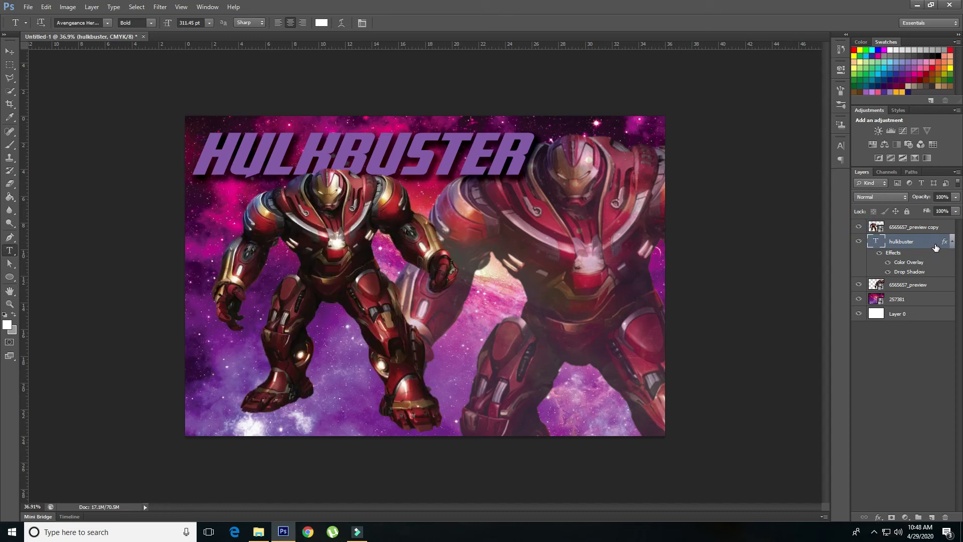
pyautogui.hotkey('ctrl', 't')
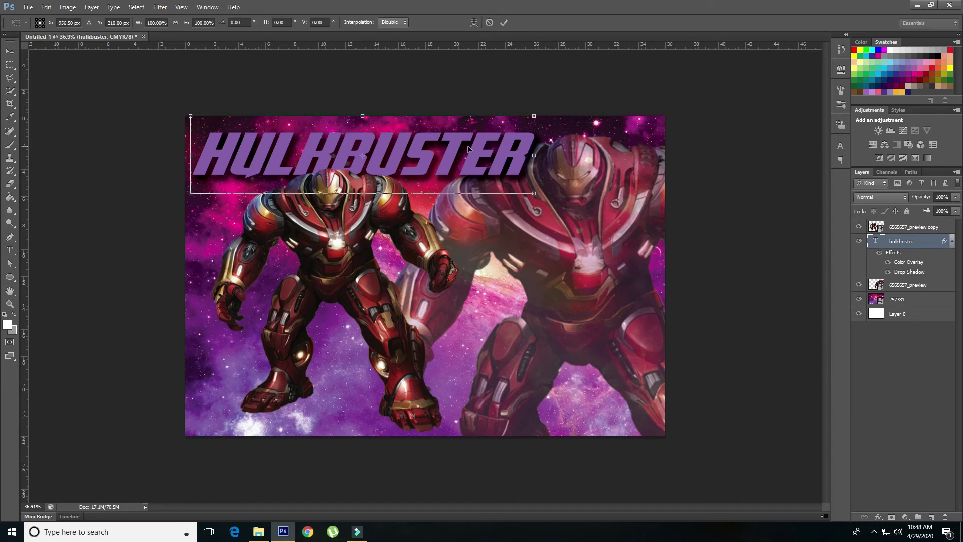
pyautogui.moveTo(534, 117); pyautogui.dragTo(563, 111)
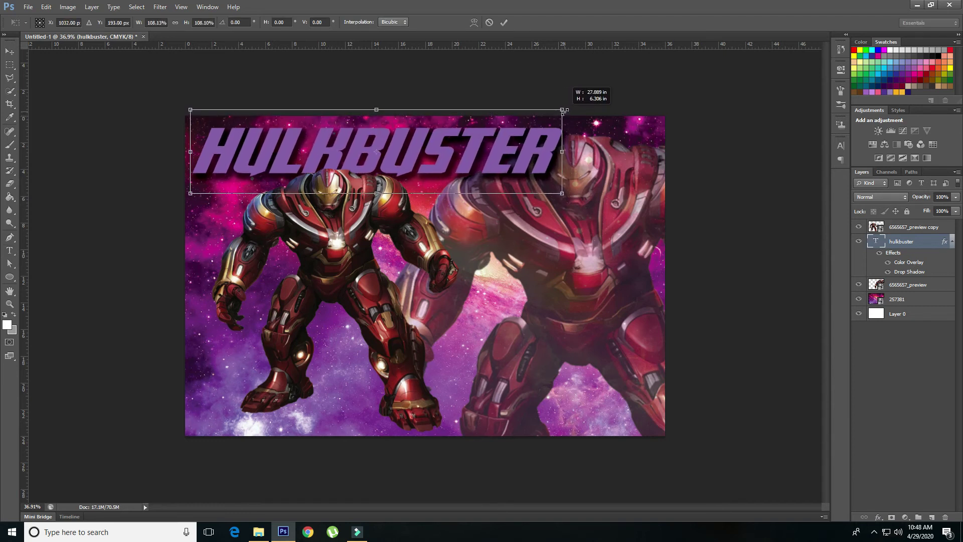
pyautogui.moveTo(563, 151); pyautogui.dragTo(554, 151)
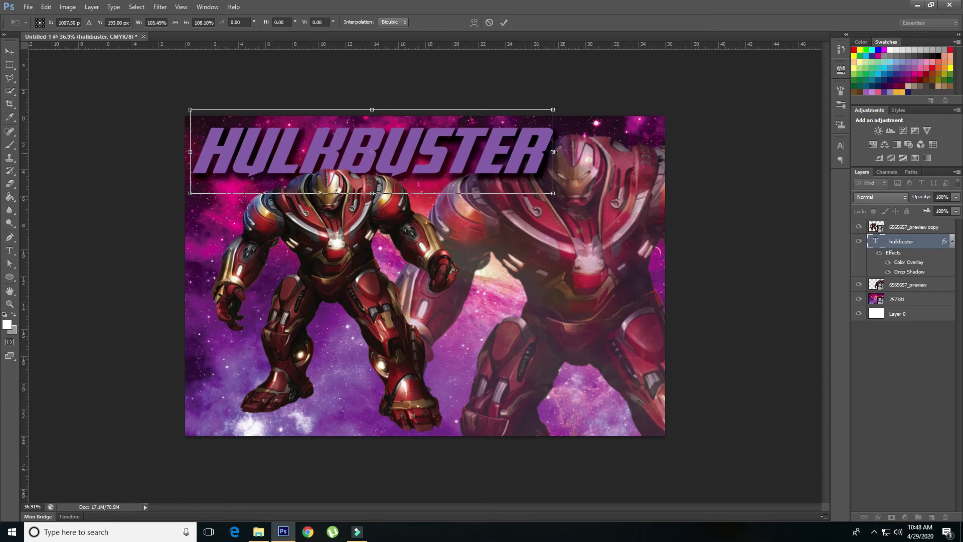
pyautogui.moveTo(372, 109); pyautogui.dragTo(372, 102)
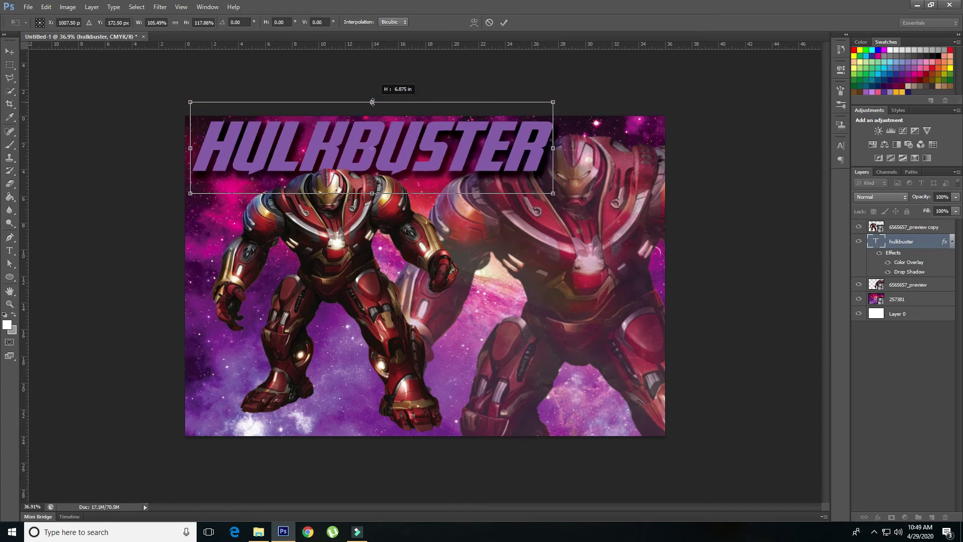
pyautogui.press('Return')
# Shift the faded background Hulkbuster figure further right
pyautogui.click(895, 285)
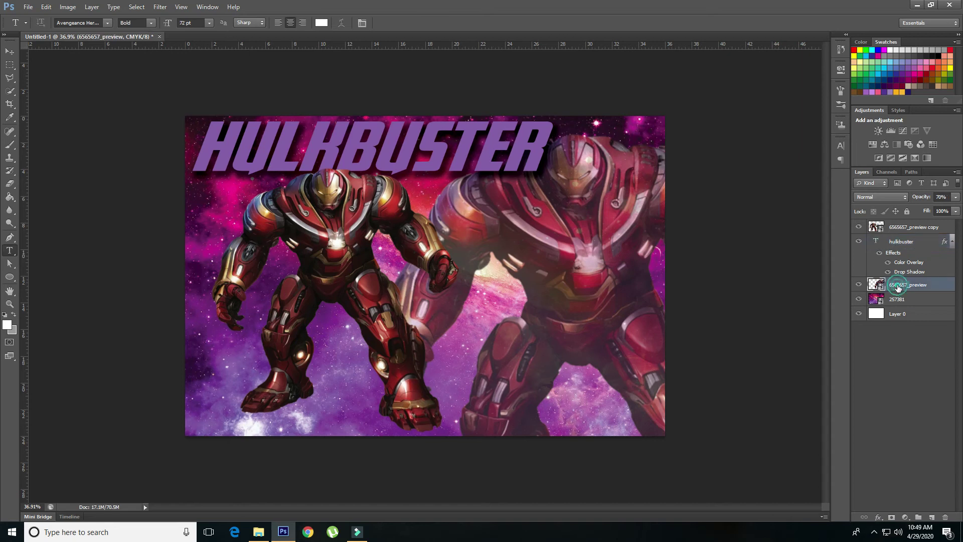
pyautogui.hotkey('ctrl', 't')
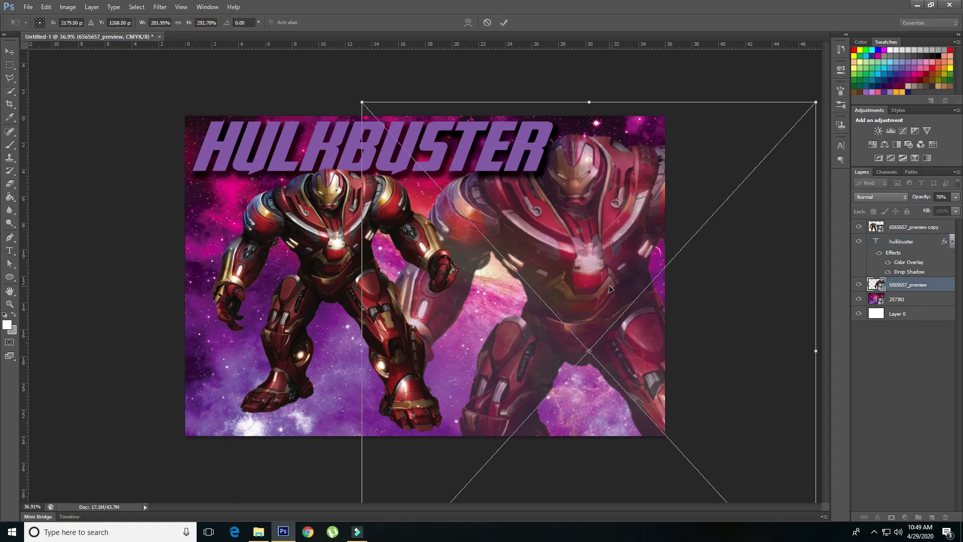
pyautogui.moveTo(609, 285); pyautogui.dragTo(630, 286)
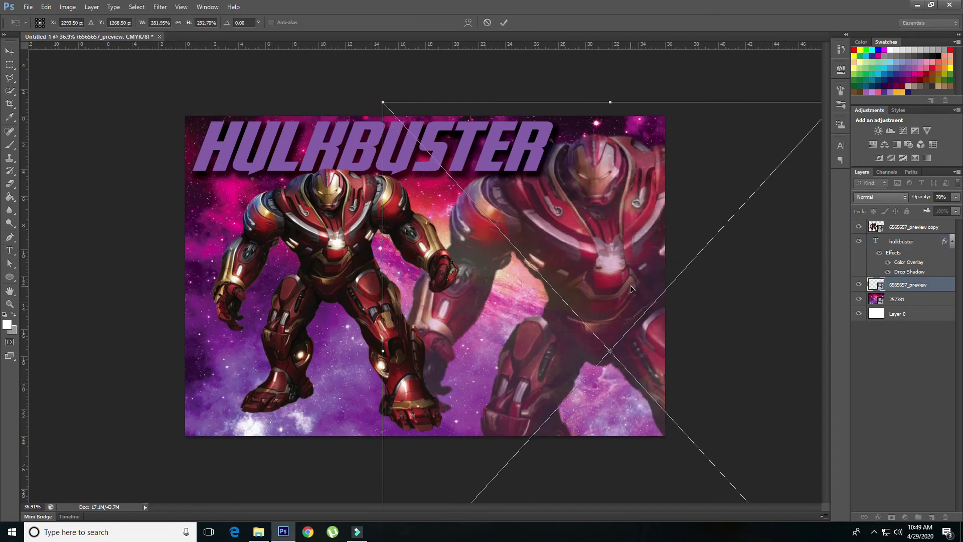
pyautogui.press('Return')
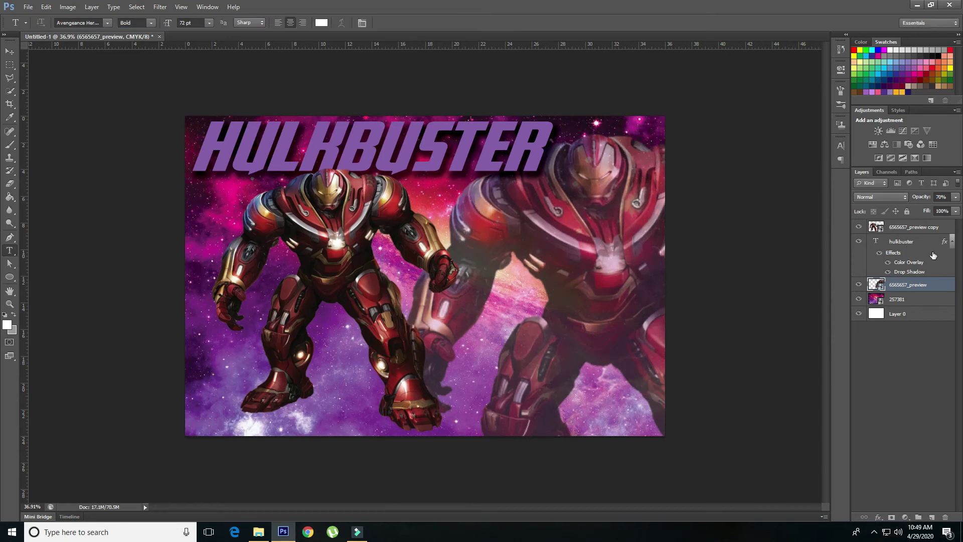
# Hide the title's purple Color Overlay and apply a blue preset Gradient Overlay instead
pyautogui.click(888, 262)
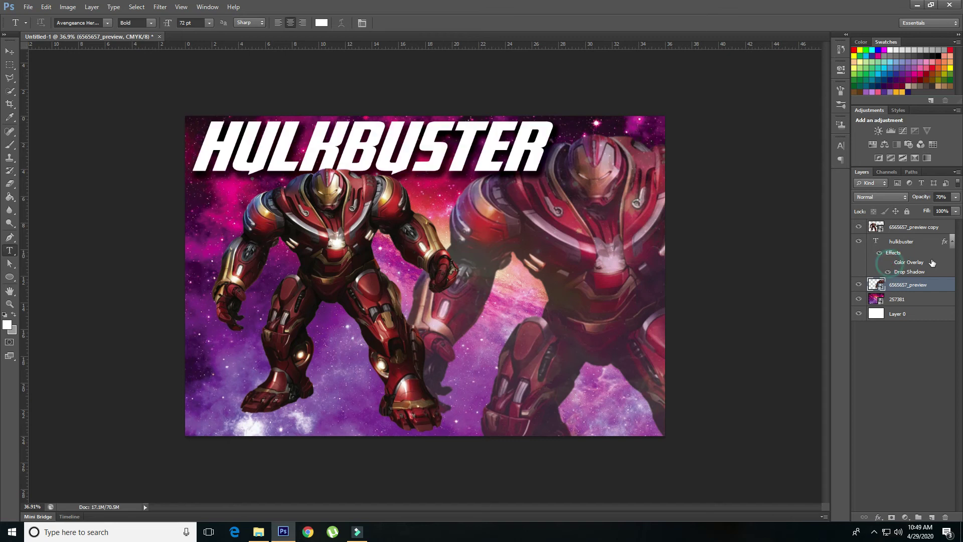
pyautogui.doubleClick(934, 256)
pyautogui.click(610, 285)
pyautogui.click(768, 221)
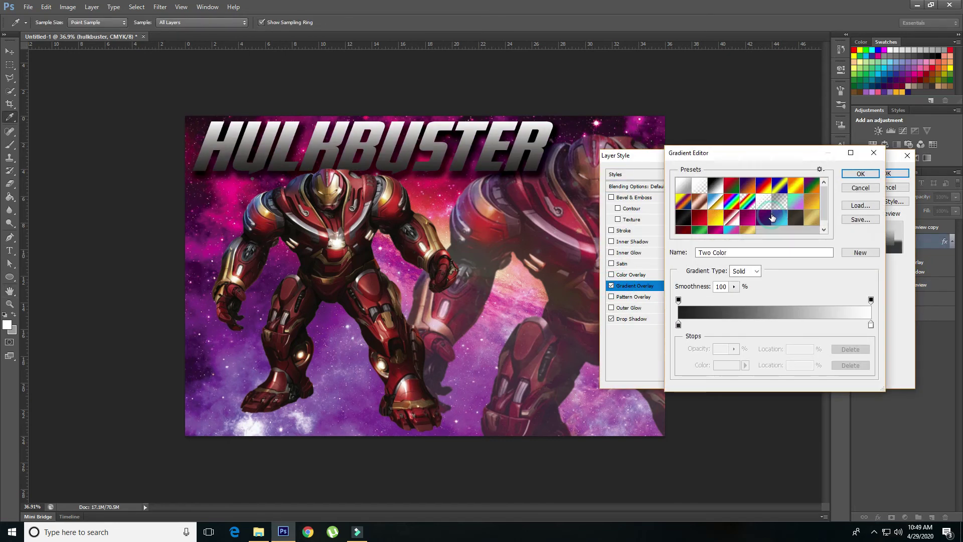
pyautogui.click(777, 221)
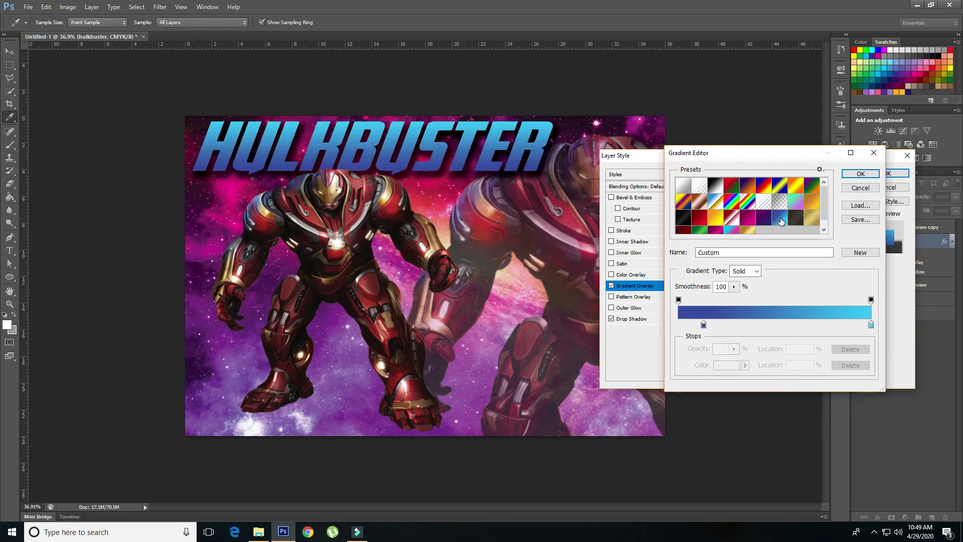
pyautogui.click(859, 173)
# Add a 3 px pale-yellow Stroke to the HULKBUSTER title and apply it
pyautogui.click(611, 230)
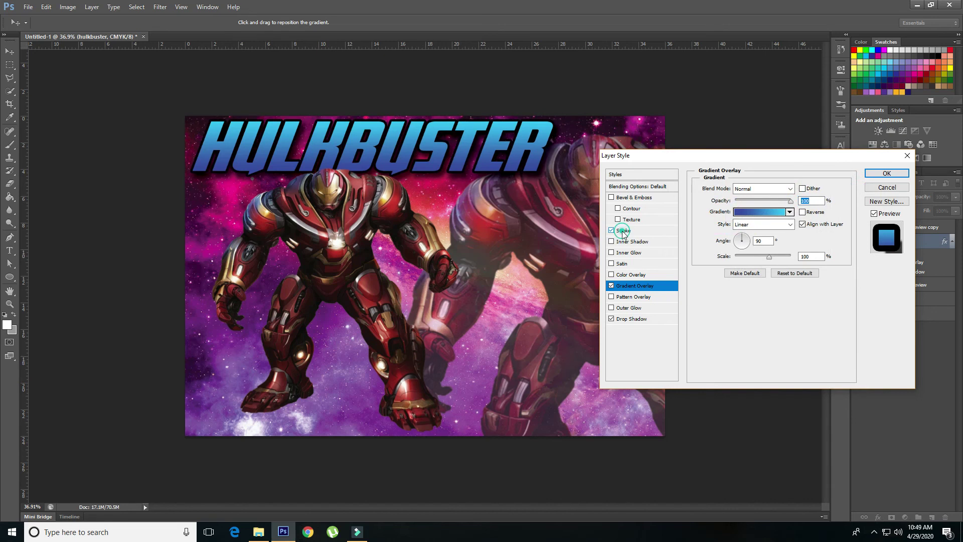
pyautogui.click(720, 256)
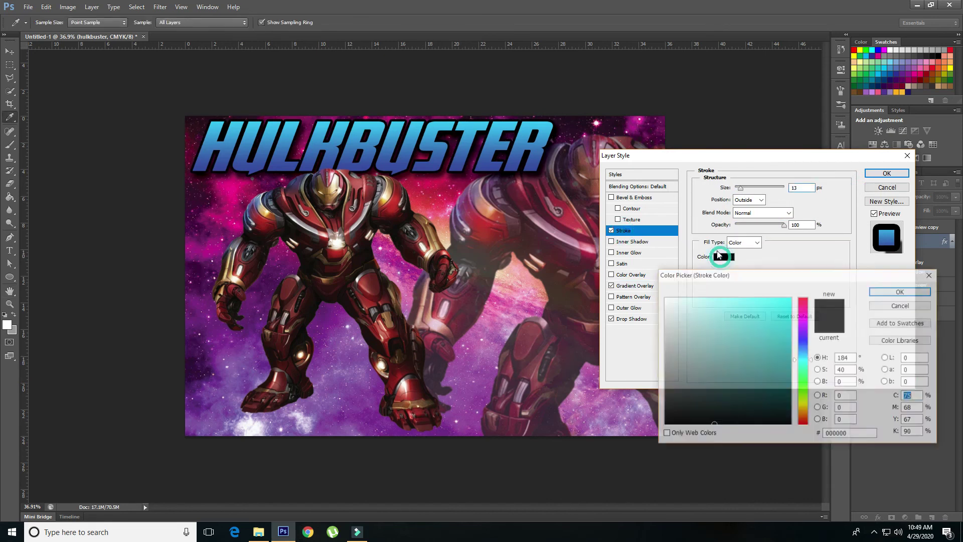
pyautogui.click(664, 299)
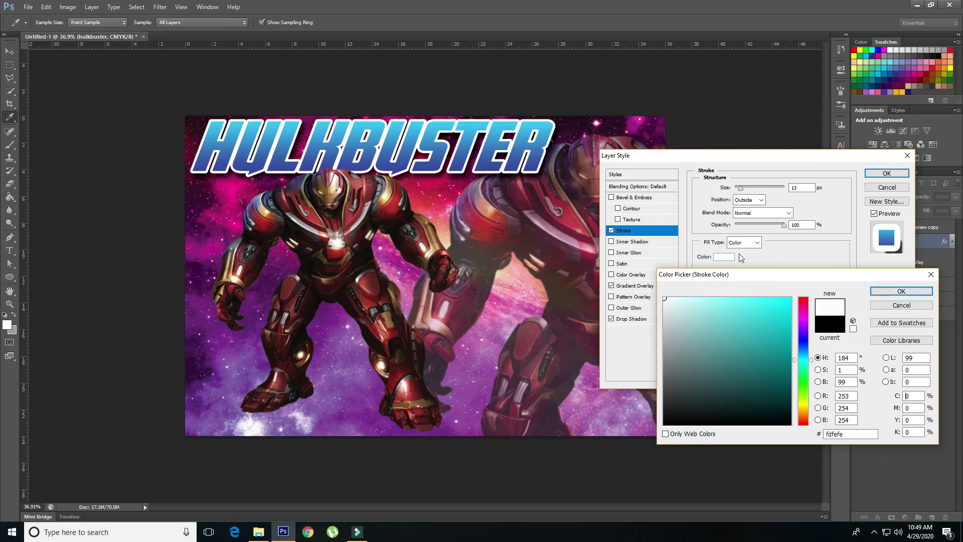
pyautogui.click(860, 49)
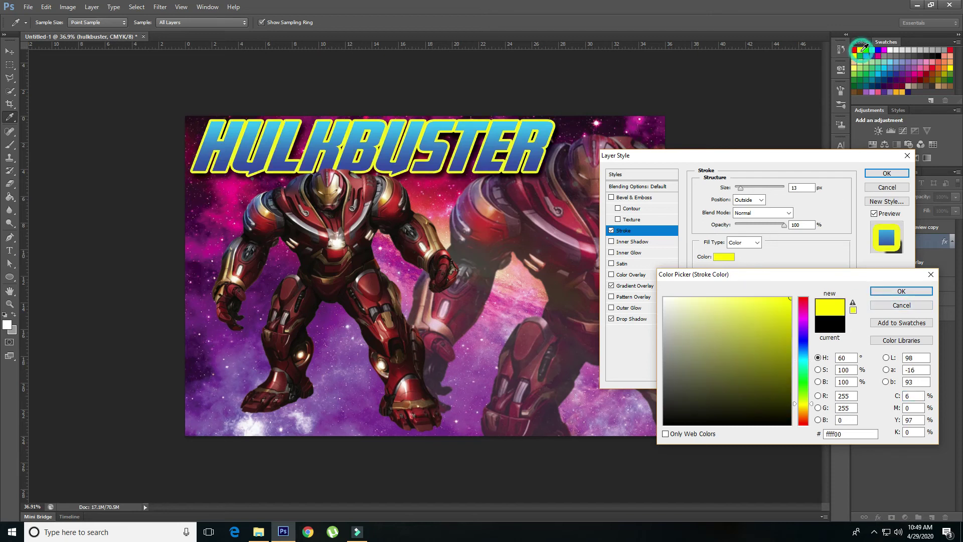
pyautogui.click(740, 298)
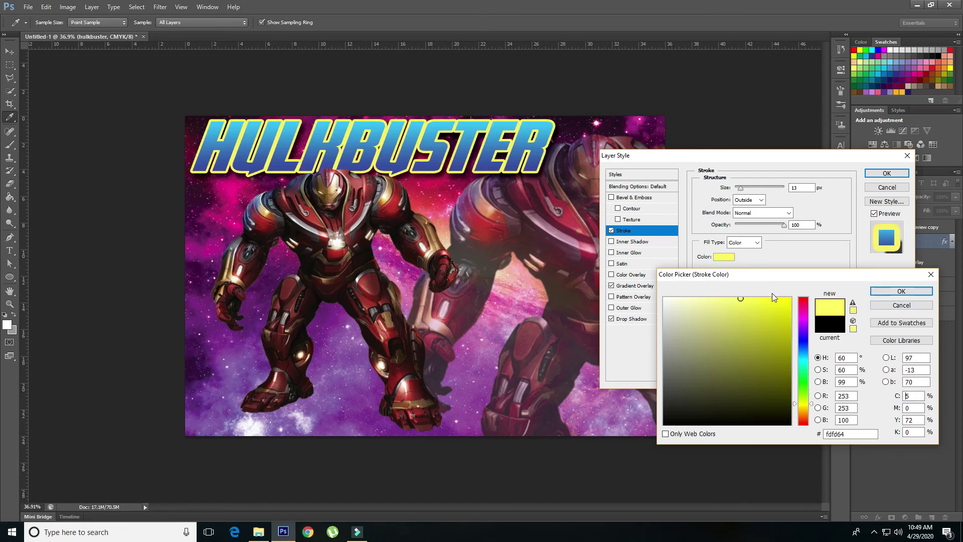
pyautogui.click(901, 290)
pyautogui.doubleClick(793, 188)
pyautogui.write('3')
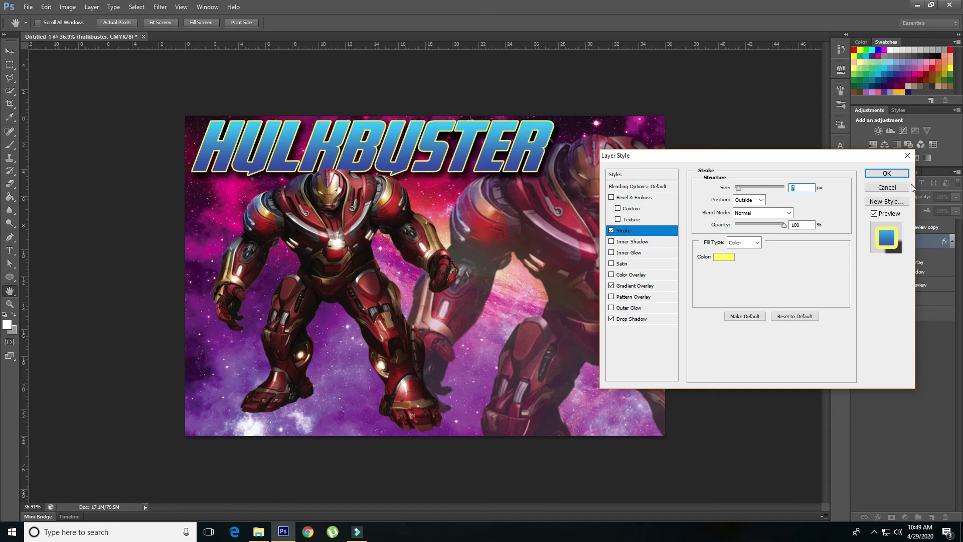
pyautogui.click(887, 173)
pyautogui.click(915, 228)
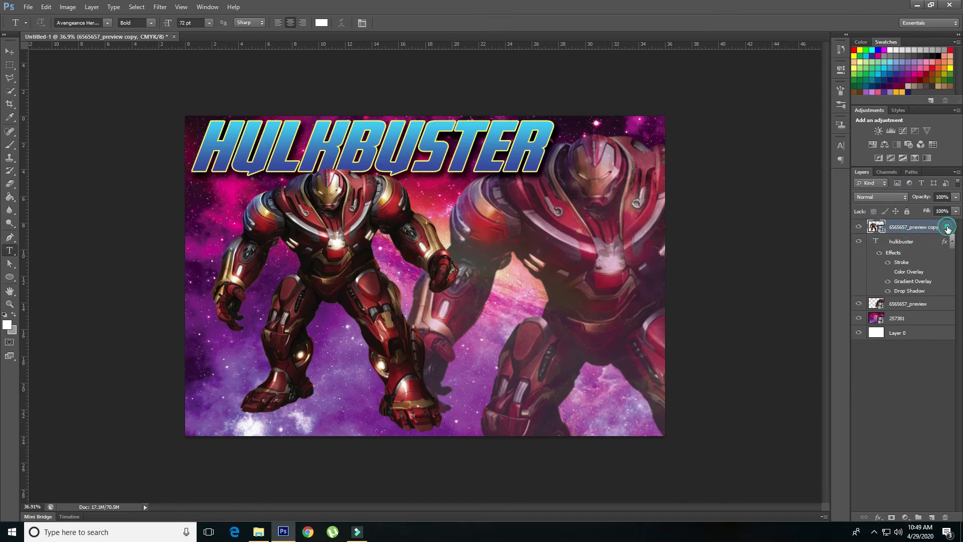
# Add an Outer Glow to the front figure, initially cyan and enlarged
pyautogui.doubleClick(947, 229)
pyautogui.click(611, 307)
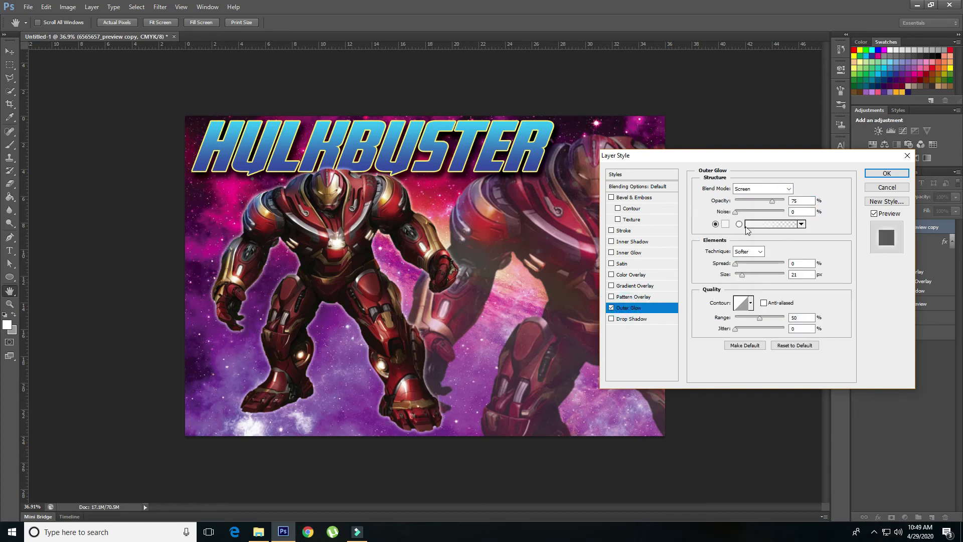
pyautogui.click(725, 224)
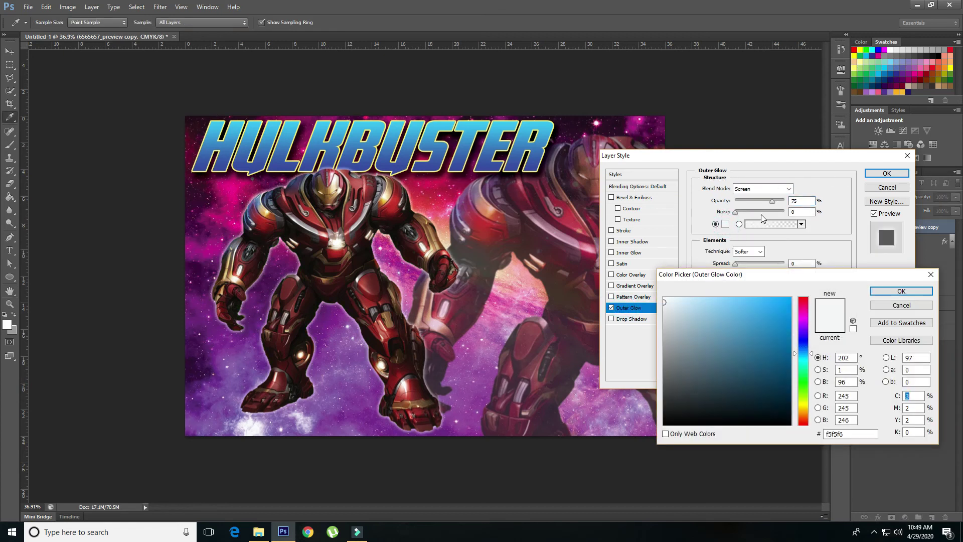
pyautogui.click(872, 50)
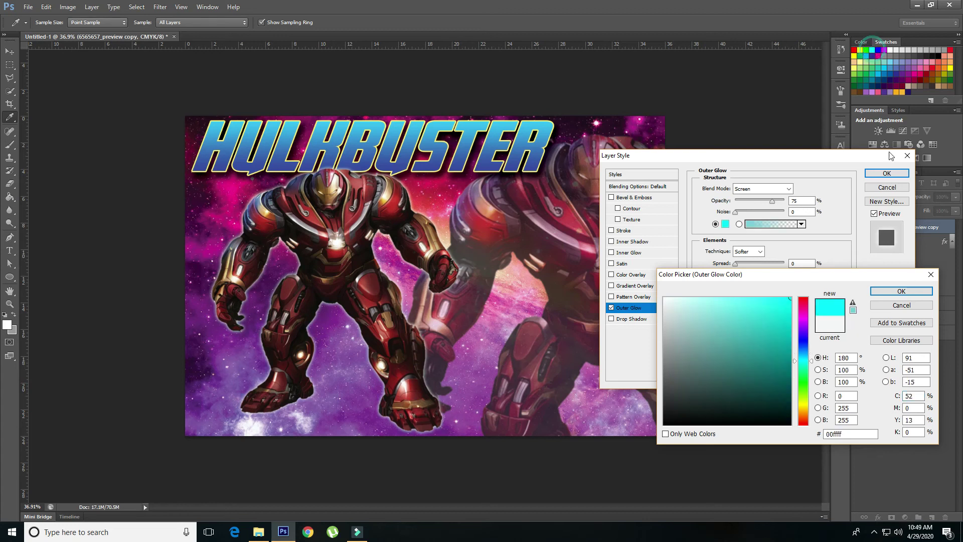
pyautogui.click(901, 291)
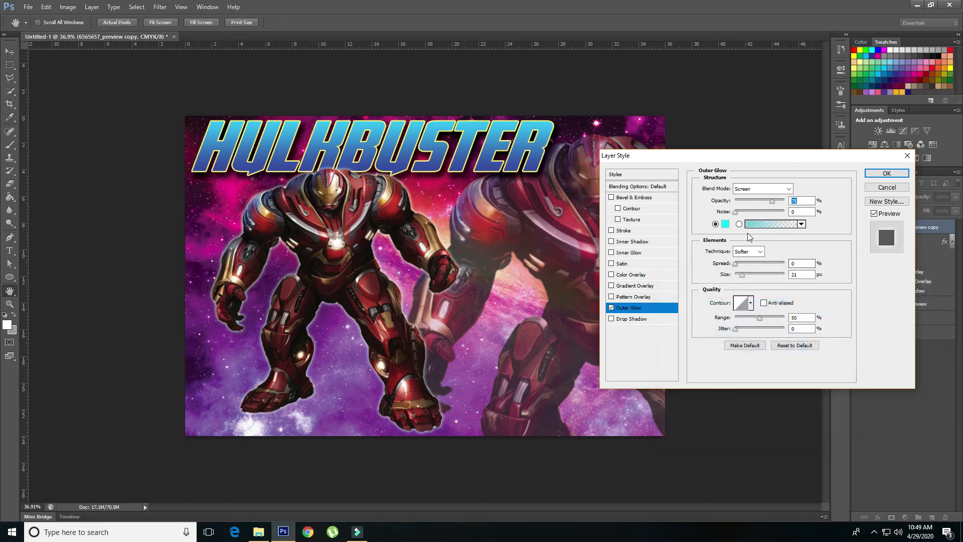
pyautogui.moveTo(735, 263)
pyautogui.mouseDown()
pyautogui.moveTo(747, 277)
pyautogui.moveTo(747, 263)
pyautogui.moveTo(741, 274)
pyautogui.moveTo(735, 265)
pyautogui.moveTo(749, 277)
pyautogui.mouseUp()
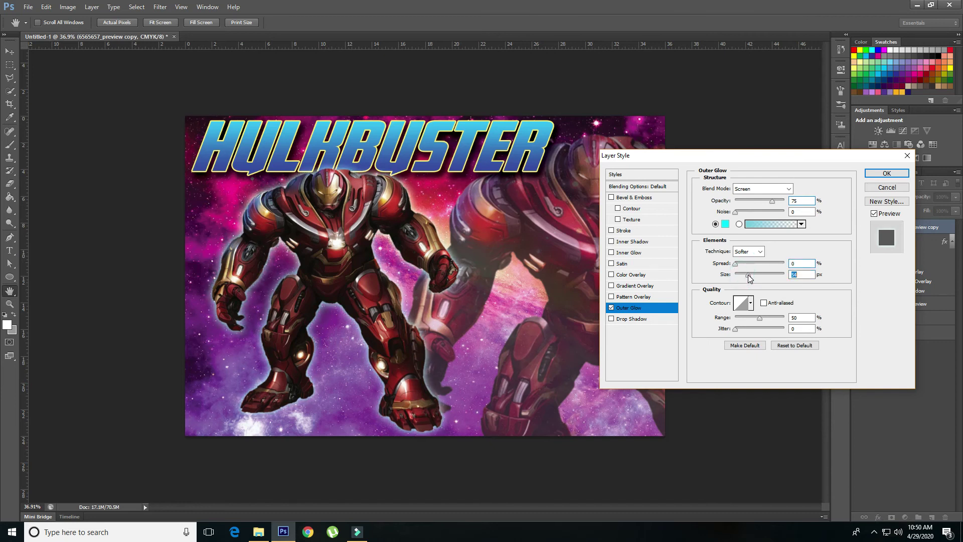
# Set the glow to Normal blend, 100% opacity, 9% spread and size around 48 px
pyautogui.click(775, 188)
pyautogui.click(752, 196)
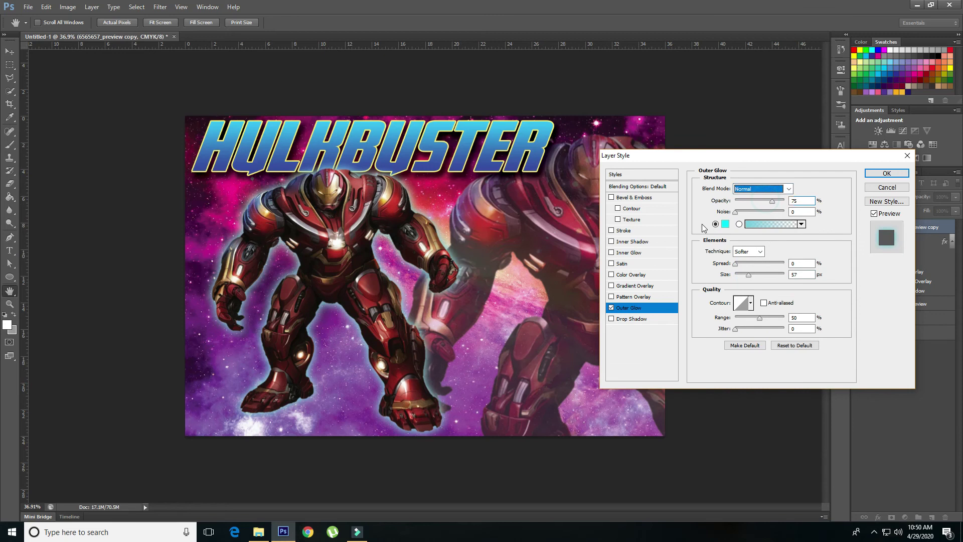
pyautogui.moveTo(772, 200); pyautogui.dragTo(828, 205)
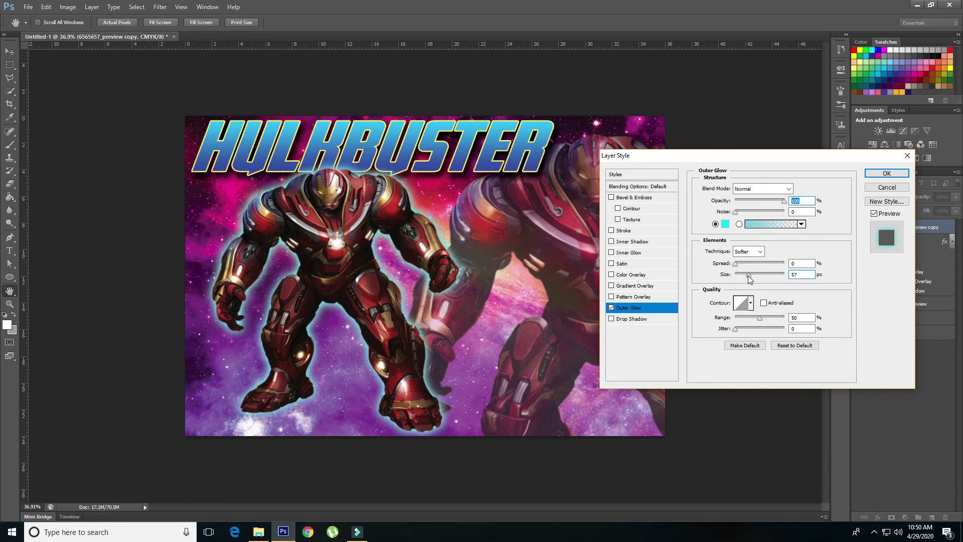
pyautogui.moveTo(748, 275); pyautogui.dragTo(746, 275)
pyautogui.click(736, 263)
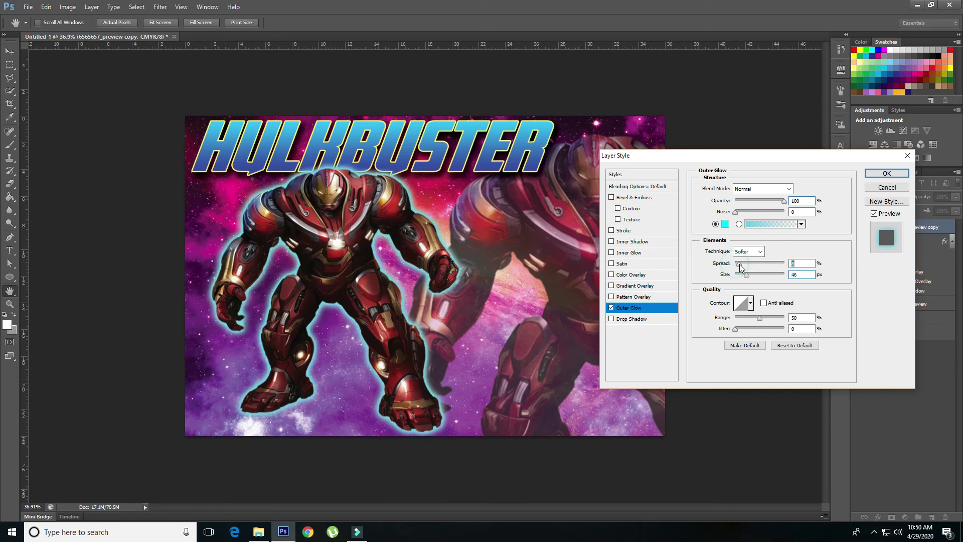
pyautogui.click(739, 264)
pyautogui.click(796, 275)
pyautogui.press('Up')
pyautogui.press('Up')
pyautogui.press('Up')
pyautogui.press('Up')
pyautogui.press('Up')
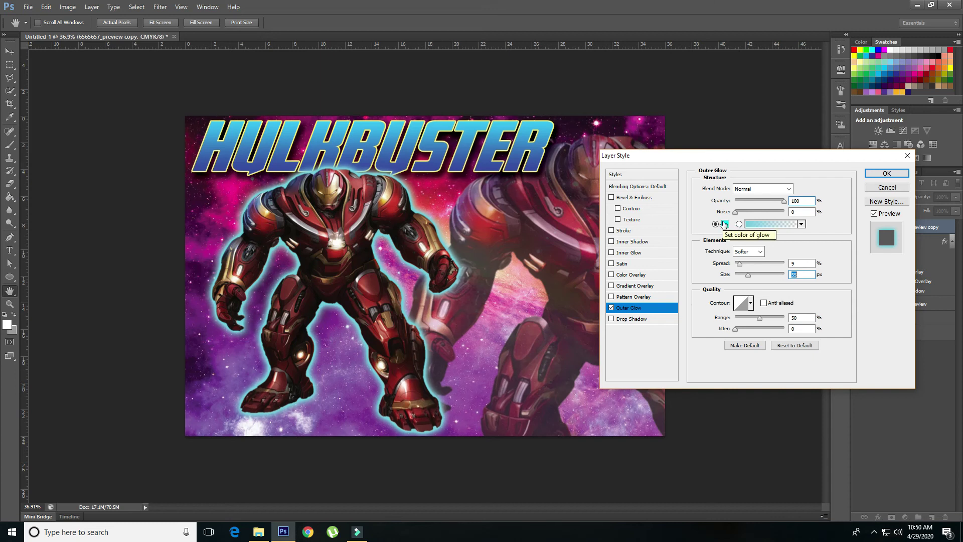
# Change the outer glow colour to pale yellow
pyautogui.click(726, 224)
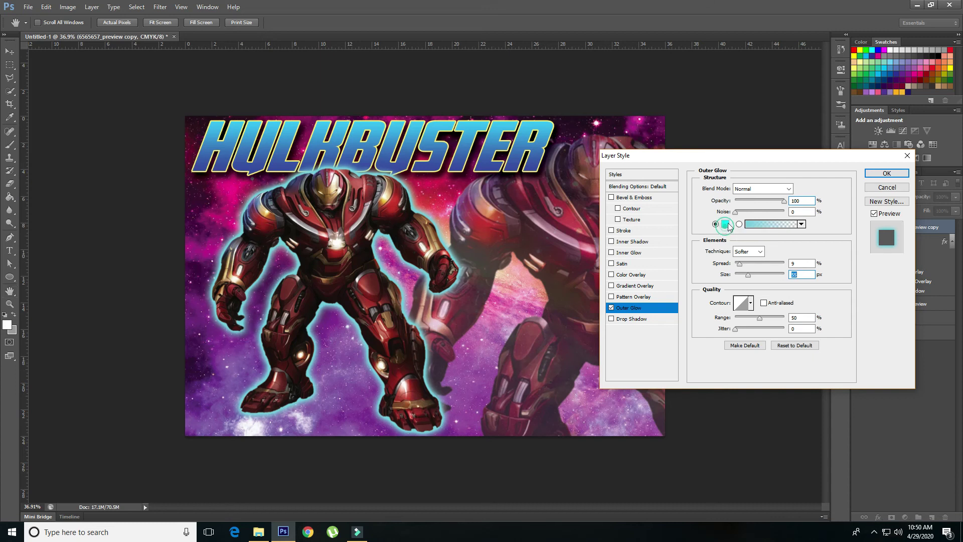
pyautogui.click(861, 50)
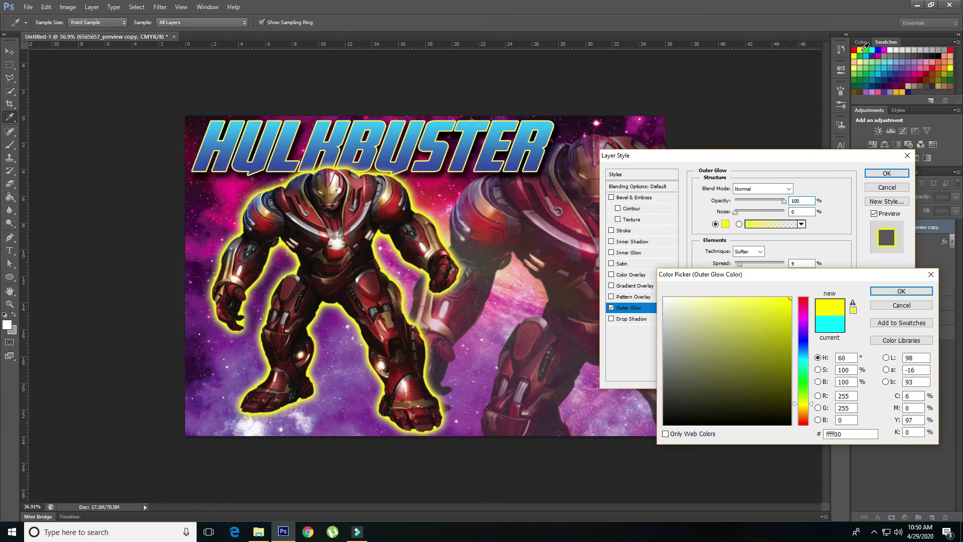
pyautogui.click(715, 298)
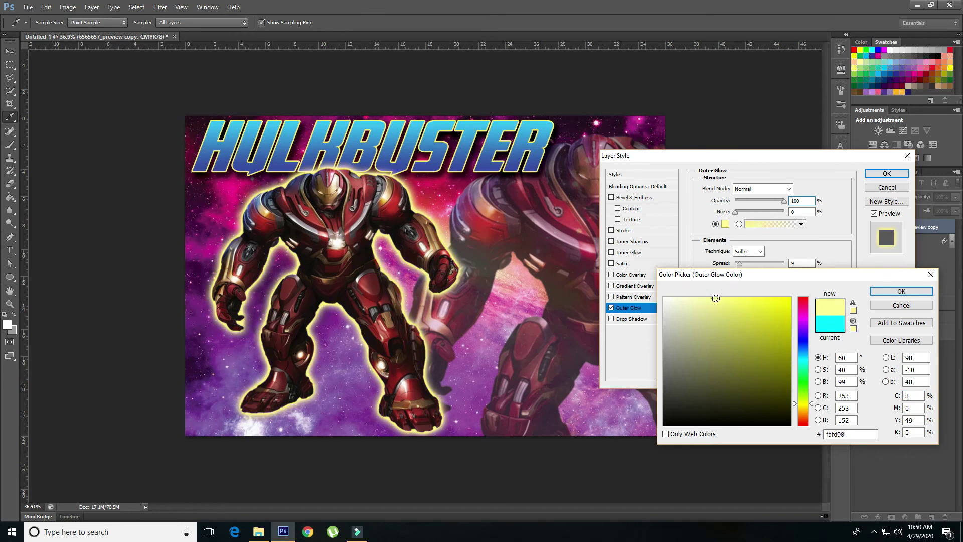
pyautogui.click(901, 290)
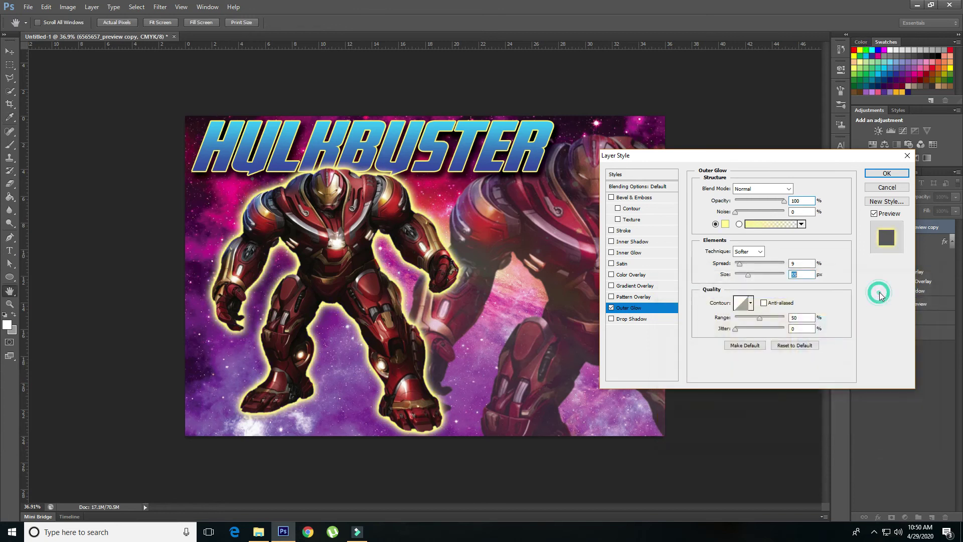
# Confirm the Layer Style dialog to commit the front figure's pale-yellow Outer Glow
pyautogui.click(886, 174)
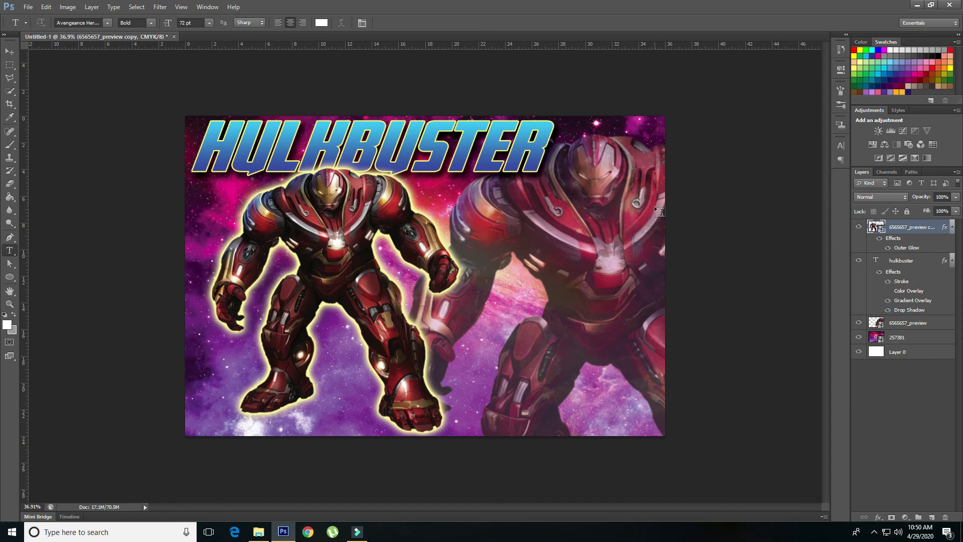
# Create Group 1 and move the figure copy and hulkbuster title layers into it
pyautogui.click(918, 519)
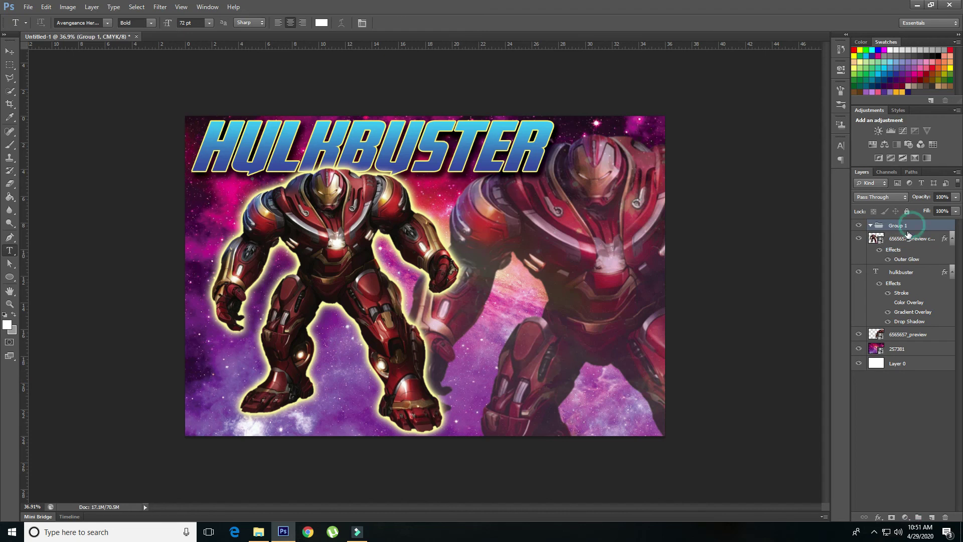
pyautogui.click(905, 239)
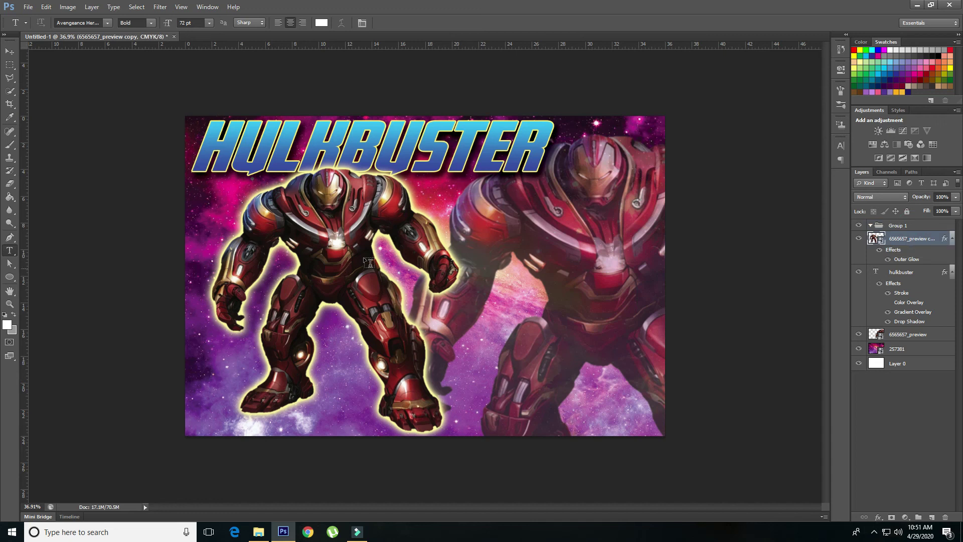
pyautogui.moveTo(905, 239); pyautogui.dragTo(910, 282)
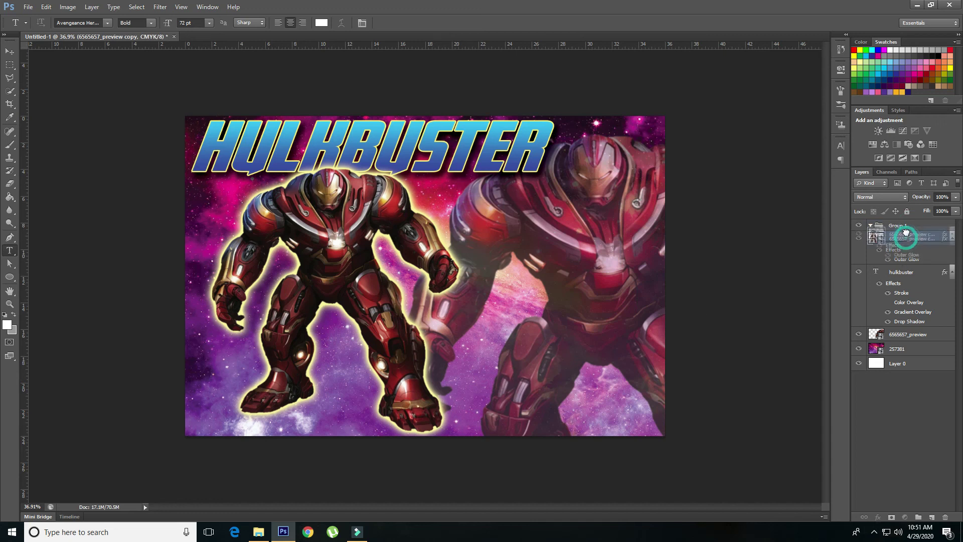
pyautogui.click(911, 277)
pyautogui.moveTo(917, 277); pyautogui.dragTo(916, 234)
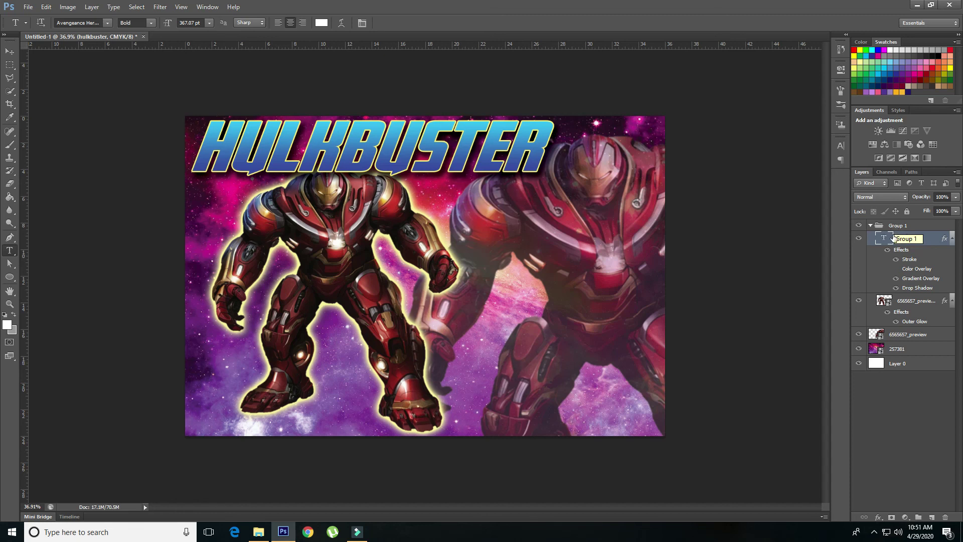
# Toggle Group 1's visibility to check it, then open its Layer Style settings
pyautogui.click(859, 226)
pyautogui.click(859, 226)
pyautogui.doubleClick(930, 227)
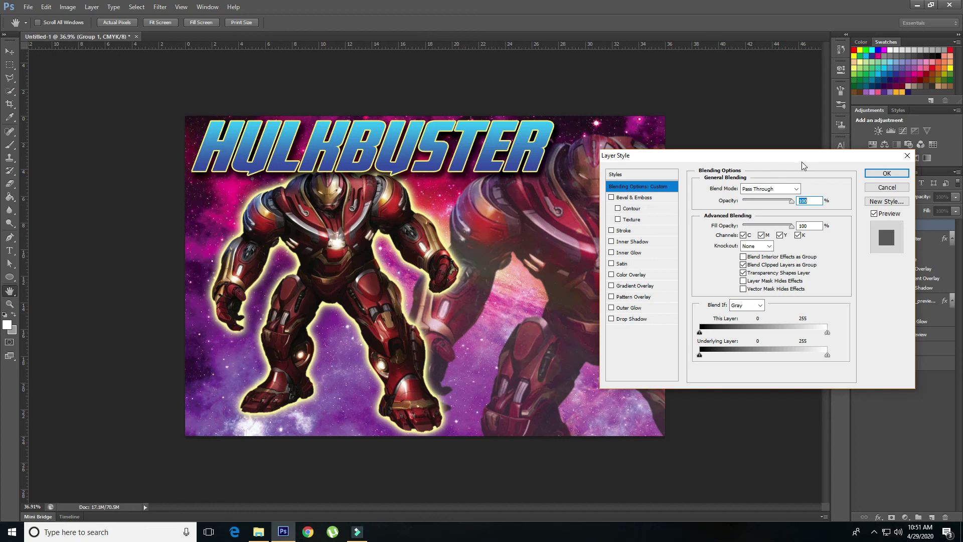
# Give Group 1 Color Overlay, Stroke, Drop Shadow and Outer Glow effects, then switch them off
pyautogui.click(878, 174)
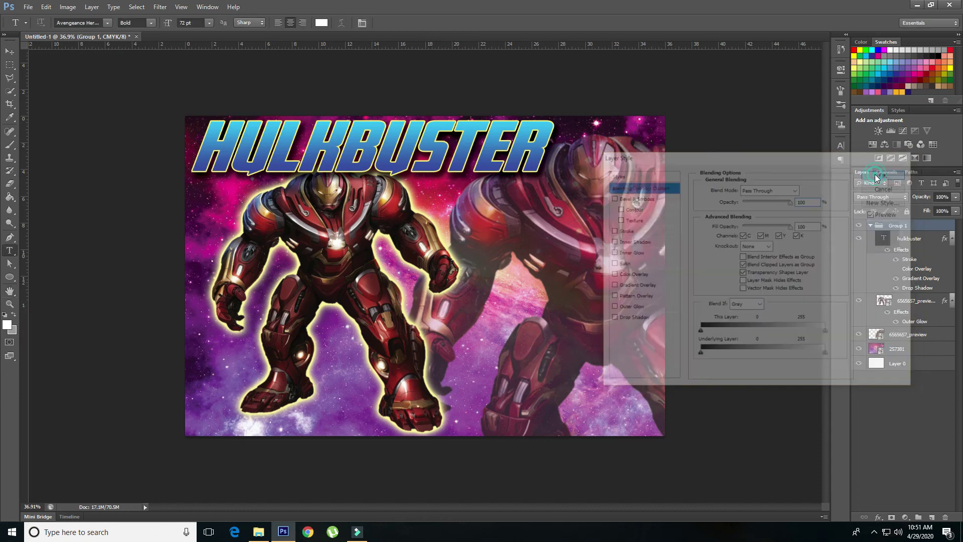
pyautogui.click(920, 225)
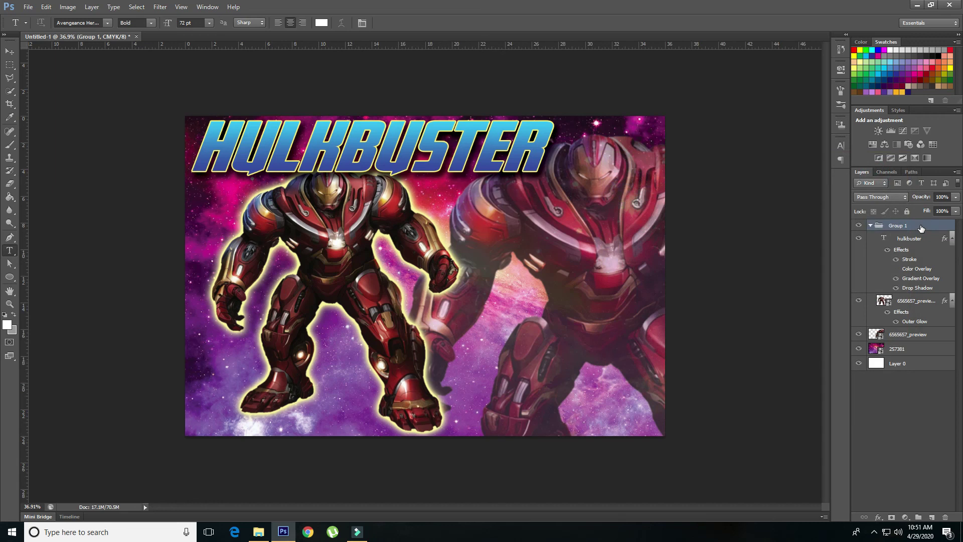
pyautogui.doubleClick(921, 225)
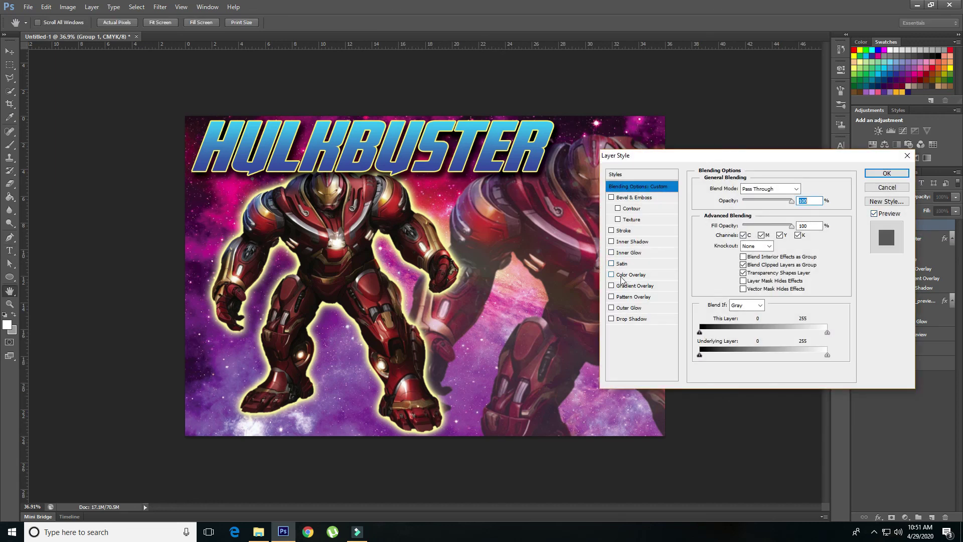
pyautogui.click(611, 275)
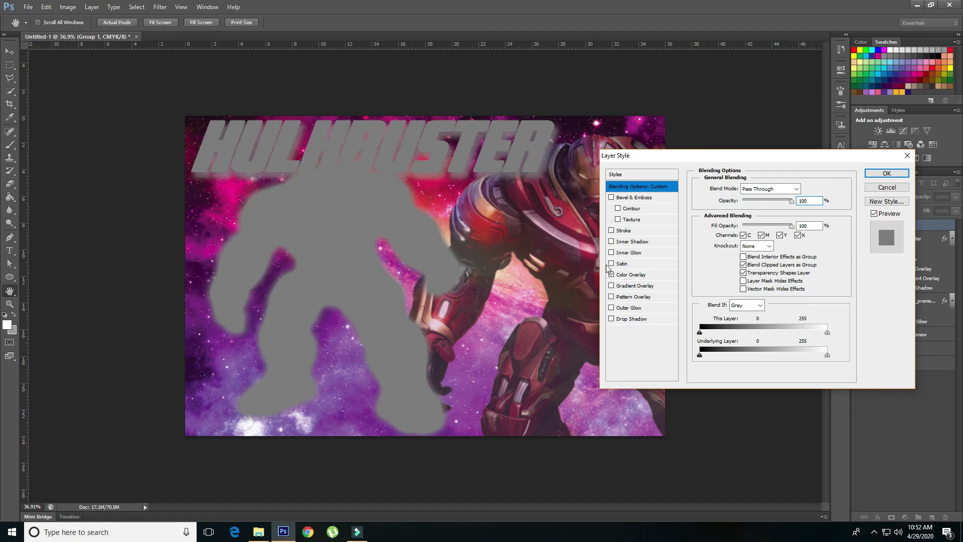
pyautogui.click(610, 230)
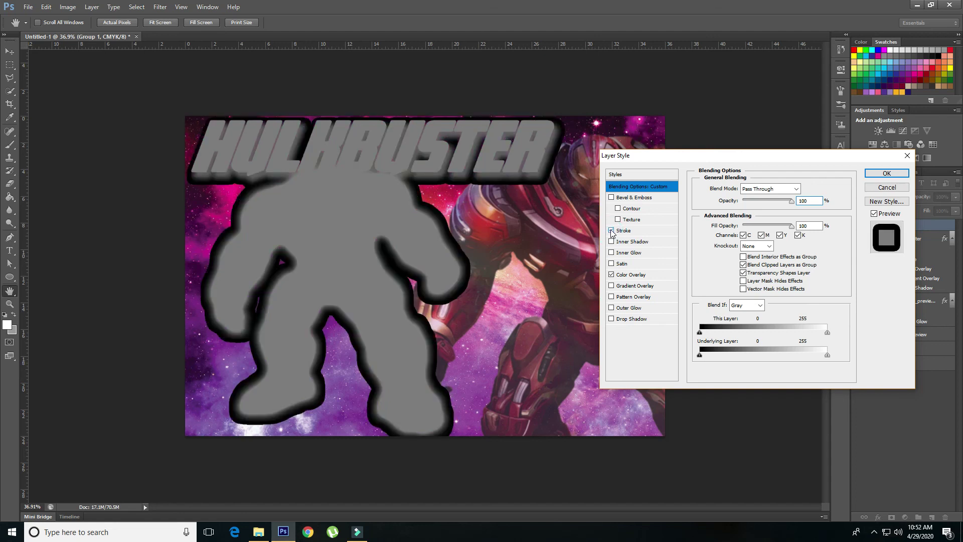
pyautogui.click(611, 319)
pyautogui.click(611, 308)
pyautogui.click(886, 173)
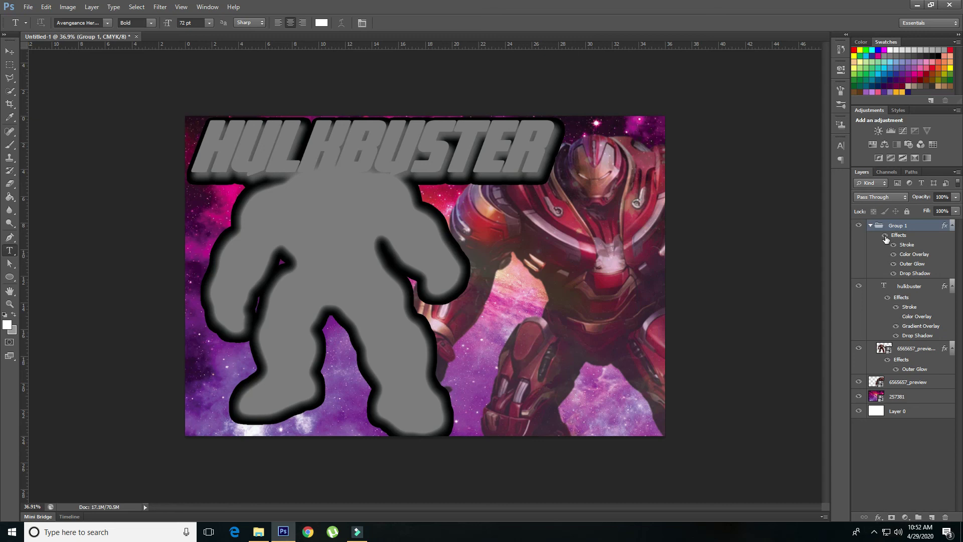
pyautogui.click(885, 236)
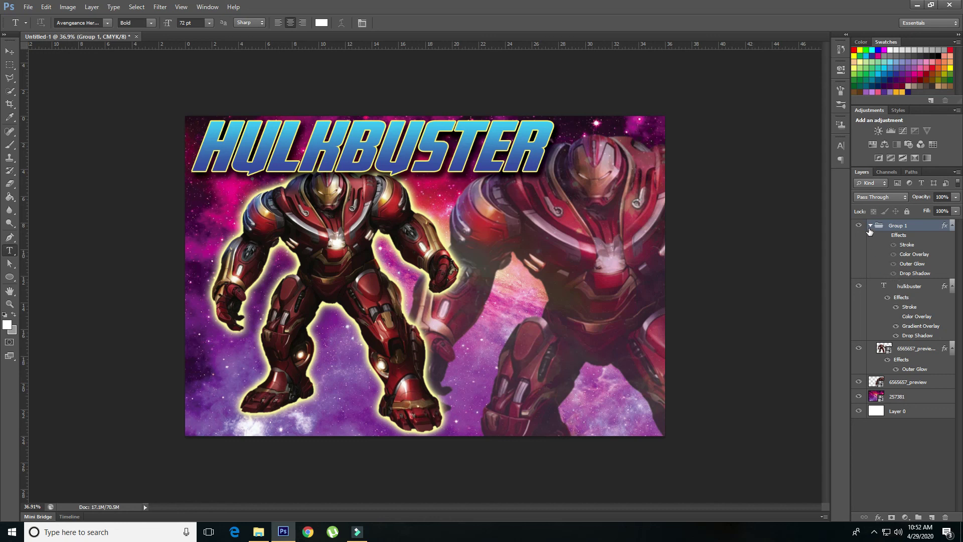
pyautogui.click(921, 289)
# Move the hulkbuster layer below the figure copy, then bring up Filmora9's Record options
pyautogui.moveTo(931, 290)
pyautogui.mouseDown()
pyautogui.moveTo(932, 345)
pyautogui.moveTo(926, 287)
pyautogui.mouseUp()
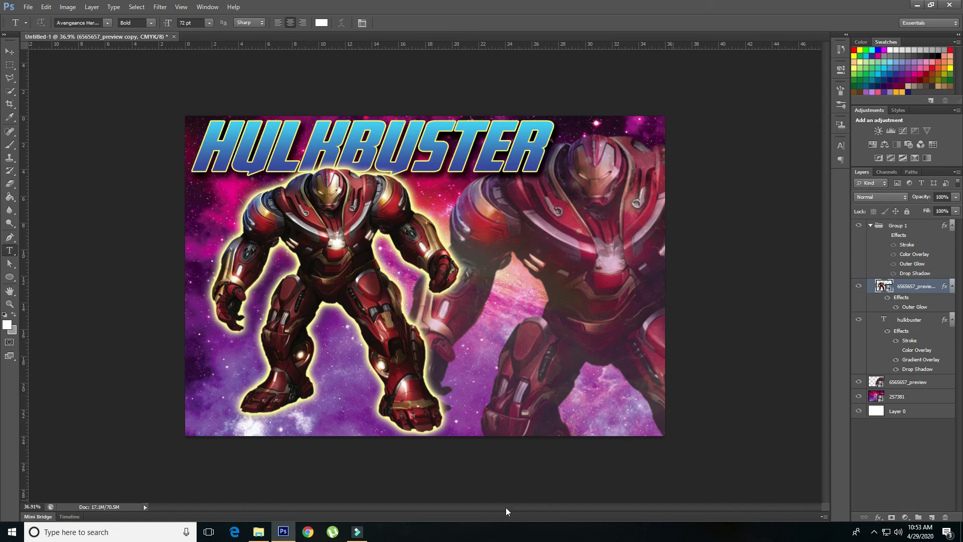
pyautogui.click(358, 533)
pyautogui.click(213, 47)
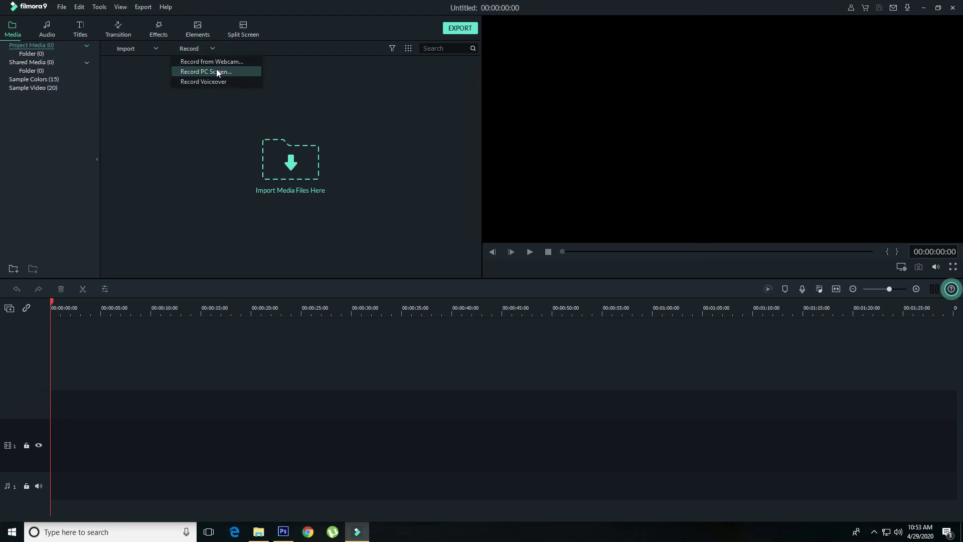